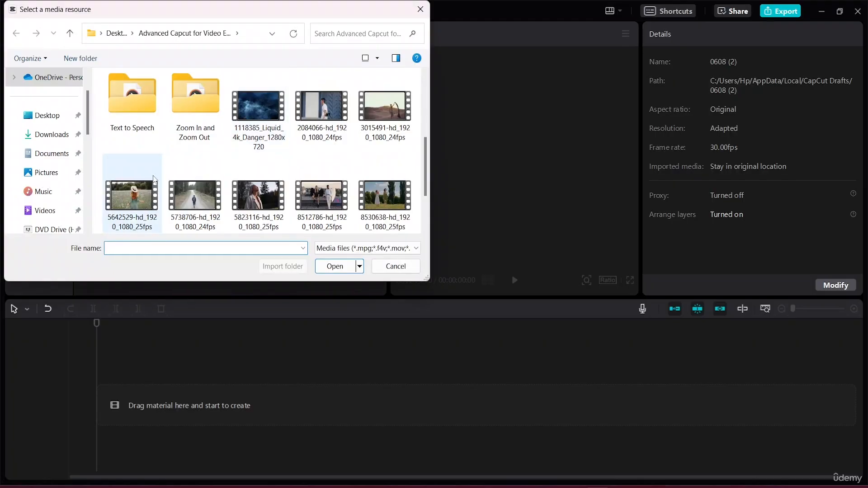
# Import the five video clips from 5642529-hd_1920_1080_25fps through 8530638-hd_1920_1080_25fps into the project media
pyautogui.click(135, 201)
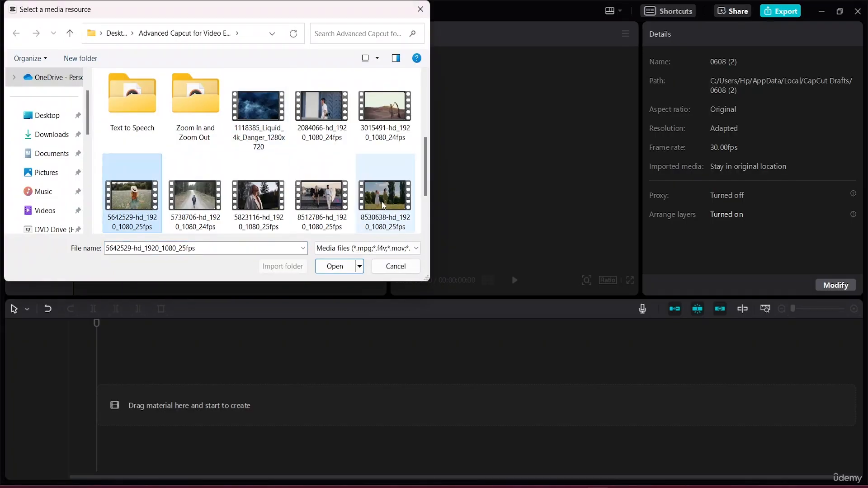
pyautogui.keyDown('shift'); pyautogui.click(361, 226); pyautogui.keyUp('shift')
pyautogui.click(329, 267)
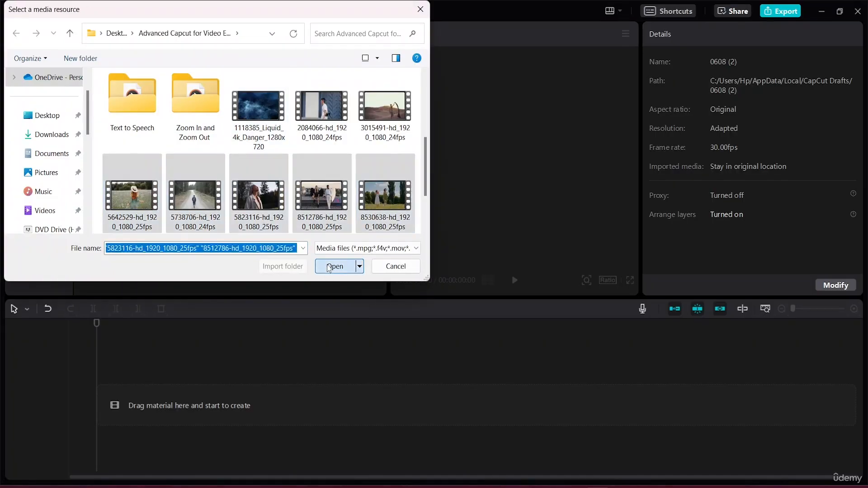
pyautogui.click(218, 228)
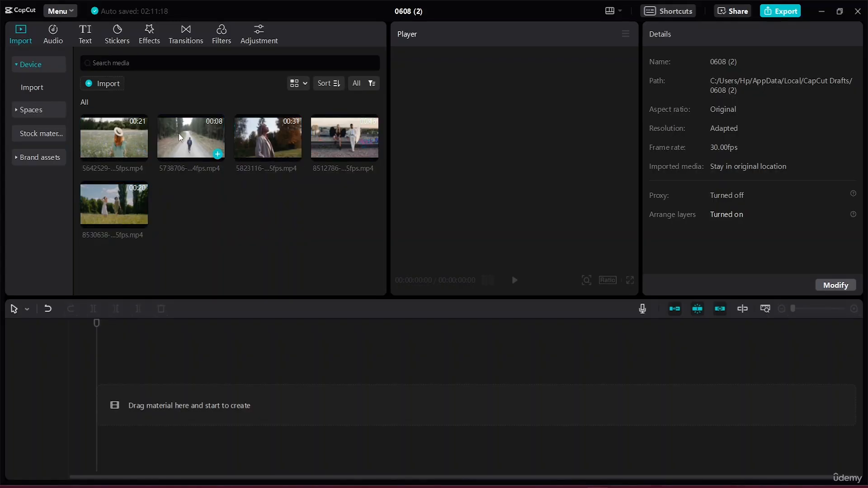
# Add the forest-road clip to the timeline and shrink it into the frame's upper-left area at X -1180, Y 480
pyautogui.moveTo(178, 133); pyautogui.dragTo(105, 403)
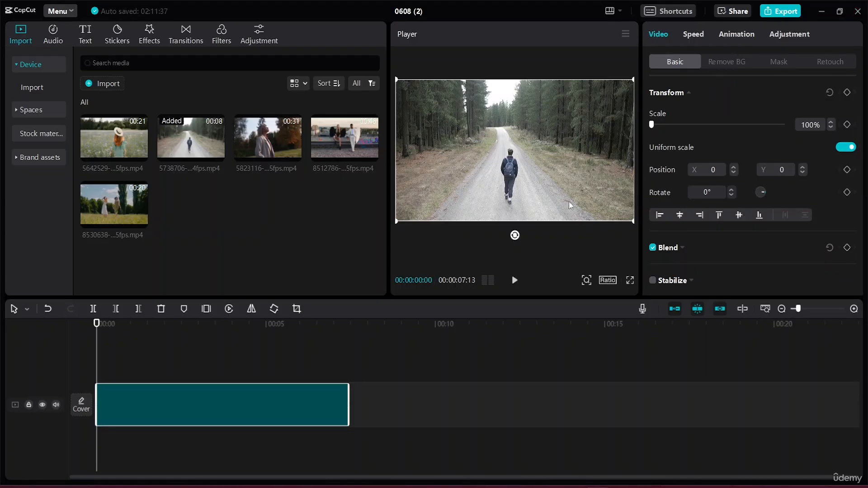
pyautogui.moveTo(636, 222); pyautogui.dragTo(457, 118)
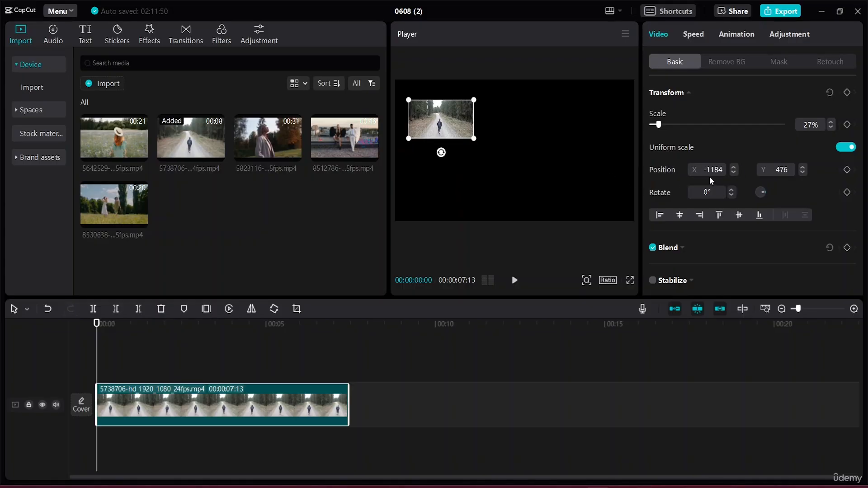
pyautogui.click(733, 167)
pyautogui.click(803, 167)
pyautogui.click(803, 167)
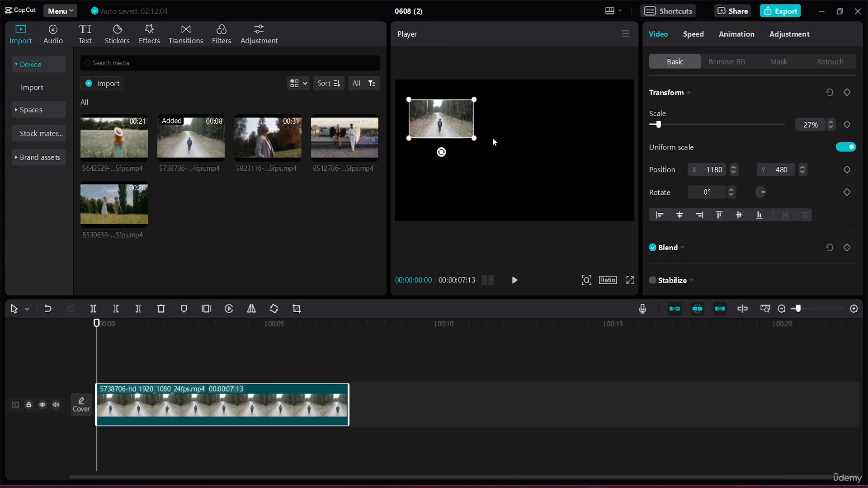
# Set the forest-road clip's scale to 30%
pyautogui.click(830, 123)
pyautogui.click(830, 123)
pyautogui.click(831, 122)
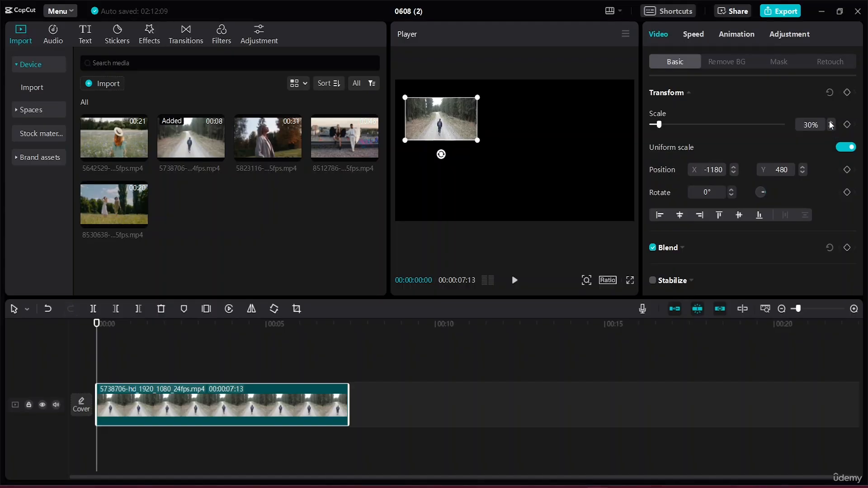
# Try enlarging the forest-road clip up to 35% scale, return it to 30%, and deselect it
pyautogui.click(831, 122)
pyautogui.click(831, 122)
pyautogui.click(831, 122)
pyautogui.click(831, 122)
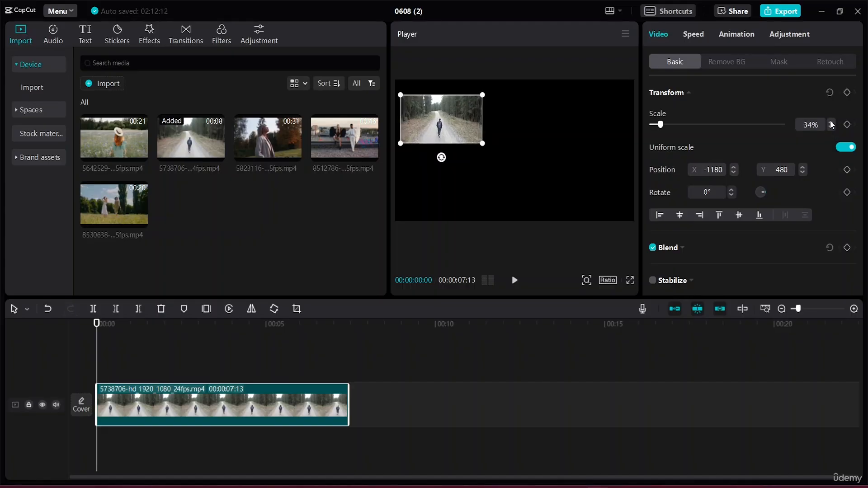
pyautogui.click(830, 122)
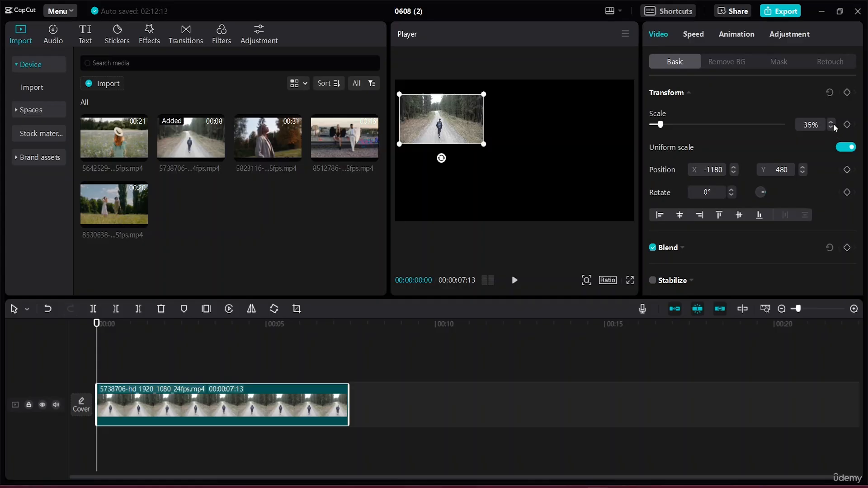
pyautogui.click(831, 127)
pyautogui.click(831, 127)
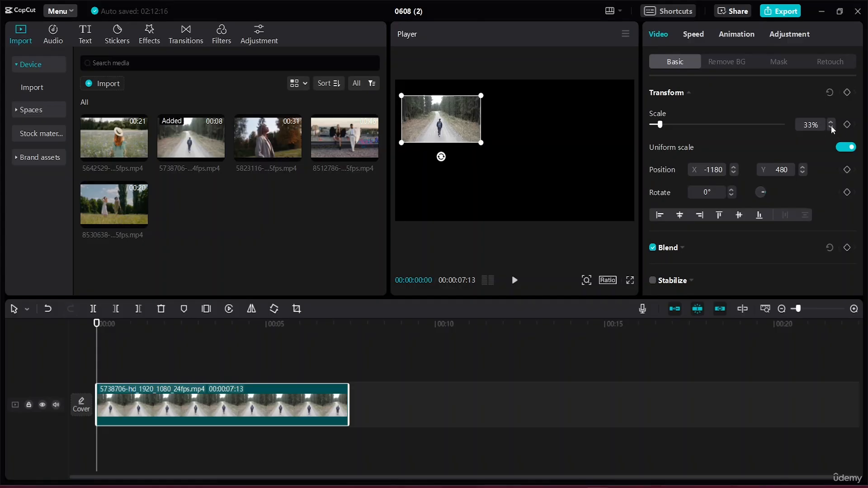
pyautogui.click(831, 127)
pyautogui.click(831, 127)
pyautogui.click(830, 126)
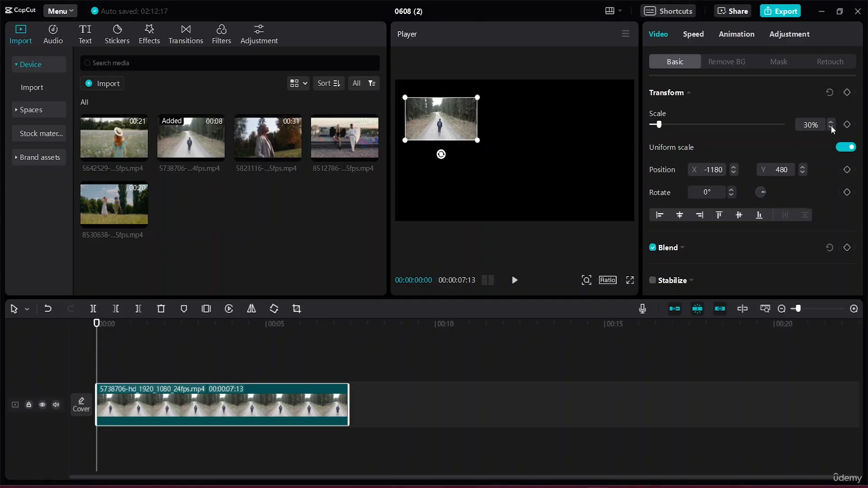
pyautogui.click(604, 145)
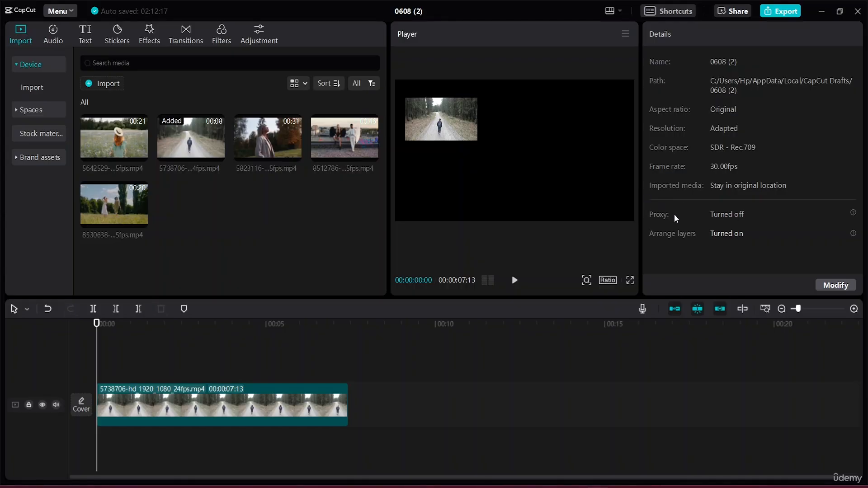
# Place the flower-field clip on a track above the forest-road clip and trim it to the same 00:00:07:13 length
pyautogui.click(112, 137)
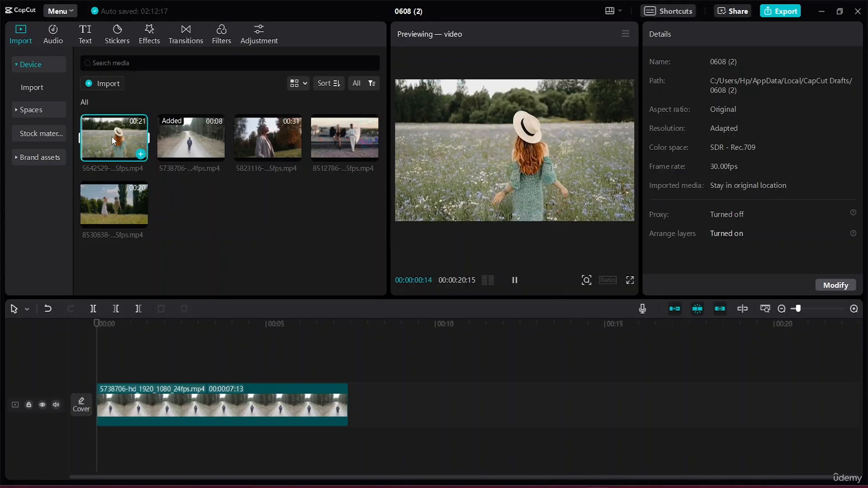
pyautogui.moveTo(113, 136); pyautogui.dragTo(96, 362)
pyautogui.click(671, 364)
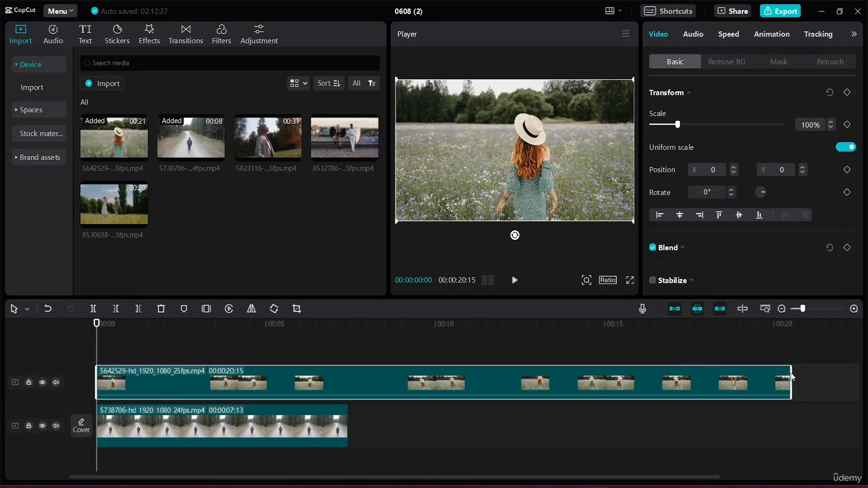
pyautogui.moveTo(791, 375); pyautogui.dragTo(350, 407)
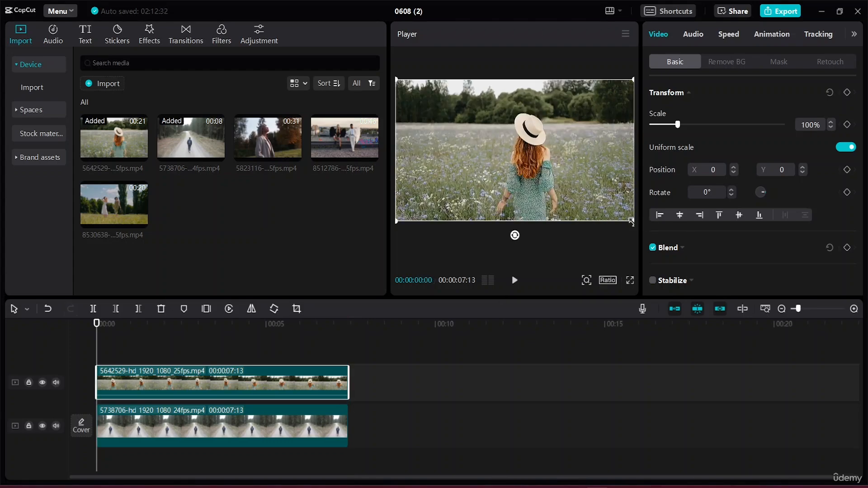
# Scale the flower-field clip to 30% and move it to the frame's upper-right area at about X 1025, Y 458
pyautogui.moveTo(628, 221); pyautogui.dragTo(511, 141)
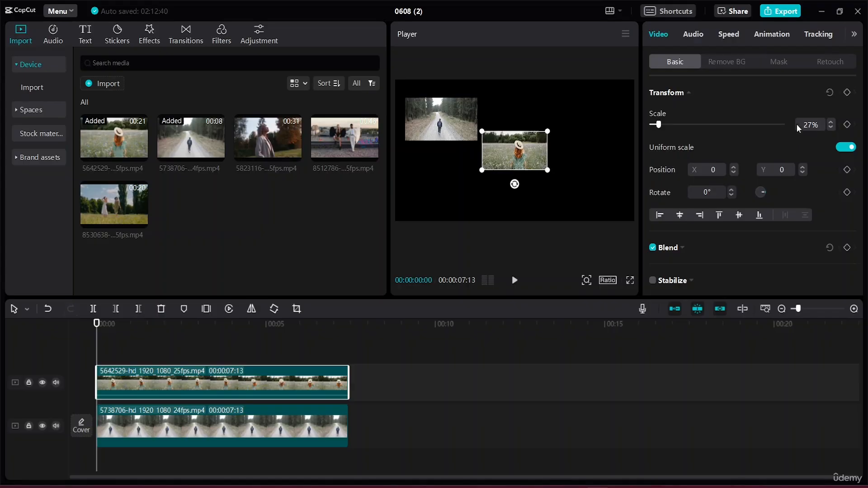
pyautogui.click(830, 122)
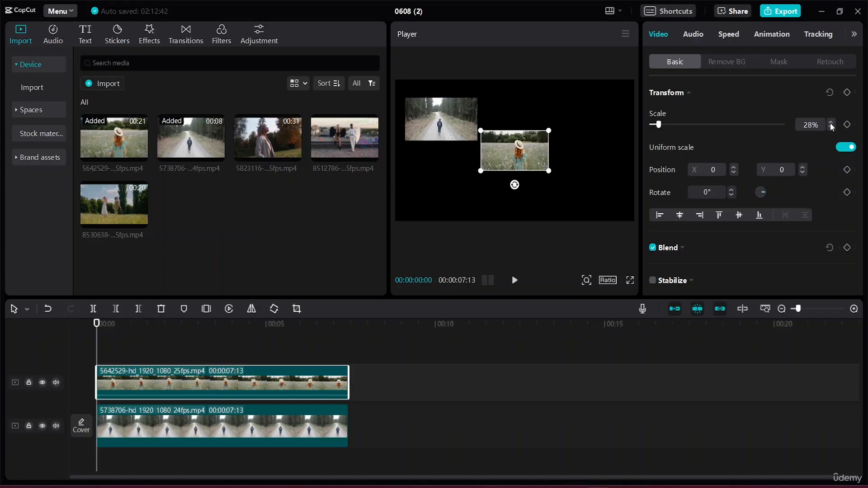
pyautogui.click(830, 122)
pyautogui.click(830, 122)
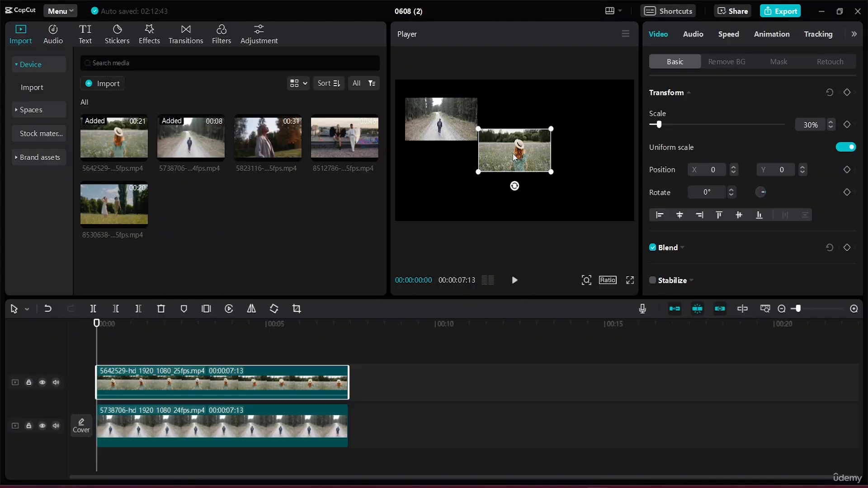
pyautogui.moveTo(514, 157); pyautogui.dragTo(578, 127)
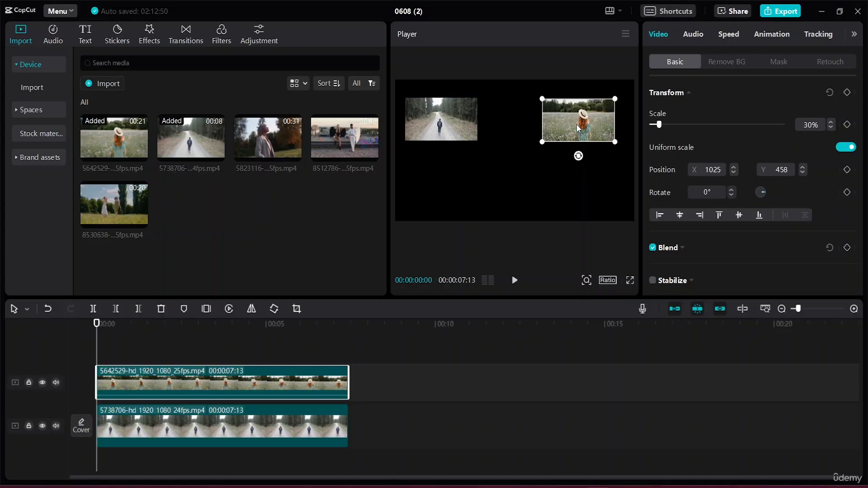
pyautogui.click(606, 191)
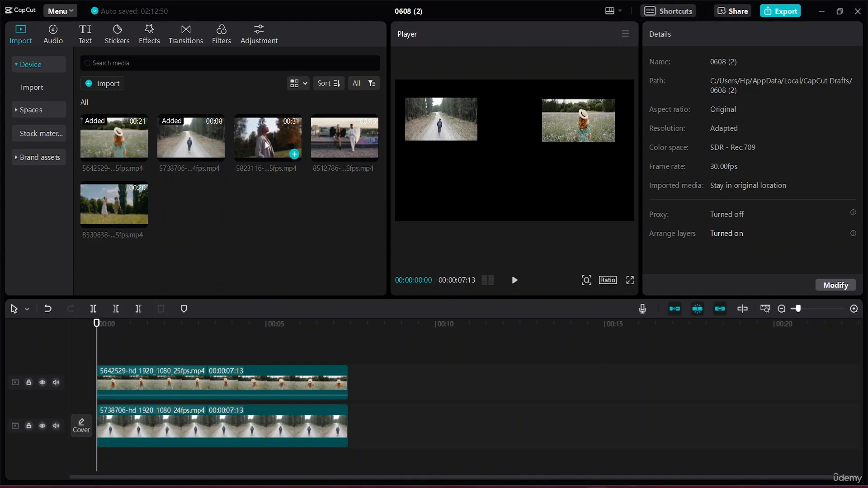
# Add the clip of the woman in a coat on a new top track and trim it to 00:00:07:13, matching the others
pyautogui.moveTo(277, 156); pyautogui.dragTo(91, 346)
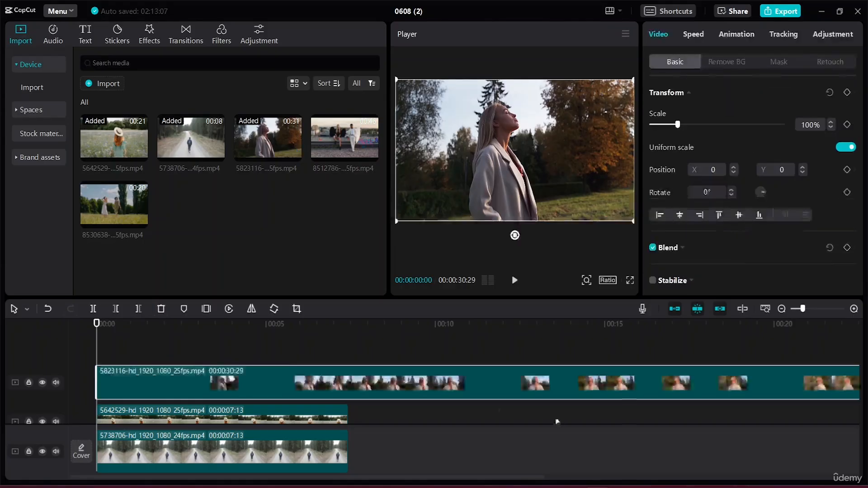
pyautogui.scroll(-2, 546, 407)
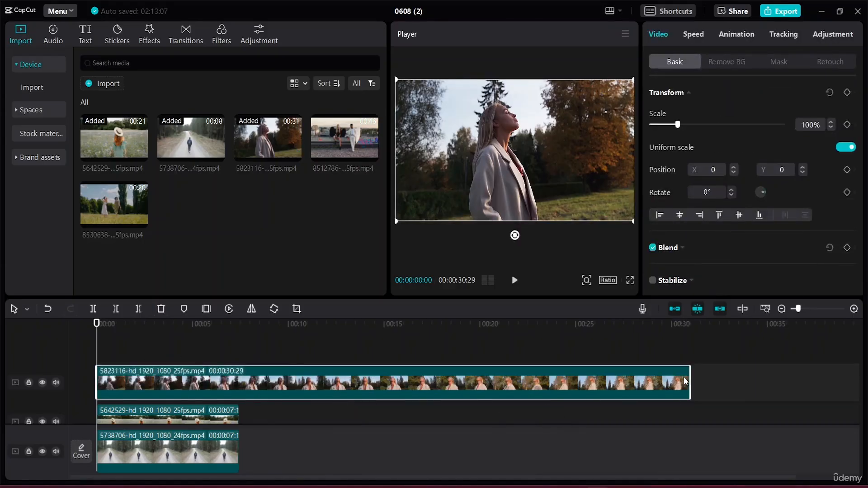
pyautogui.moveTo(688, 377); pyautogui.dragTo(240, 363)
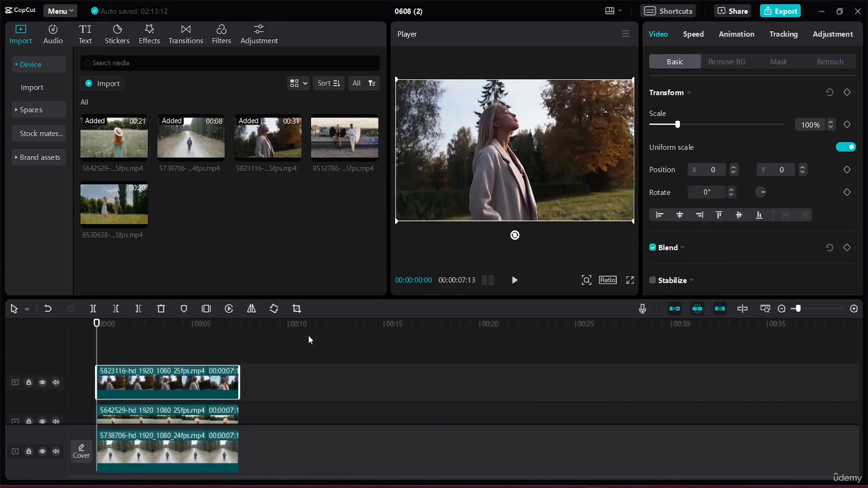
# Scale the coat clip to 30% and move it to the frame's bottom centre at X 0, Y -652
pyautogui.click(811, 125)
pyautogui.press('BackSpace')
pyautogui.press('BackSpace')
pyautogui.write('3')
pyautogui.press('Return')
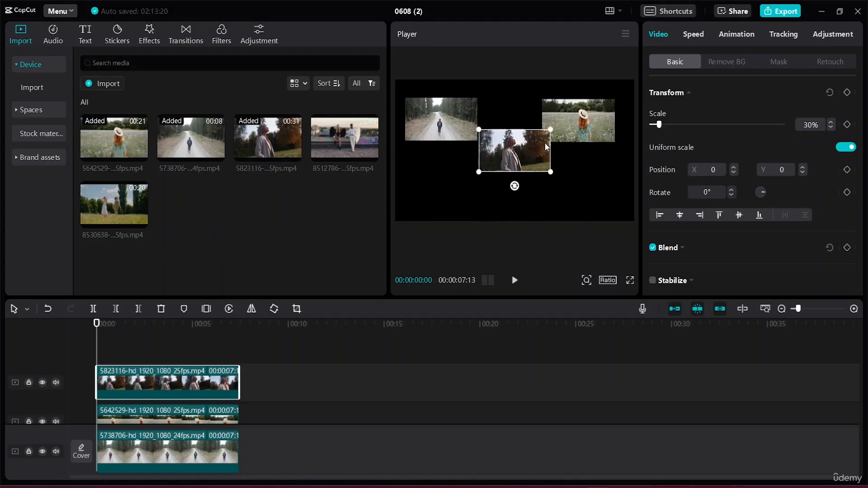
pyautogui.moveTo(545, 146); pyautogui.dragTo(540, 187)
pyautogui.click(599, 164)
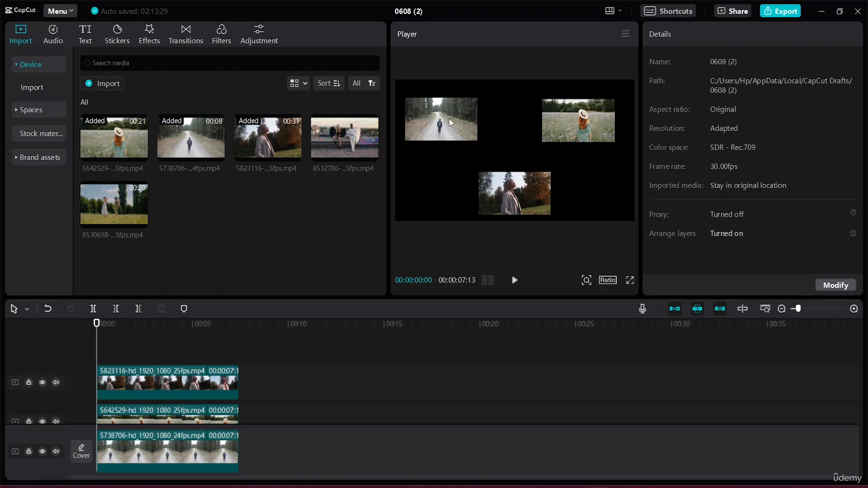
# Fine-tune the clip layout: forest road to about X -1098, Y 548, flower field to X 1007, Y 580, and the coat clip slightly higher
pyautogui.moveTo(450, 119)
pyautogui.mouseDown()
pyautogui.moveTo(458, 119)
pyautogui.moveTo(443, 117)
pyautogui.mouseUp()
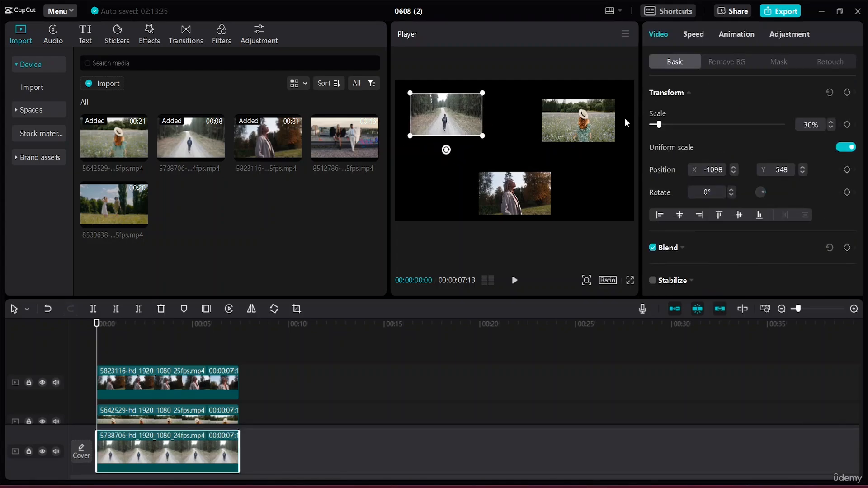
pyautogui.moveTo(582, 123); pyautogui.dragTo(582, 115)
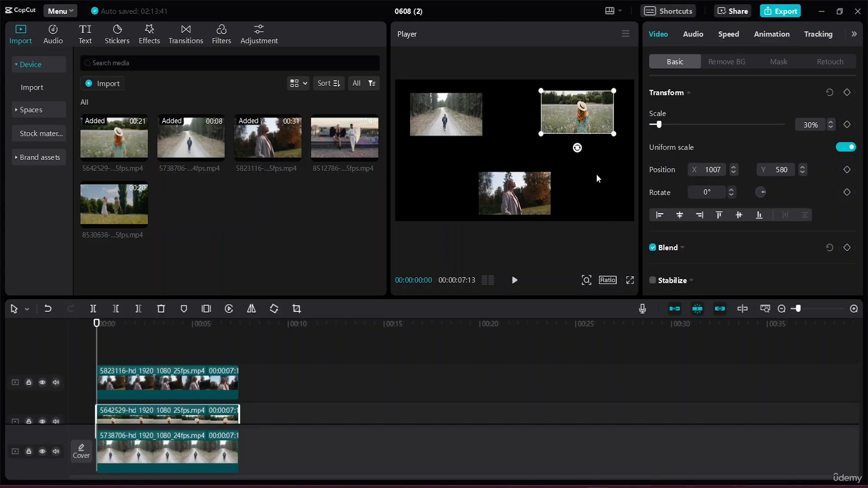
pyautogui.click(598, 180)
pyautogui.click(531, 210)
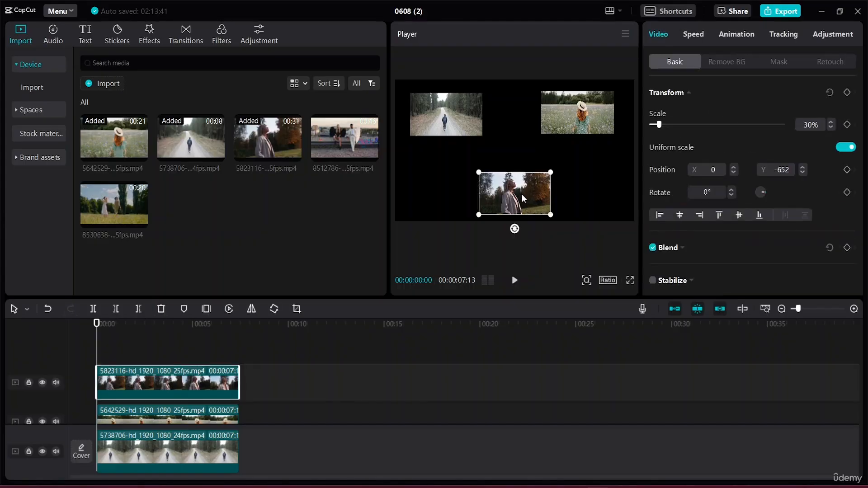
pyautogui.moveTo(521, 195); pyautogui.dragTo(524, 197)
pyautogui.click(605, 184)
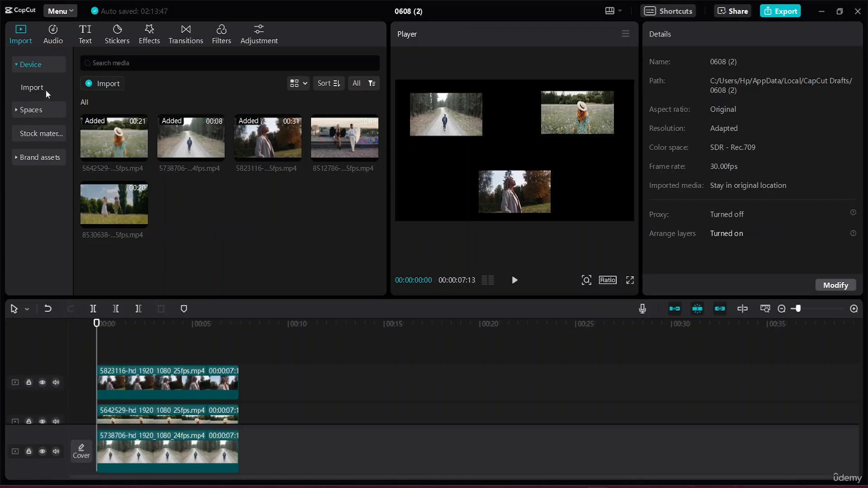
# Add a default text title at the start of the timeline and change its wording to WATCH LATER
pyautogui.click(86, 35)
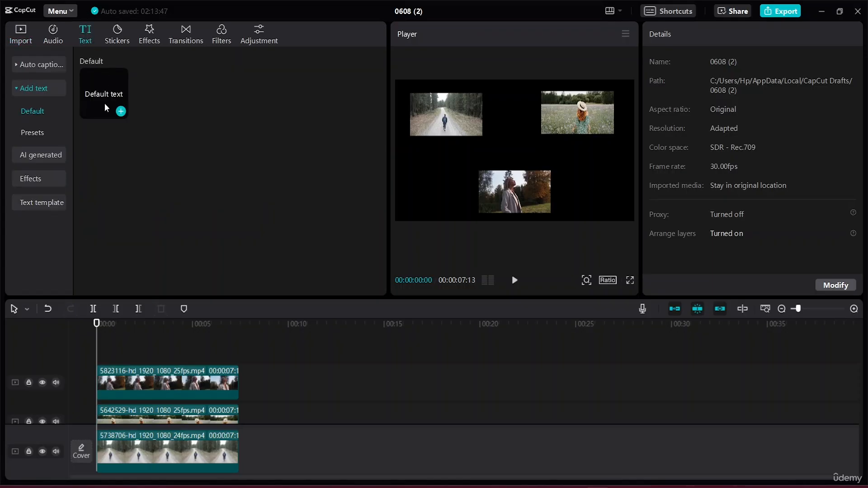
pyautogui.click(121, 112)
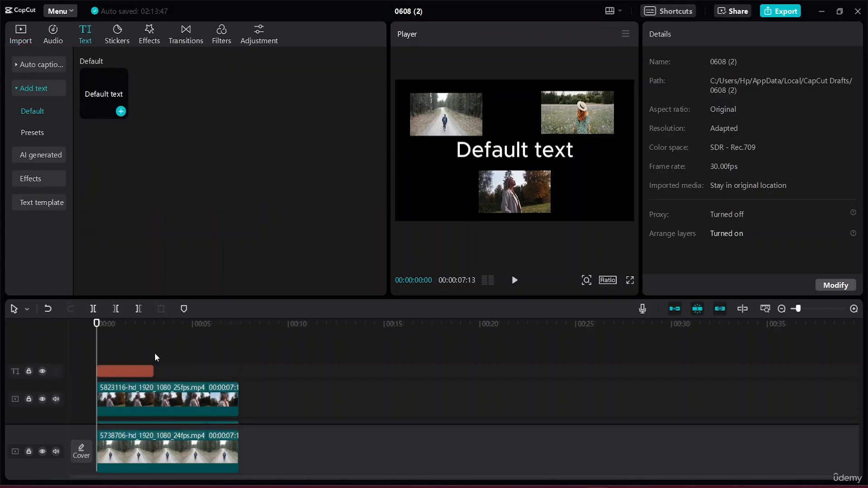
pyautogui.click(525, 156)
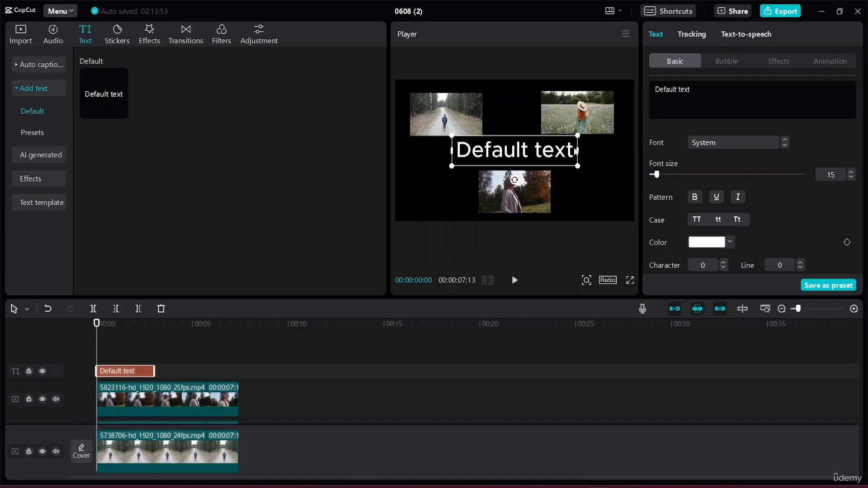
pyautogui.doubleClick(692, 86)
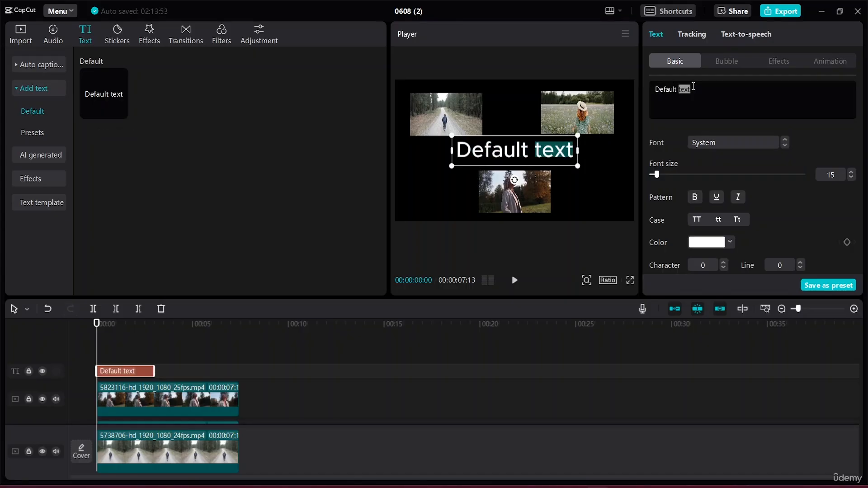
pyautogui.hotkey('ctrl', 'a')
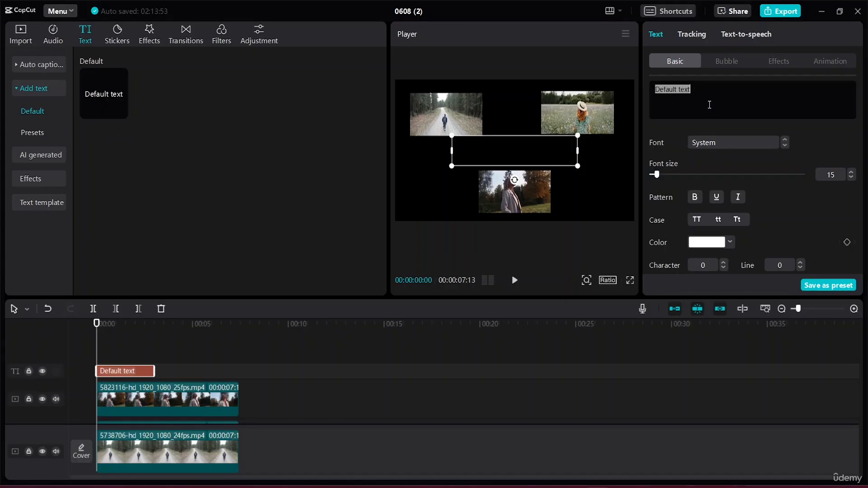
pyautogui.press('BackSpace')
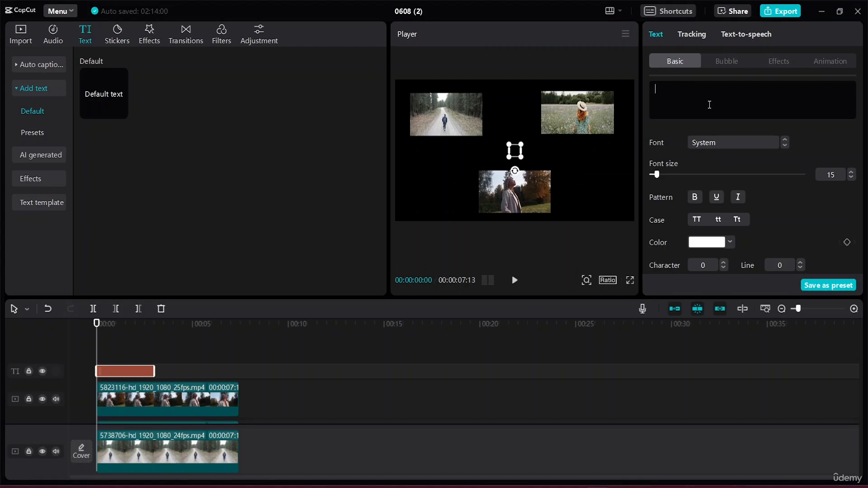
pyautogui.write('WATCH')
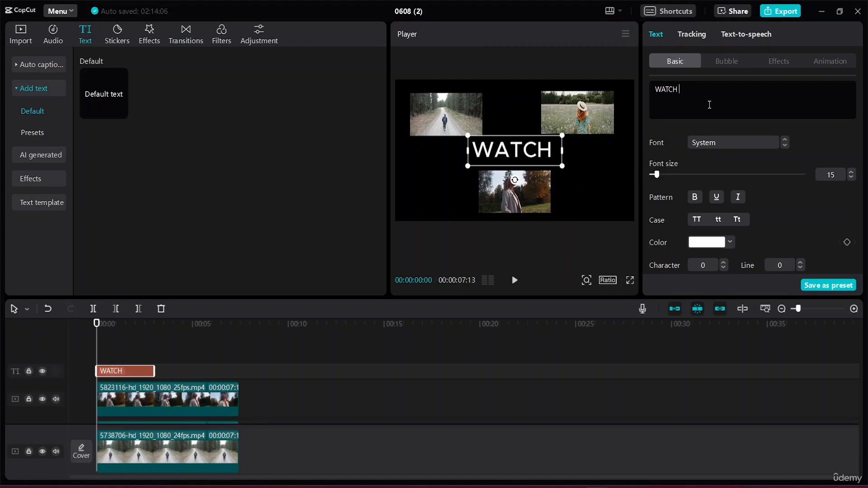
pyautogui.write(' LATER')
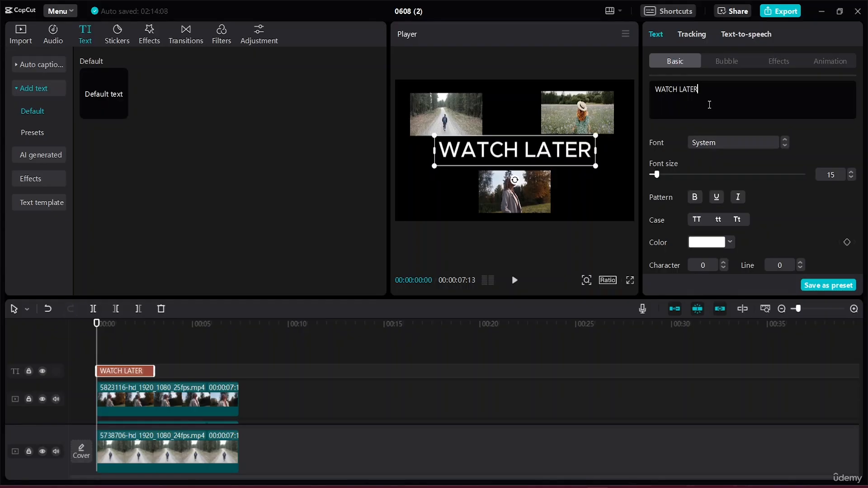
# Set the WATCH LATER title's font to Rubik and shrink the title to fit between the three clips
pyautogui.click(784, 145)
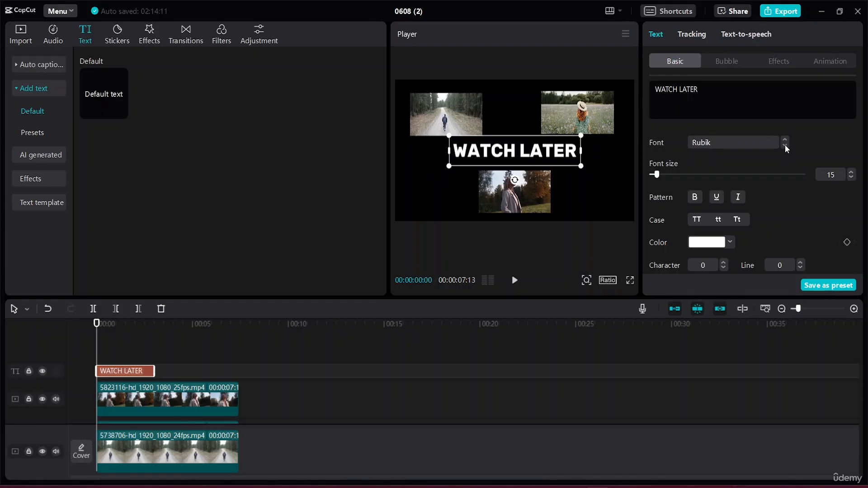
pyautogui.moveTo(580, 166); pyautogui.dragTo(548, 154)
pyautogui.click(606, 198)
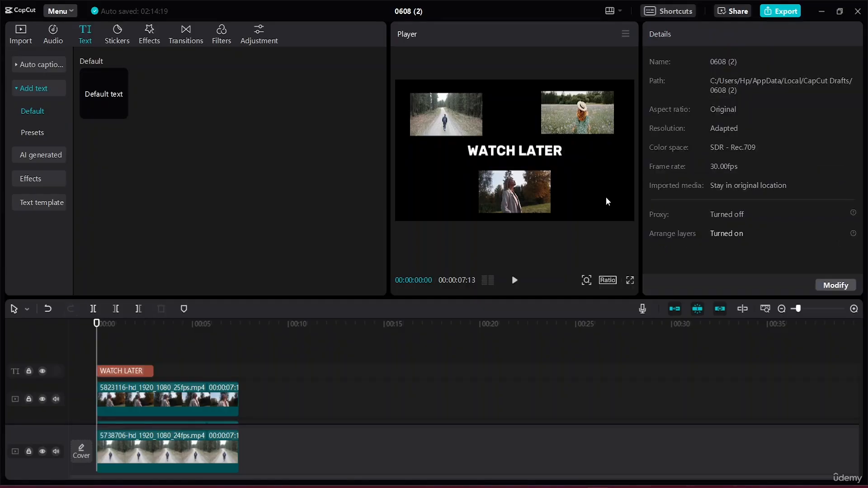
pyautogui.click(554, 158)
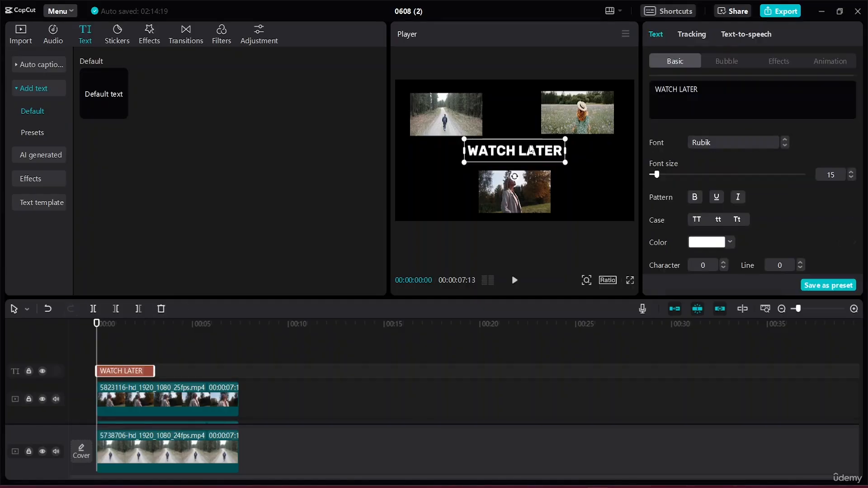
pyautogui.moveTo(567, 161); pyautogui.dragTo(525, 154)
pyautogui.click(593, 173)
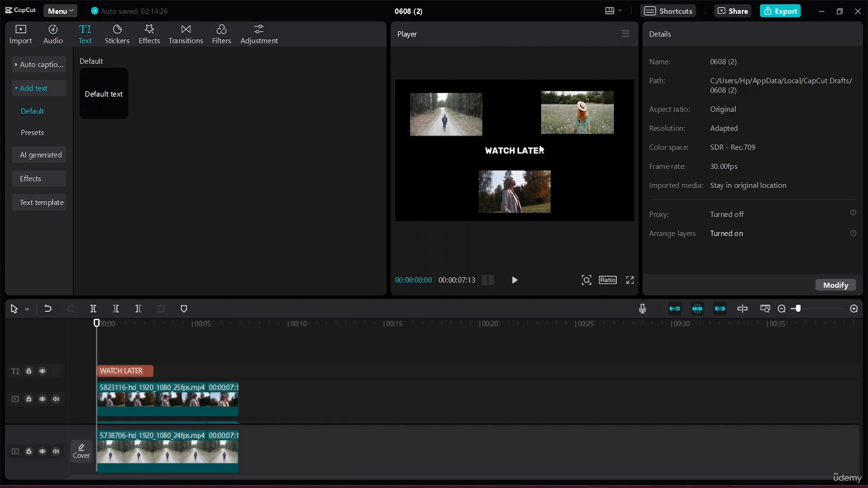
# Turn on a stroke for the WATCH LATER title with the colour black (000000)
pyautogui.click(514, 153)
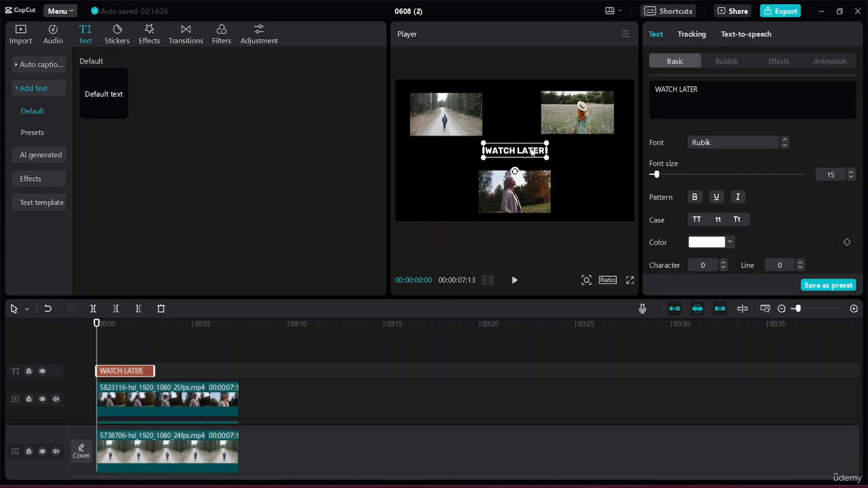
pyautogui.scroll(-5, 757, 215)
pyautogui.scroll(5, 748, 210)
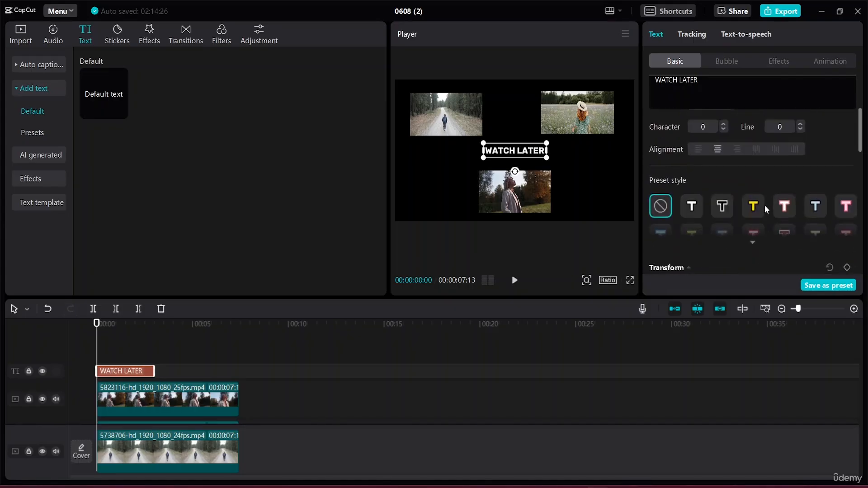
pyautogui.scroll(-1, 763, 201)
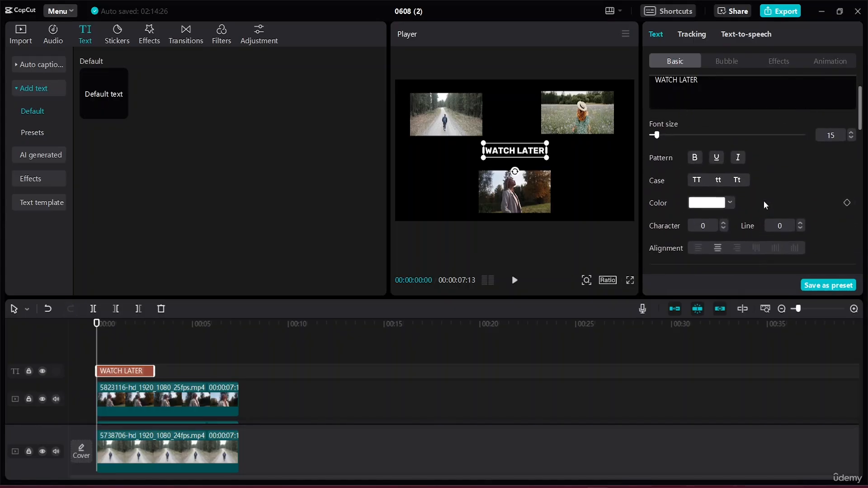
pyautogui.scroll(-3, 764, 201)
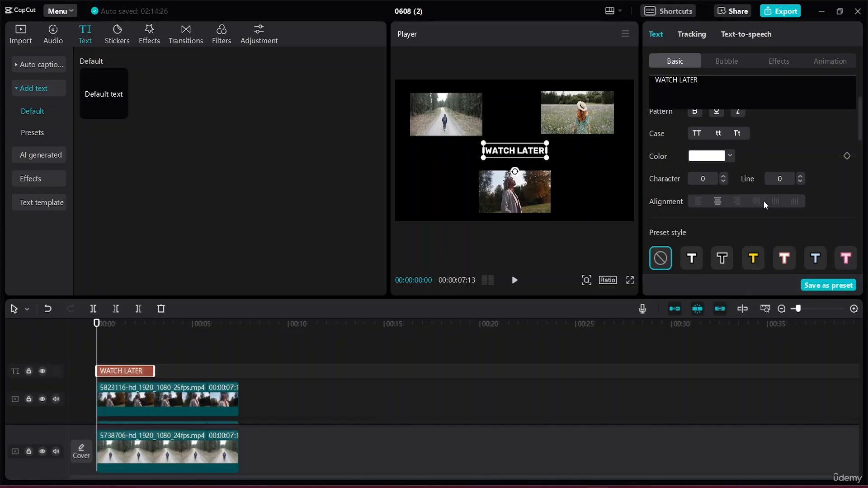
pyautogui.scroll(-8, 763, 199)
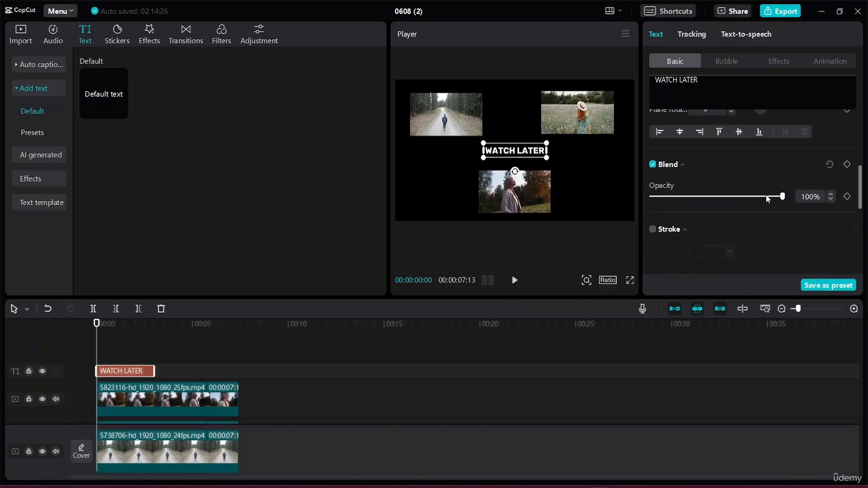
pyautogui.click(652, 229)
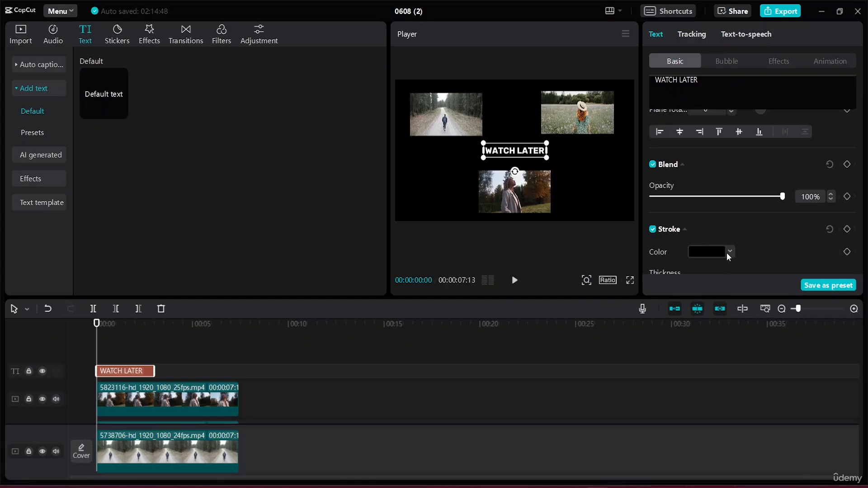
pyautogui.click(726, 253)
pyautogui.moveTo(699, 277)
pyautogui.mouseDown()
pyautogui.moveTo(681, 274)
pyautogui.moveTo(709, 288)
pyautogui.moveTo(722, 307)
pyautogui.moveTo(675, 285)
pyautogui.moveTo(636, 329)
pyautogui.moveTo(641, 360)
pyautogui.moveTo(646, 324)
pyautogui.moveTo(641, 345)
pyautogui.mouseUp()
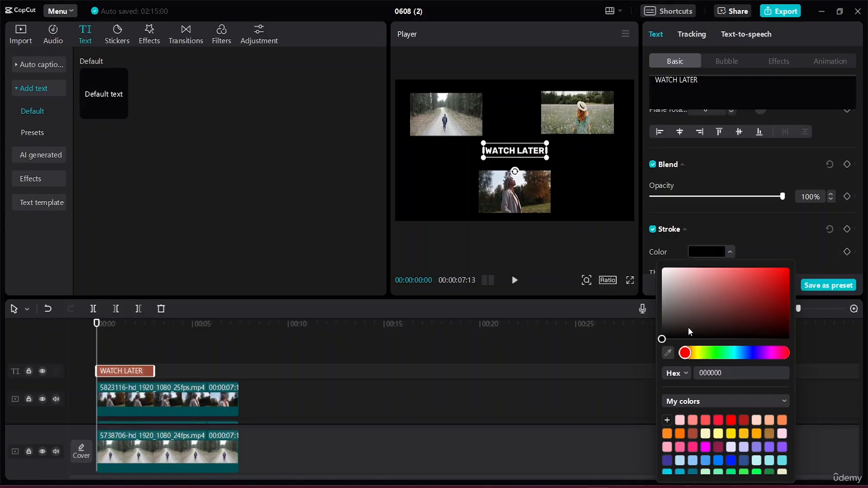
pyautogui.click(787, 238)
# Turn on a background for the WATCH LATER title and colour it dark red, 5E0000
pyautogui.scroll(-5, 757, 240)
pyautogui.scroll(8, 723, 197)
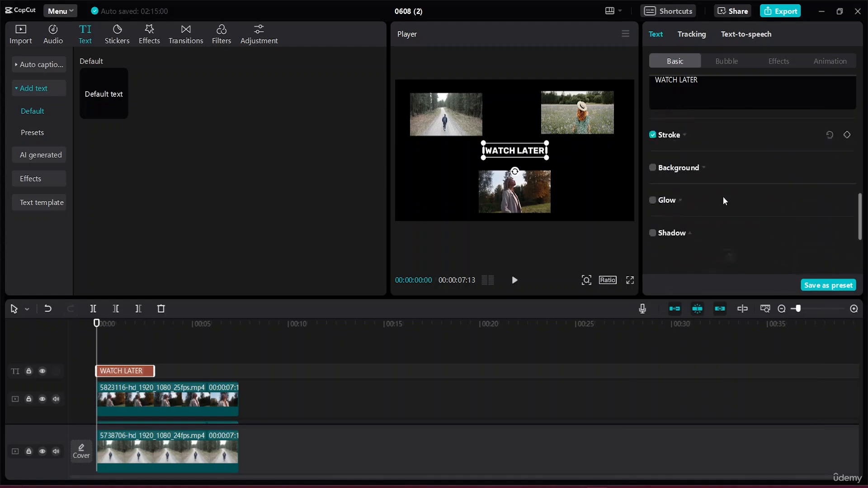
pyautogui.scroll(-3, 726, 199)
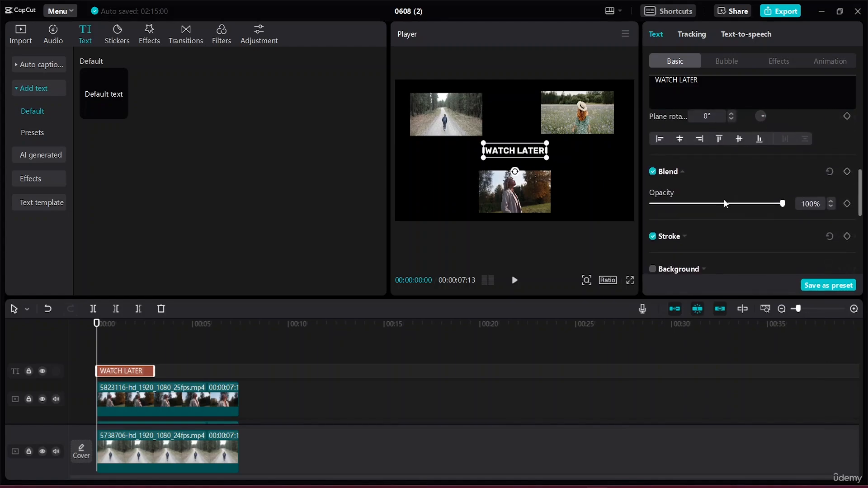
pyautogui.click(652, 270)
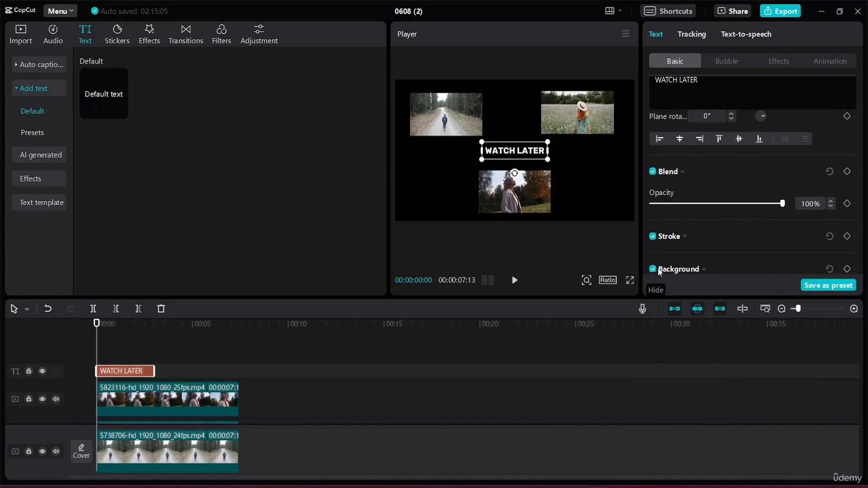
pyautogui.scroll(-2, 726, 240)
pyautogui.scroll(-5, 726, 240)
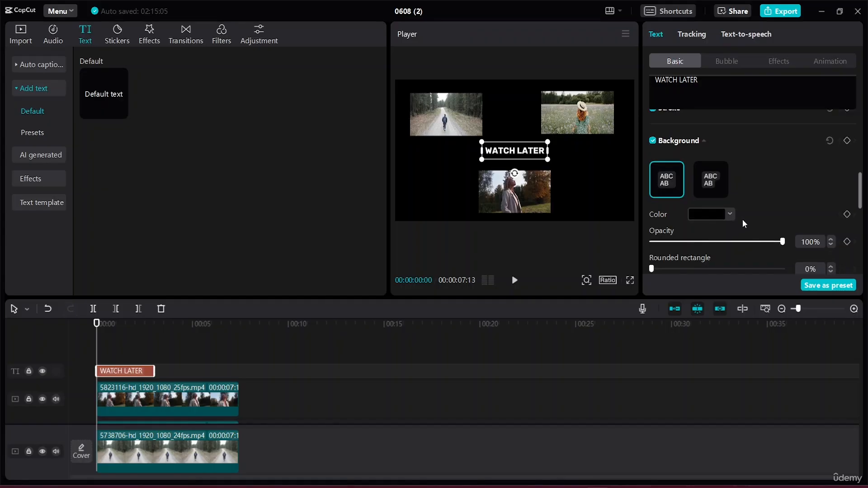
pyautogui.click(730, 212)
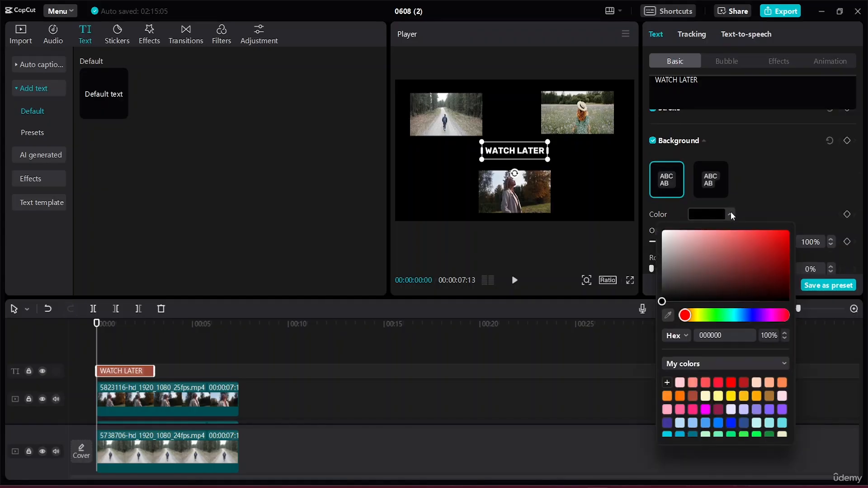
pyautogui.moveTo(674, 244); pyautogui.dragTo(809, 275)
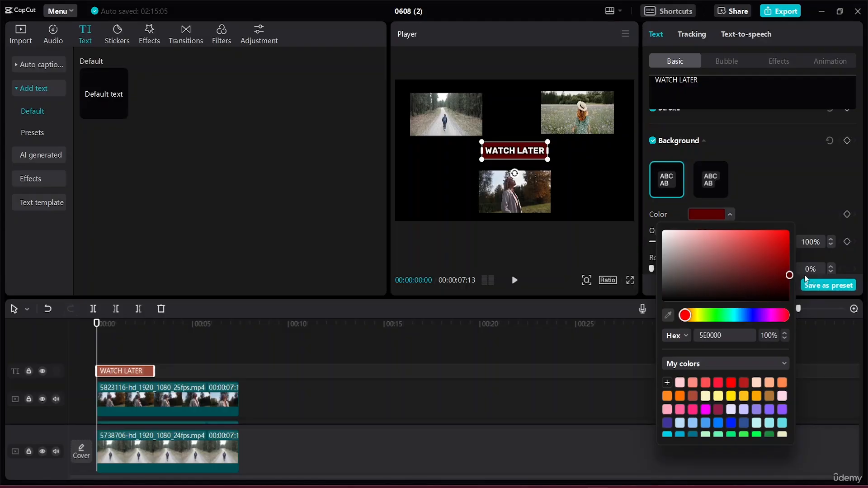
pyautogui.click(625, 160)
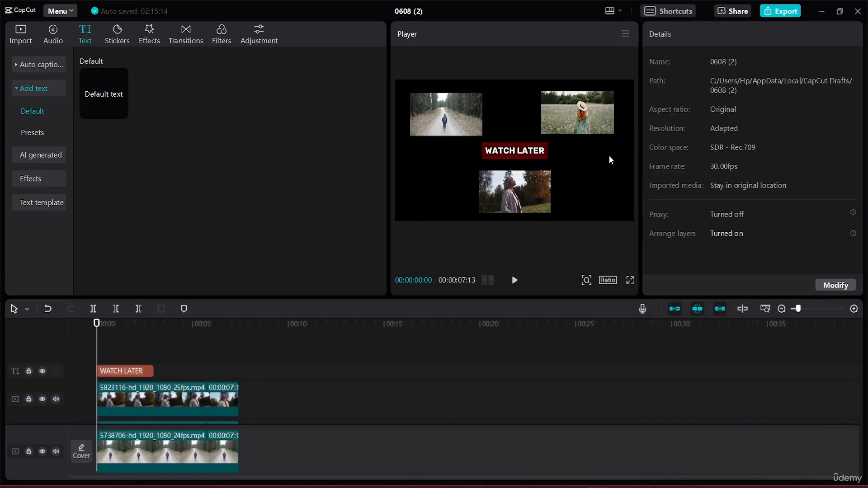
# Search the stickers for Arrow and preview the light green 3D arrow over the collage
pyautogui.click(122, 34)
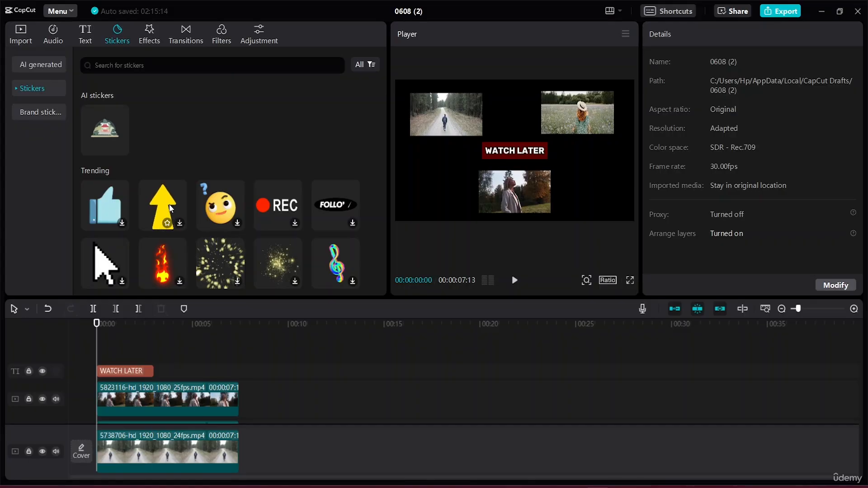
pyautogui.click(176, 65)
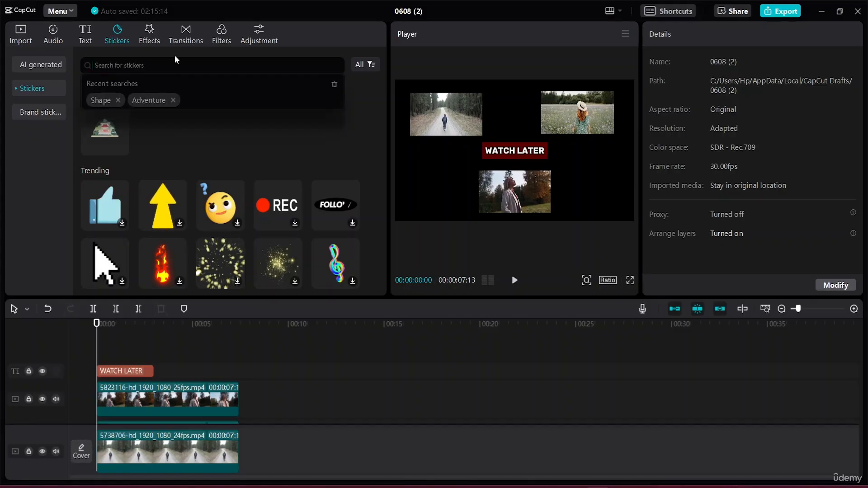
pyautogui.write('A')
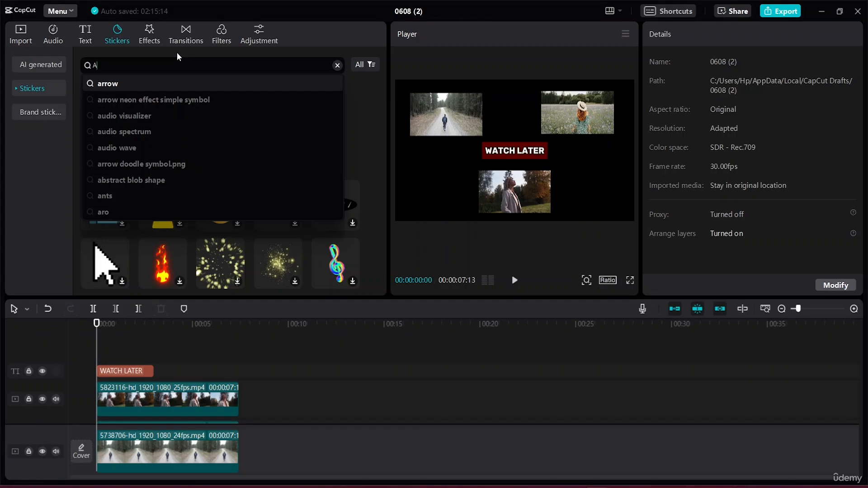
pyautogui.write('rr')
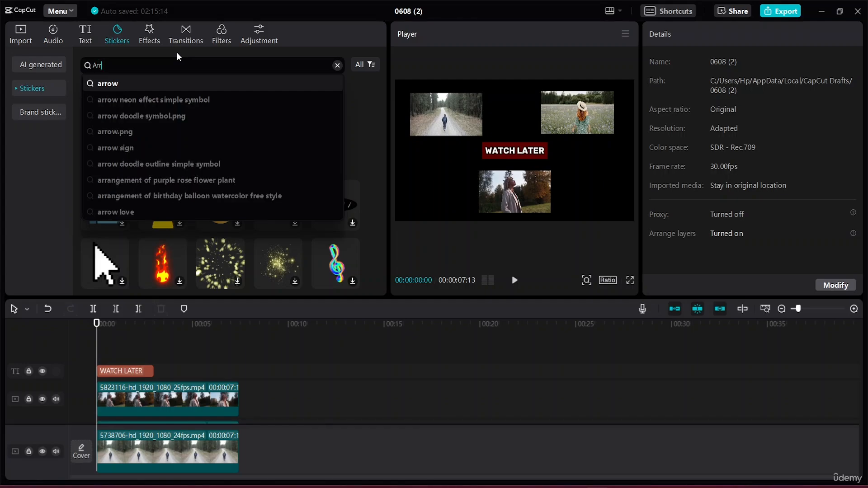
pyautogui.write('ow')
pyautogui.press('Return')
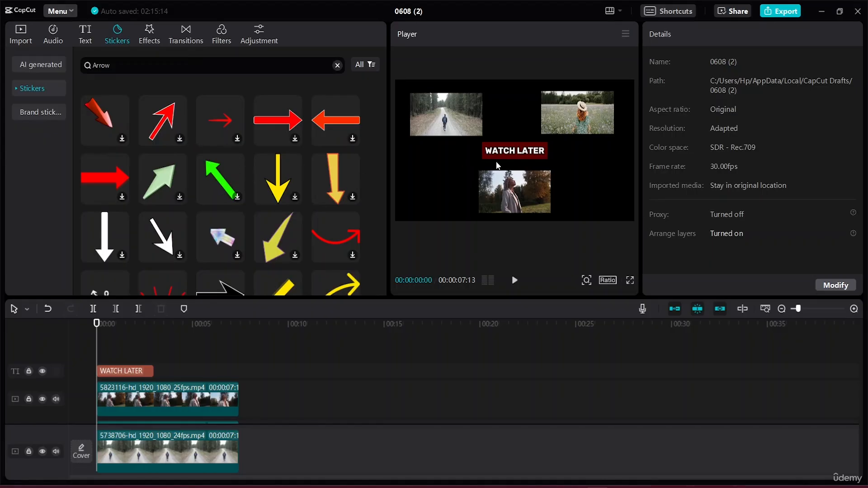
pyautogui.click(170, 182)
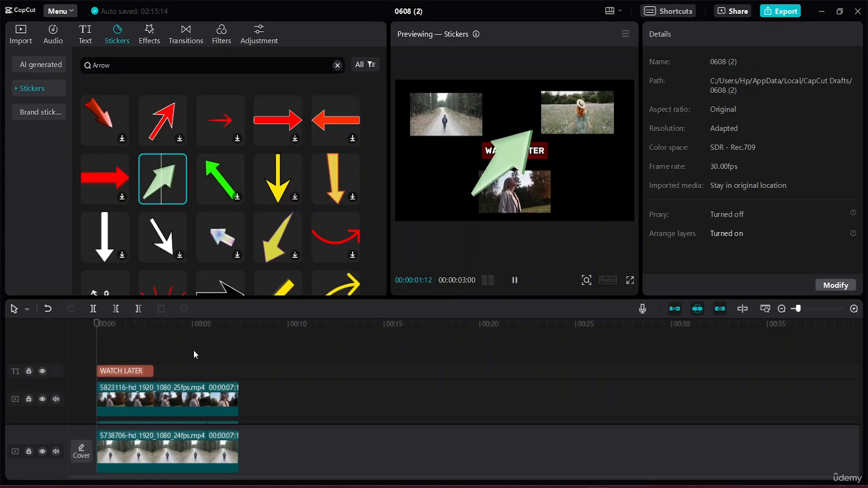
# Extend the WATCH LATER title on the timeline to end together with the video clips
pyautogui.moveTo(152, 371); pyautogui.dragTo(239, 375)
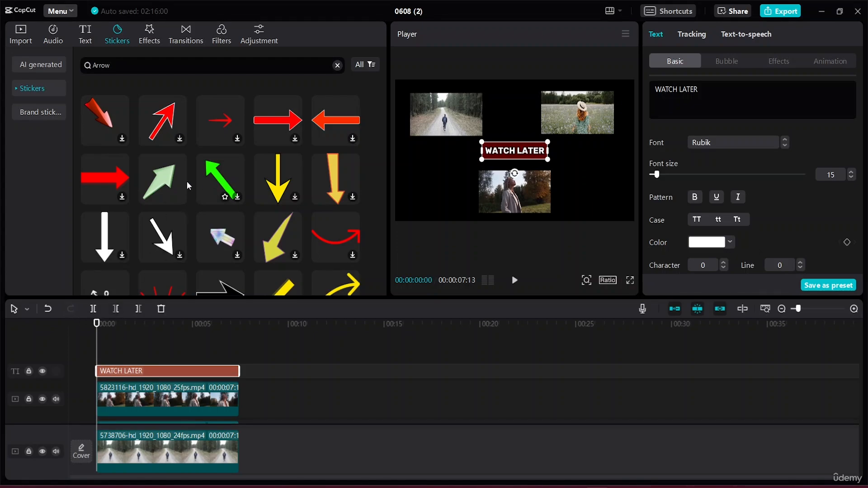
# Add the light green arrow sticker scaled to 22%, rotated -90° and placed at about X -762, Y 59, pointing from the title to the forest-road clip
pyautogui.click(179, 197)
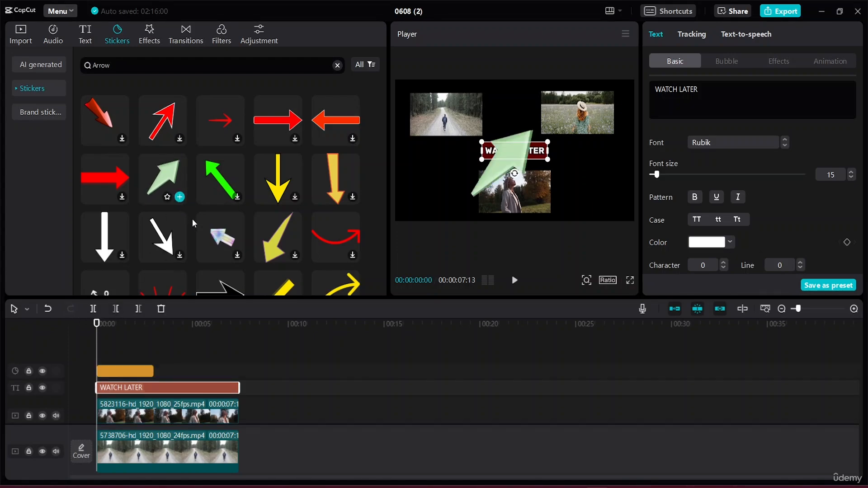
pyautogui.moveTo(561, 201); pyautogui.dragTo(470, 151)
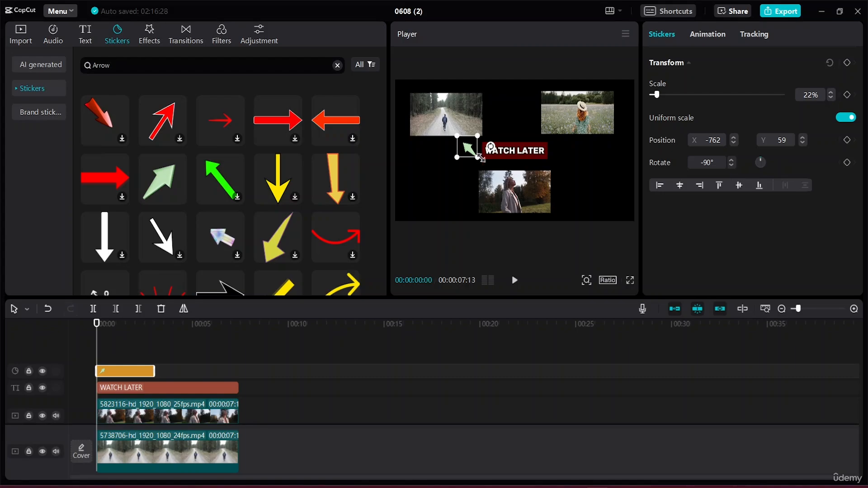
# Place the green arrow at X -798, Y 0 beside the title, rotate it to -128° and add a rotation keyframe at 00:00:00:00
pyautogui.moveTo(490, 146)
pyautogui.mouseDown()
pyautogui.moveTo(487, 132)
pyautogui.moveTo(468, 152)
pyautogui.moveTo(487, 135)
pyautogui.mouseUp()
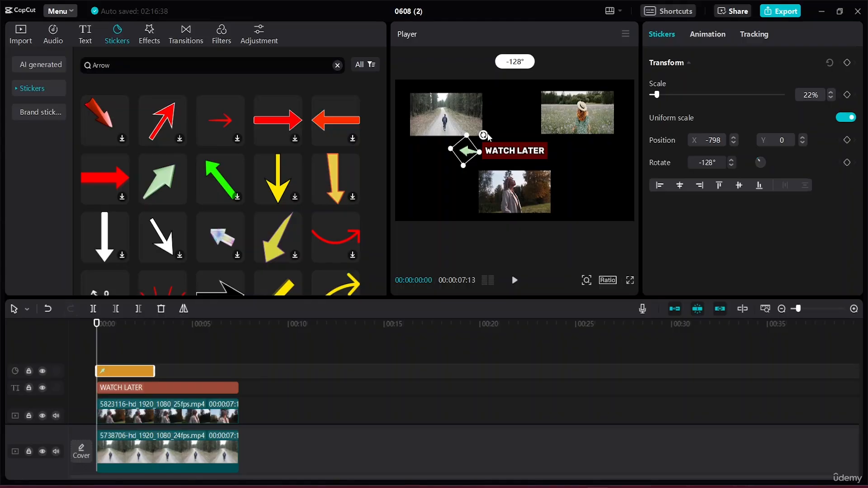
pyautogui.moveTo(488, 136); pyautogui.dragTo(488, 136)
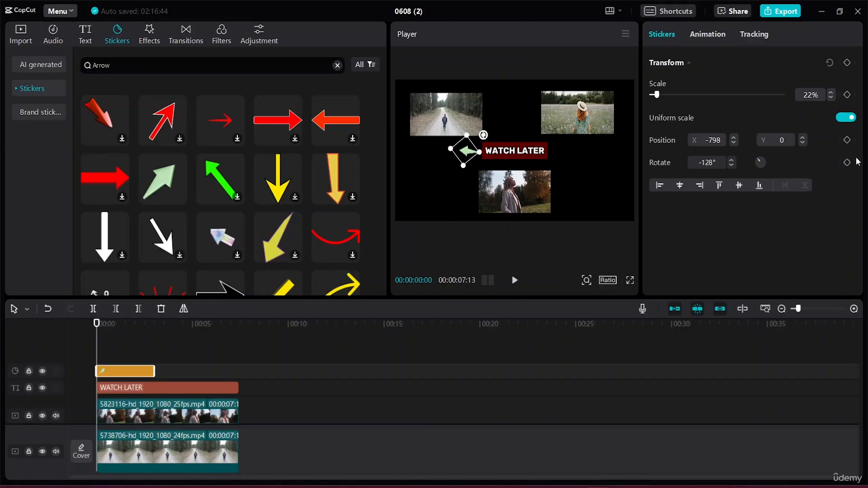
pyautogui.click(847, 164)
# Rotate the green arrow to -96° at 00:00:00:11 to create its second rotation keyframe
pyautogui.moveTo(97, 324); pyautogui.dragTo(104, 324)
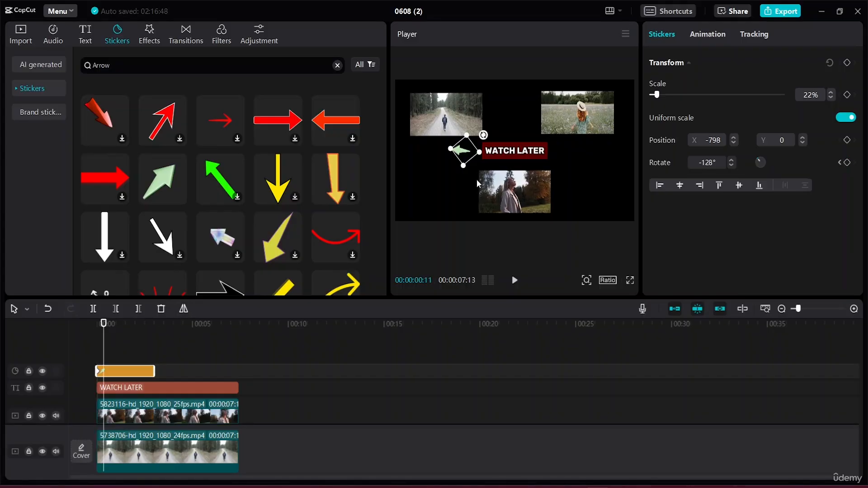
pyautogui.click(483, 136)
pyautogui.moveTo(483, 135); pyautogui.dragTo(489, 148)
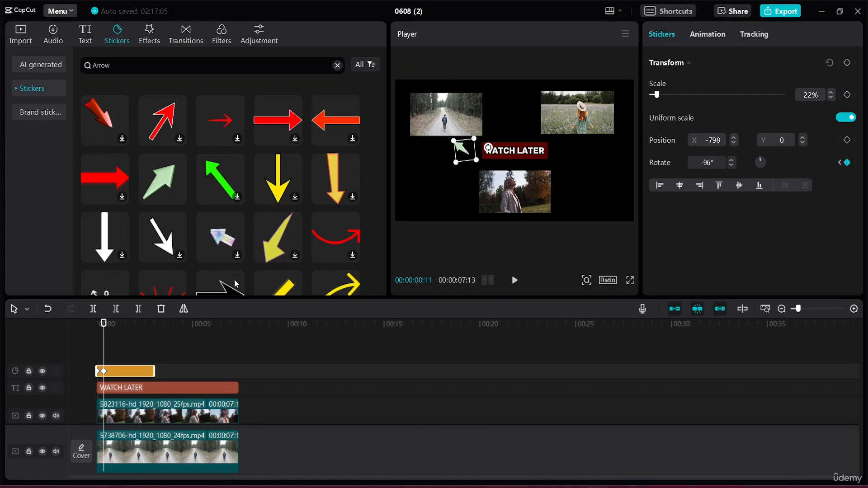
# Play and scrub through the start of the timeline to check the arrow's swing between its two rotation keyframes
pyautogui.press('space')
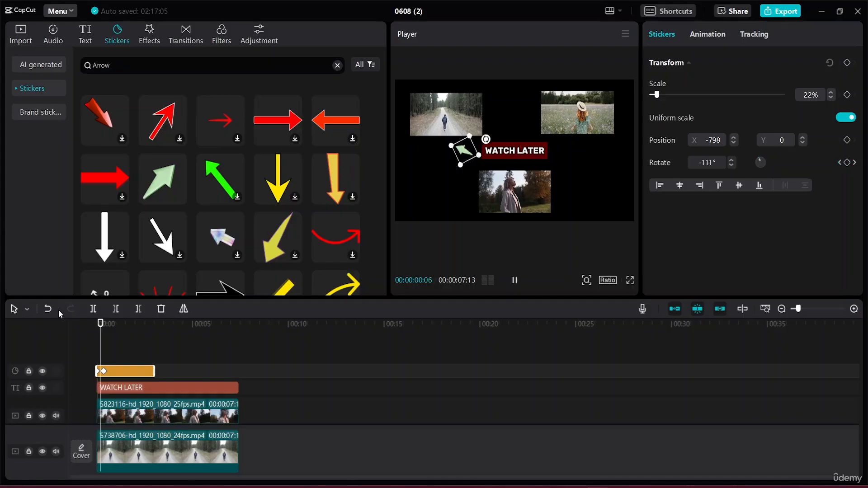
pyautogui.press('space')
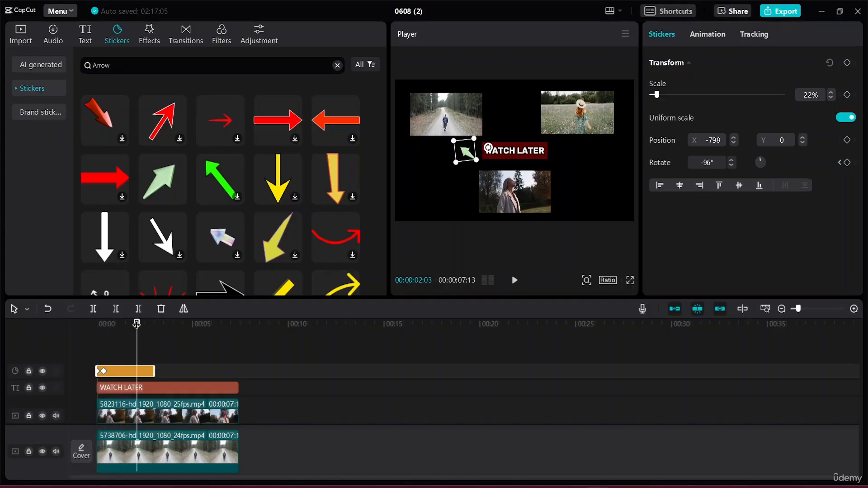
pyautogui.moveTo(137, 323); pyautogui.dragTo(124, 323)
pyautogui.click(104, 320)
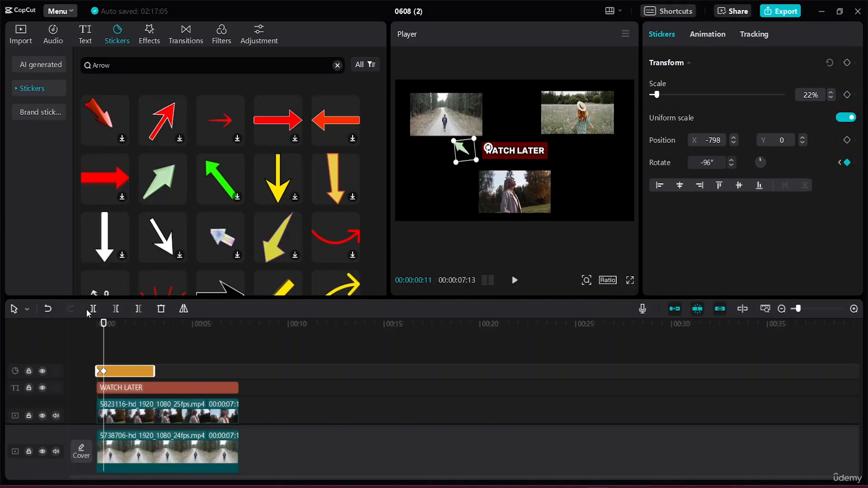
pyautogui.moveTo(104, 323); pyautogui.dragTo(95, 322)
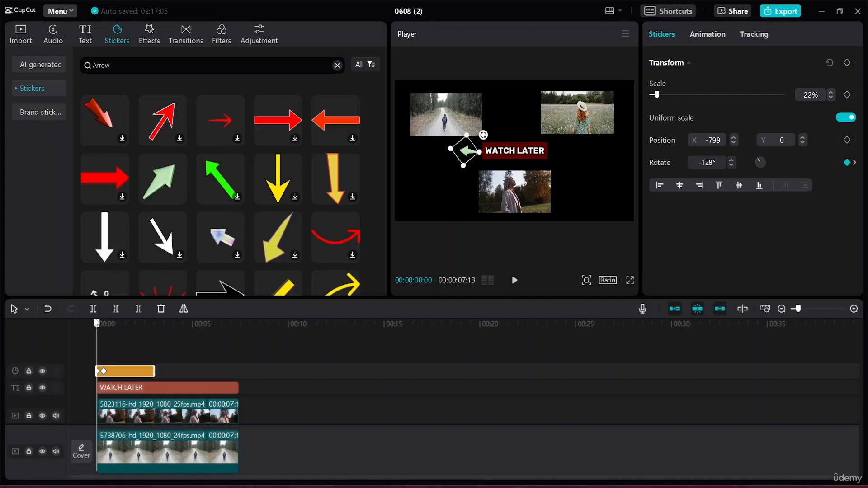
pyautogui.moveTo(97, 322); pyautogui.dragTo(103, 324)
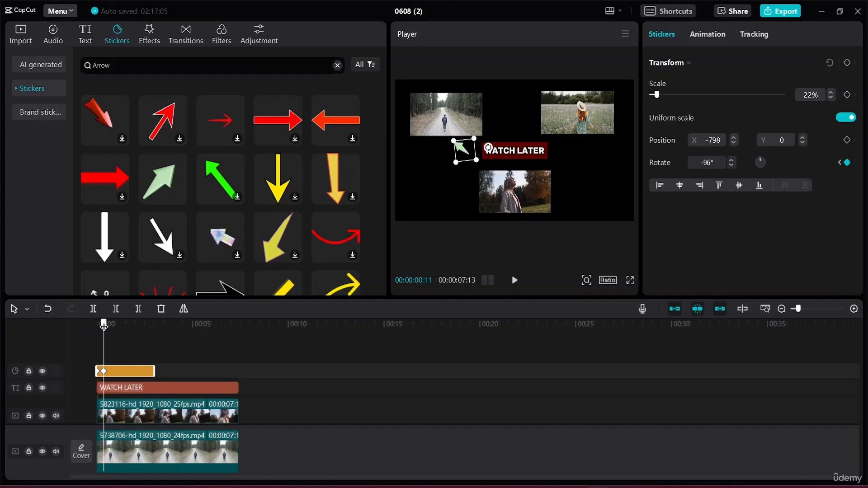
pyautogui.moveTo(102, 325); pyautogui.dragTo(111, 328)
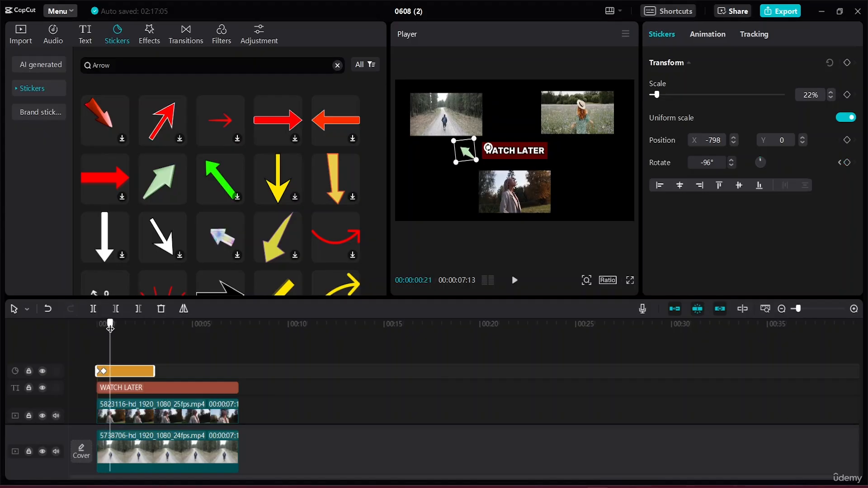
# Set the arrow's rotation to -128° at 00:00:00:20, adding a keyframe that swings it back
pyautogui.click(104, 371)
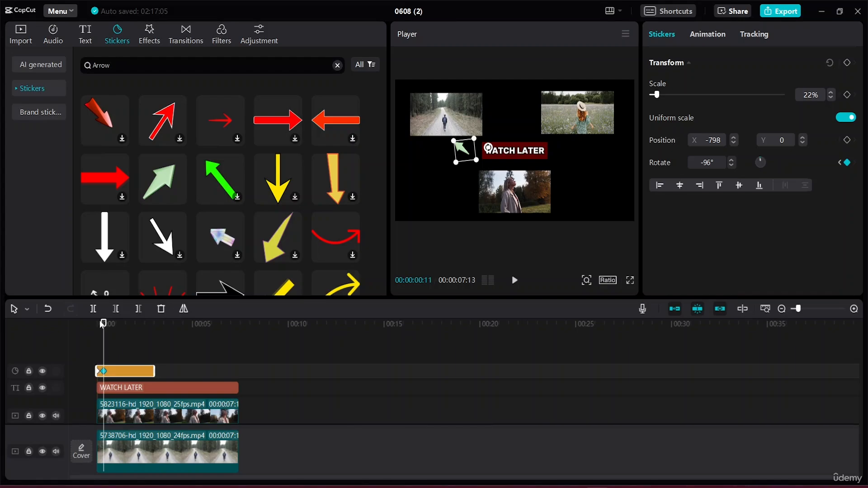
pyautogui.moveTo(104, 324); pyautogui.dragTo(109, 325)
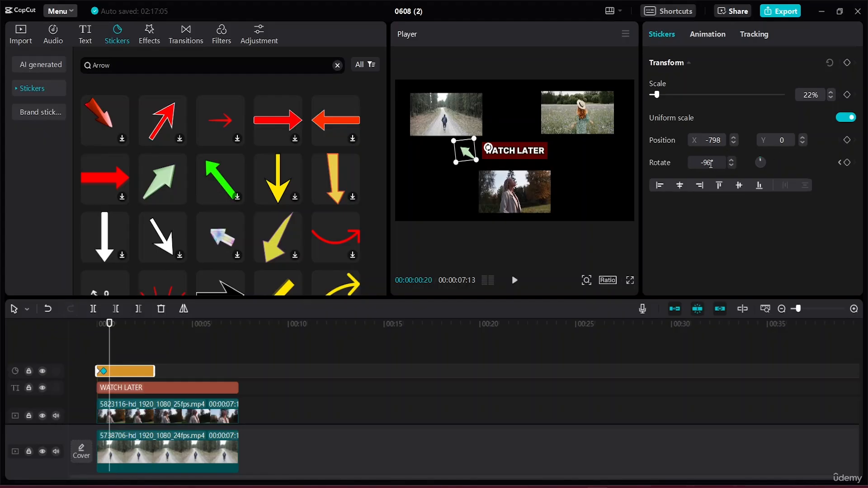
pyautogui.press('BackSpace')
pyautogui.write('128')
pyautogui.press('Return')
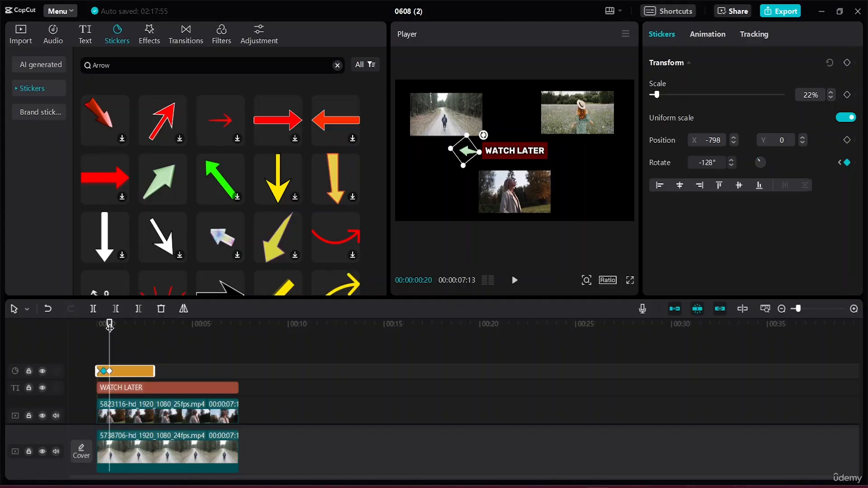
# Set the arrow's rotation to -96° at 00:00:00:29 as another keyframe
pyautogui.moveTo(110, 327); pyautogui.dragTo(113, 330)
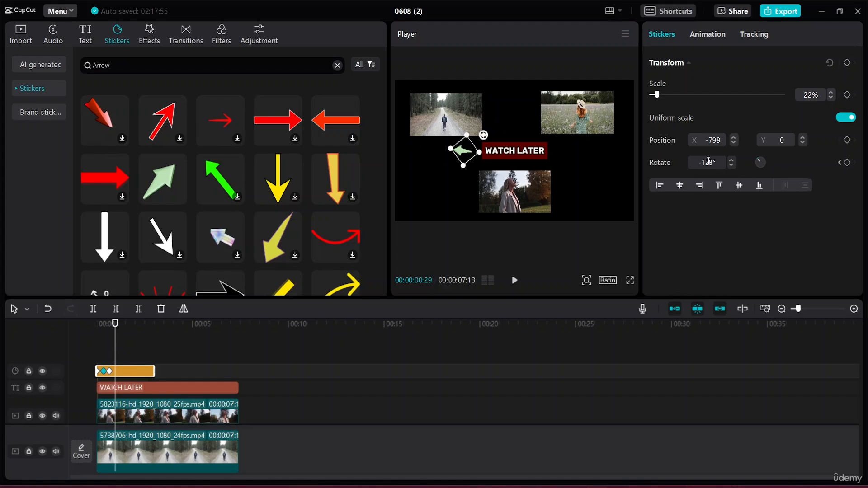
pyautogui.click(707, 161)
pyautogui.press('BackSpace')
pyautogui.press('BackSpace')
pyautogui.write('9')
pyautogui.press('BackSpace')
pyautogui.write('6')
pyautogui.press('Return')
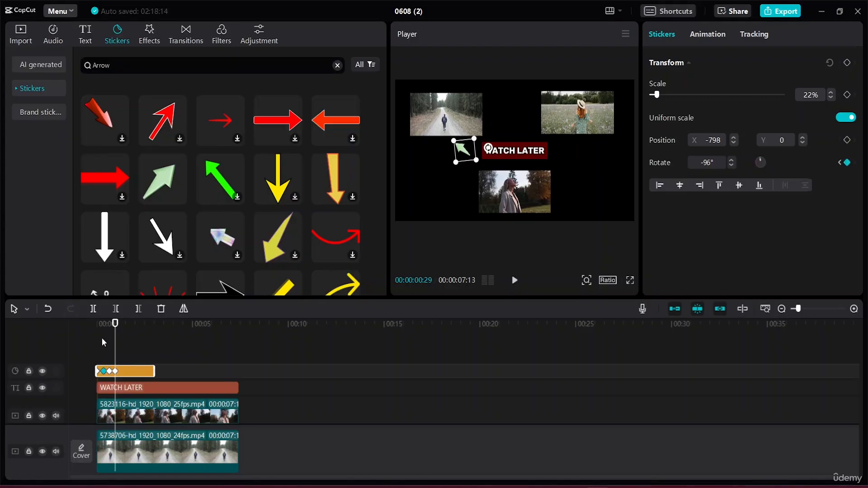
# Add a rotation keyframe of -128° to the arrow at 00:00:01:08
pyautogui.moveTo(114, 329); pyautogui.dragTo(121, 327)
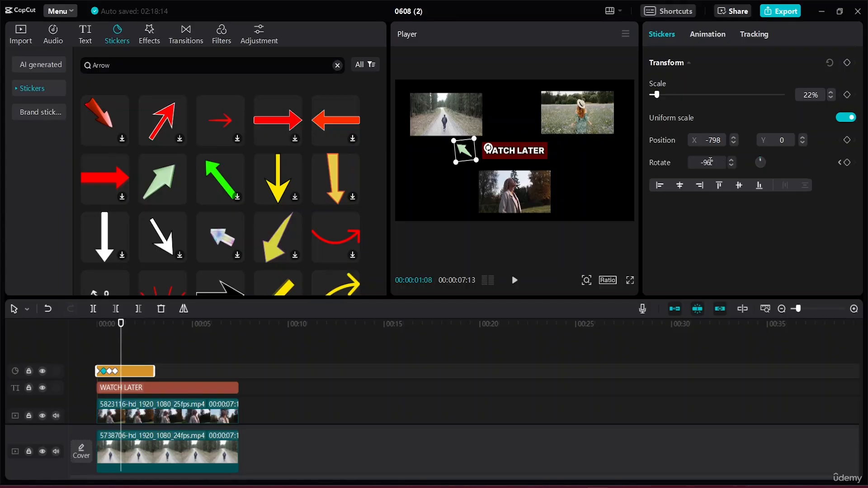
pyautogui.press('BackSpace')
pyautogui.press('BackSpace')
pyautogui.write('128')
pyautogui.press('Return')
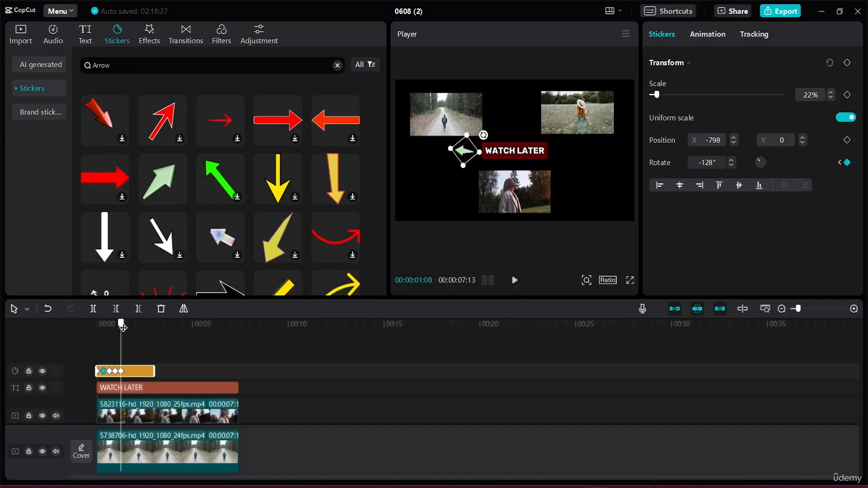
# Add a rotation keyframe of -98° to the arrow at 00:00:01:17
pyautogui.moveTo(121, 326); pyautogui.dragTo(127, 329)
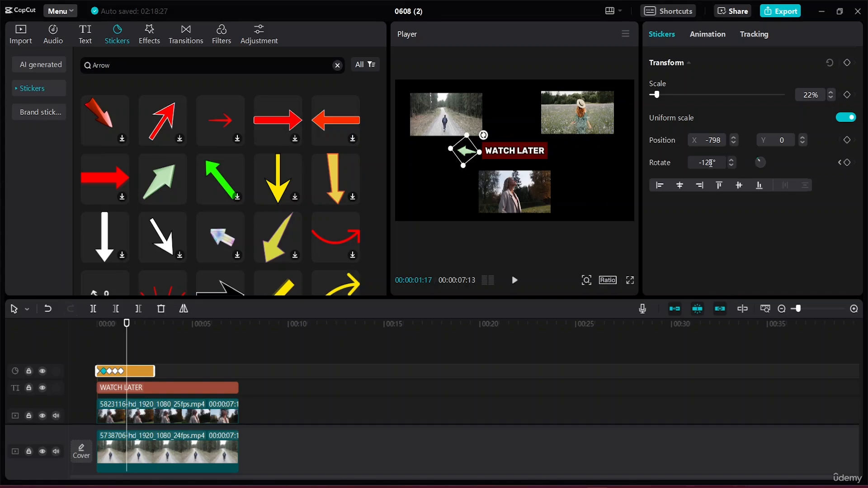
pyautogui.press('BackSpace')
pyautogui.press('BackSpace')
pyautogui.write('9')
pyautogui.press('Return')
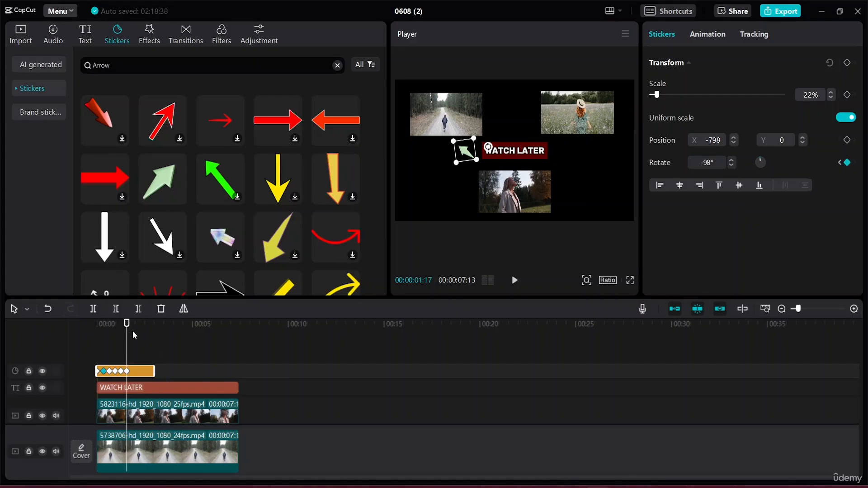
# Add a rotation keyframe of -128° to the arrow at 00:00:01:25
pyautogui.moveTo(130, 330); pyautogui.dragTo(131, 330)
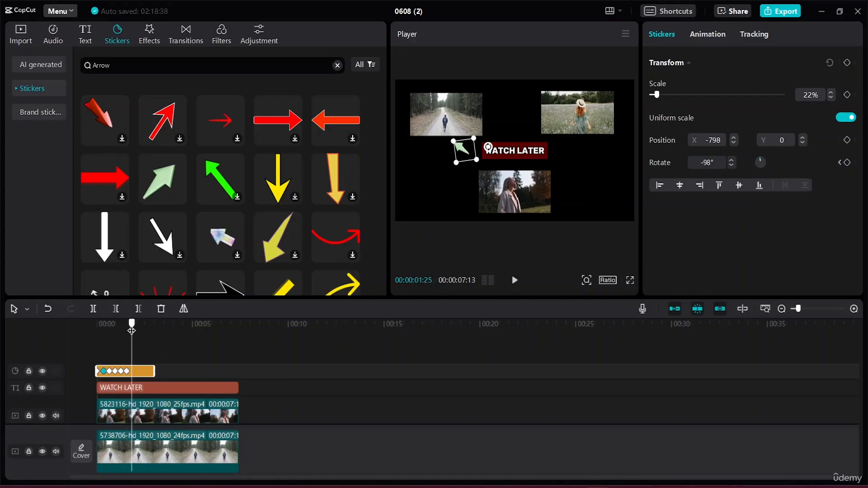
pyautogui.click(706, 165)
pyautogui.write('12')
pyautogui.press('Return')
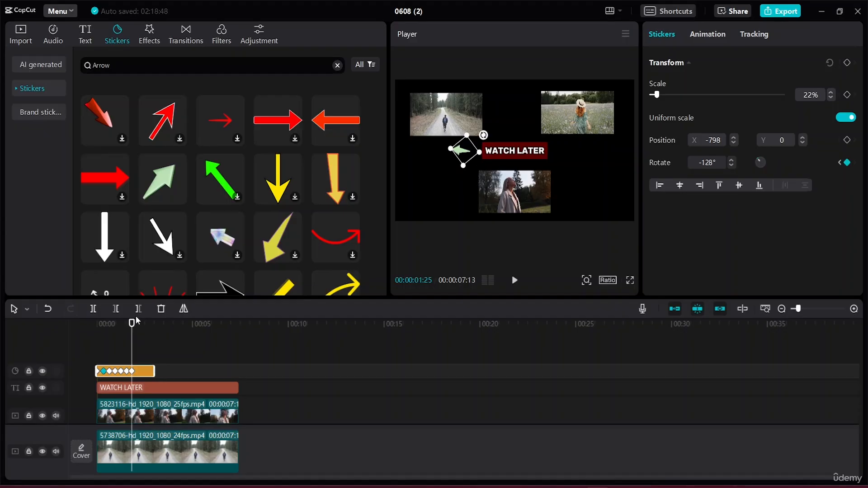
# Add a rotation keyframe of -98° to the arrow at 00:00:02:03
pyautogui.moveTo(132, 325); pyautogui.dragTo(136, 328)
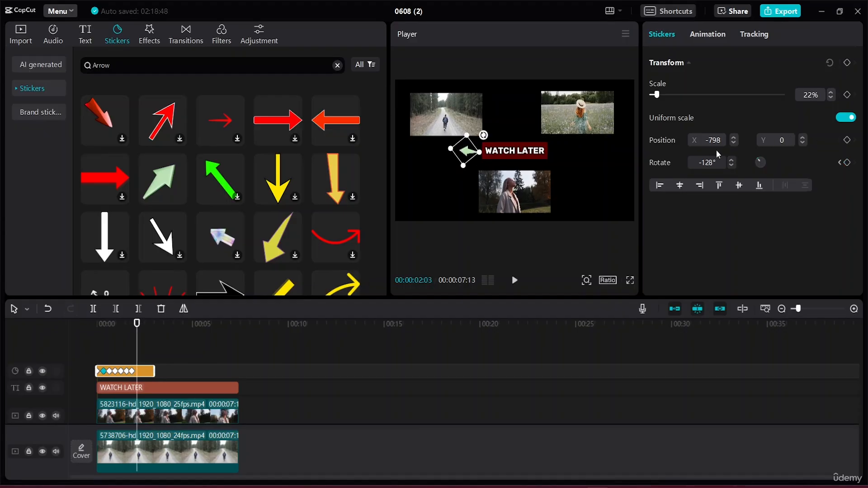
pyautogui.press('BackSpace')
pyautogui.press('BackSpace')
pyautogui.write('9')
pyautogui.press('Return')
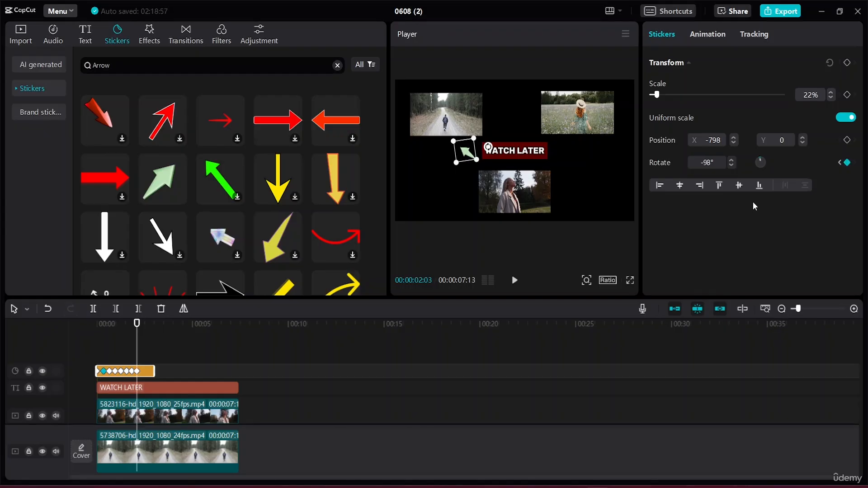
# Add a rotation keyframe of -128° to the arrow at 00:00:02:12
pyautogui.moveTo(137, 329); pyautogui.dragTo(142, 330)
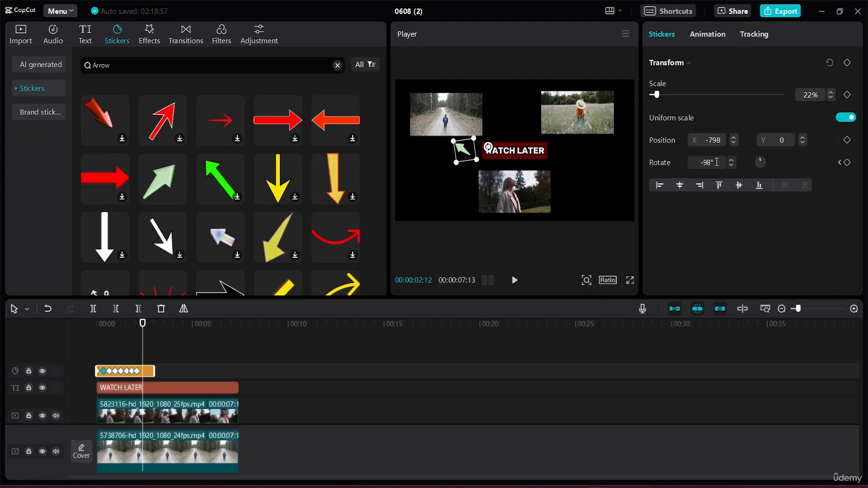
pyautogui.press('BackSpace')
pyautogui.write('12')
pyautogui.press('Return')
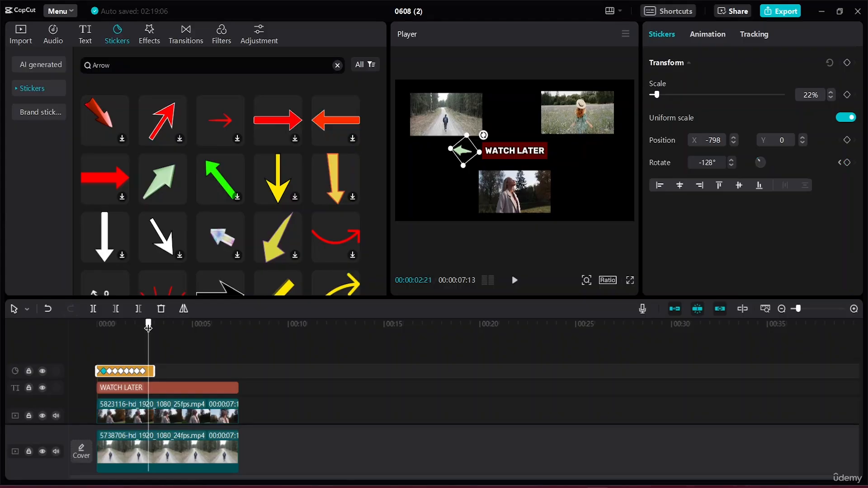
# Add a rotation keyframe of -98° to the arrow at 00:00:02:21
pyautogui.moveTo(143, 324); pyautogui.dragTo(148, 324)
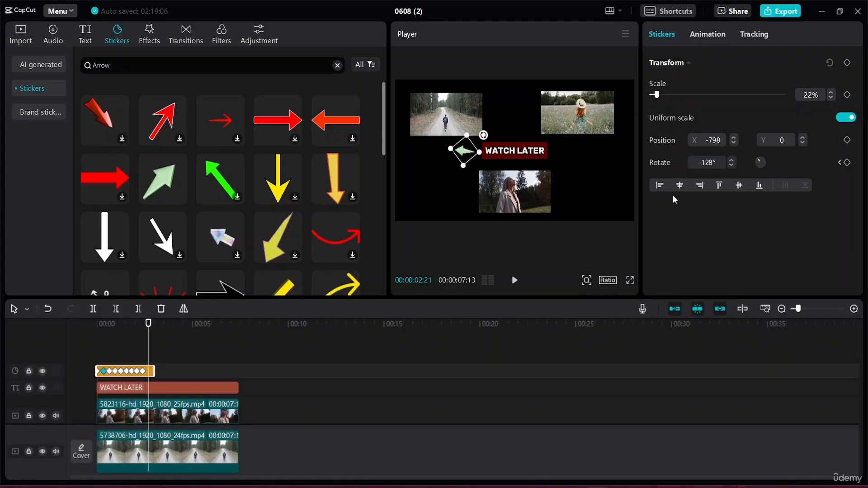
pyautogui.click(711, 164)
pyautogui.press('BackSpace')
pyautogui.press('BackSpace')
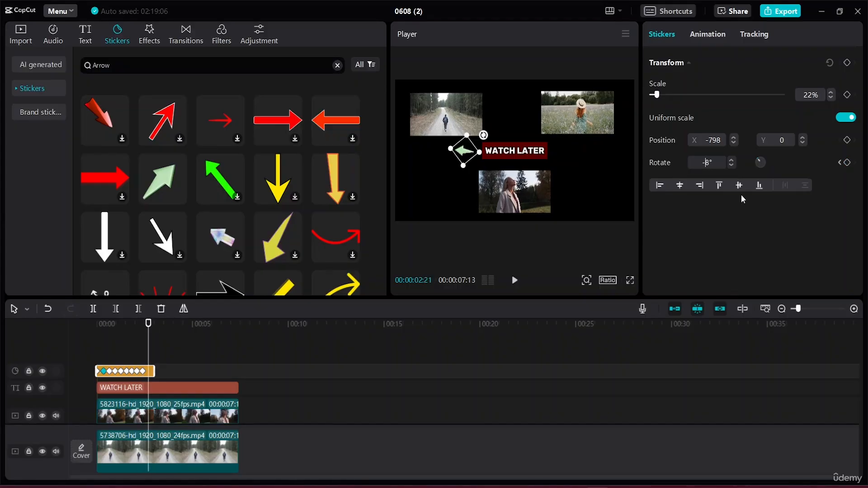
pyautogui.write('9')
pyautogui.press('Return')
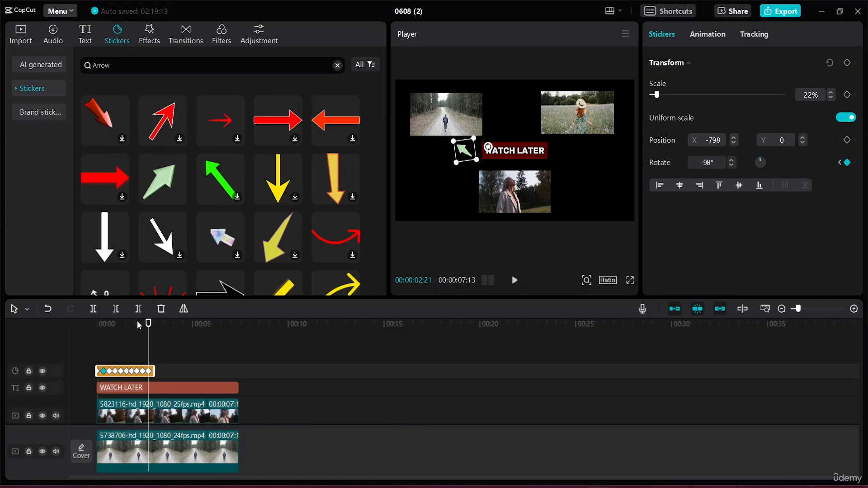
# Set the arrow's rotation to -128° at 00:00:03:00 as the closing keyframe at the sticker clip's end
pyautogui.moveTo(149, 324); pyautogui.dragTo(154, 326)
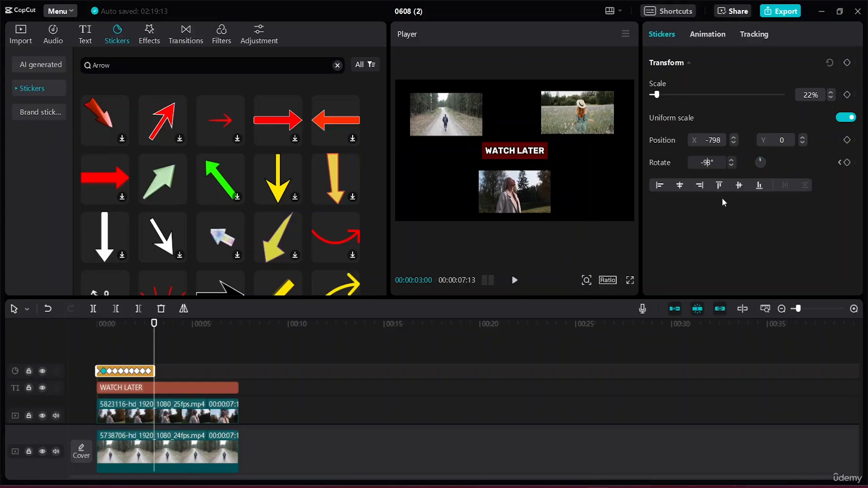
pyautogui.press('BackSpace')
pyautogui.write('12')
pyautogui.press('Return')
# Play the collage from the beginning to check the arrow's repeated swinging motion
pyautogui.click(225, 373)
pyautogui.moveTo(225, 324); pyautogui.dragTo(1, 327)
pyautogui.press('space')
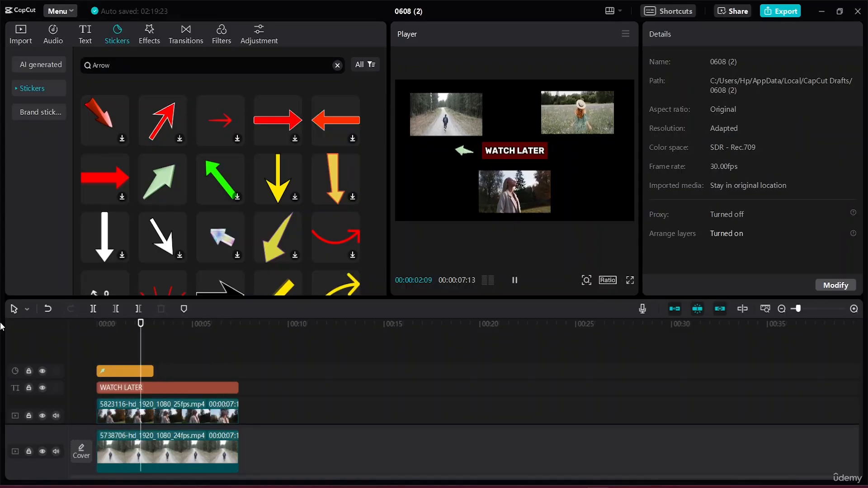
pyautogui.press('space')
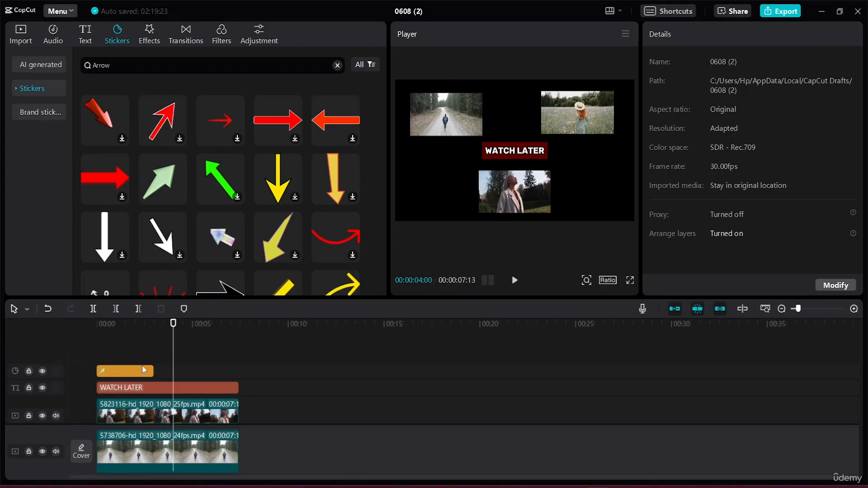
# Shift the rotation keyframe near the middle of the arrow sticker clip to just before 00:00:01:22
pyautogui.click(132, 376)
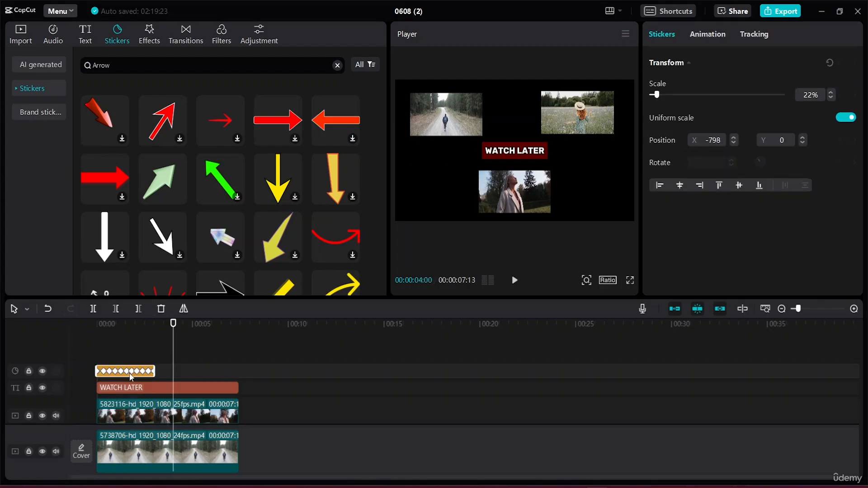
pyautogui.click(130, 372)
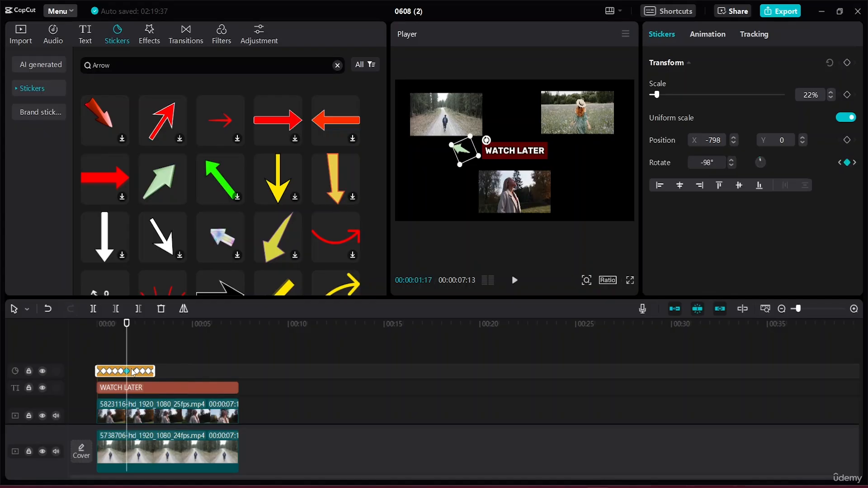
pyautogui.click(146, 349)
pyautogui.click(108, 368)
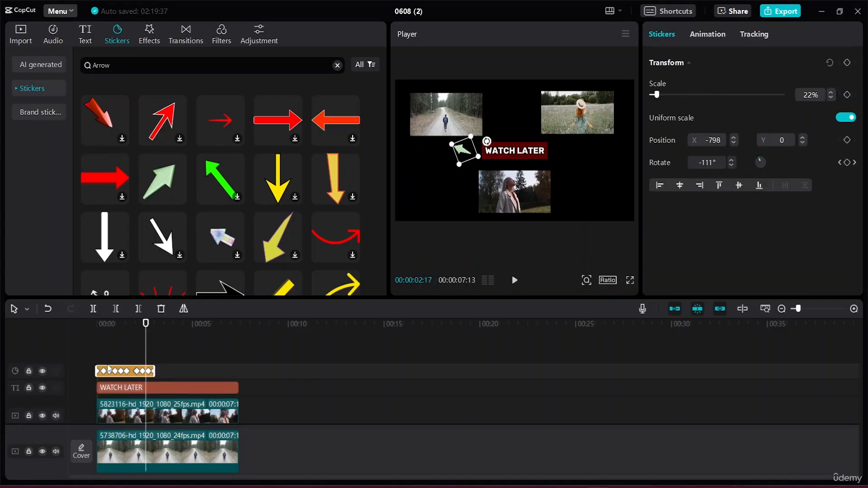
pyautogui.click(129, 372)
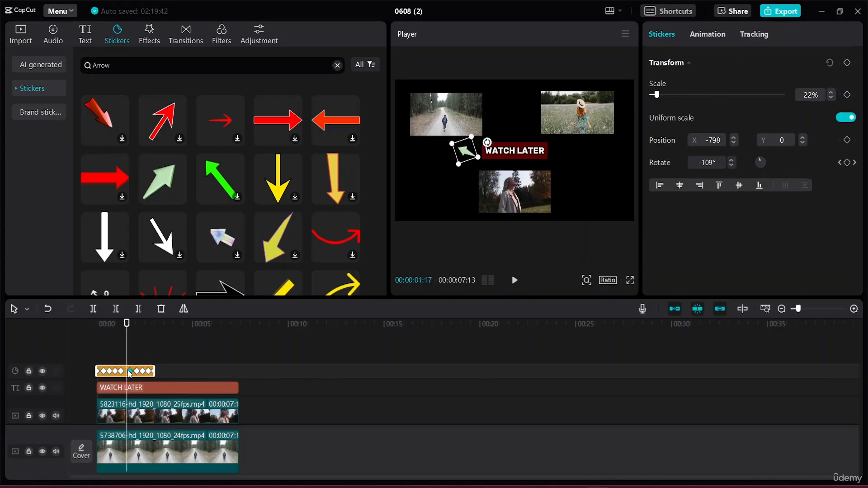
pyautogui.click(130, 371)
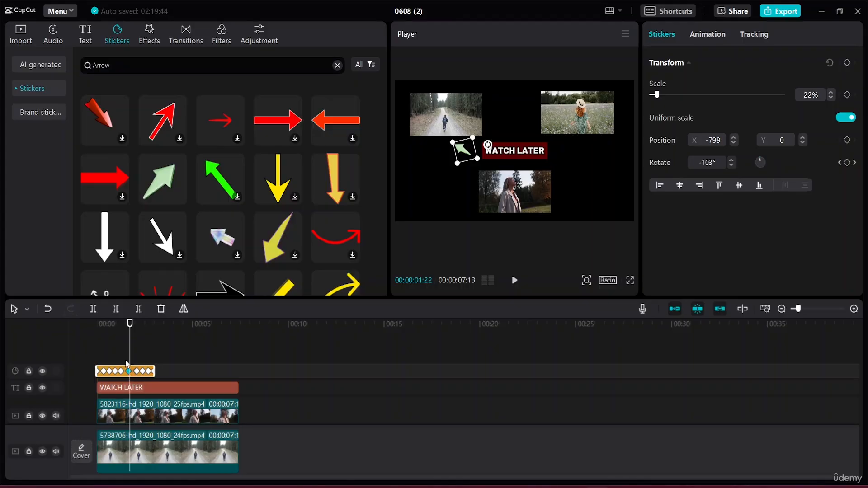
# Try to copy one of the arrow's rotation keyframes and paste it into the empty part of the sticker track
pyautogui.rightClick(133, 371)
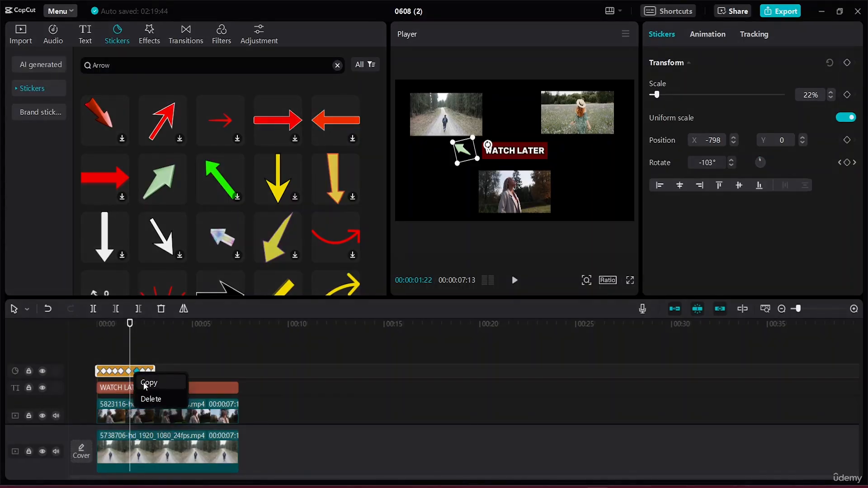
pyautogui.click(143, 381)
pyautogui.rightClick(202, 370)
pyautogui.click(227, 350)
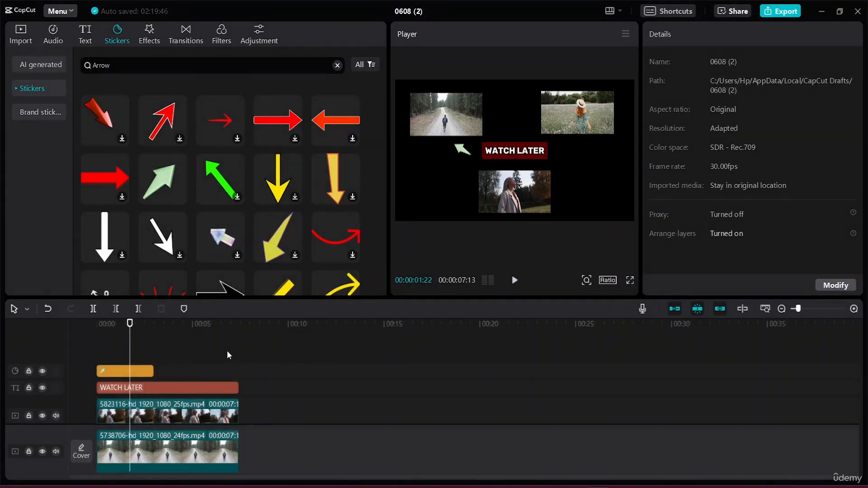
pyautogui.click(220, 354)
pyautogui.rightClick(287, 373)
pyautogui.click(249, 370)
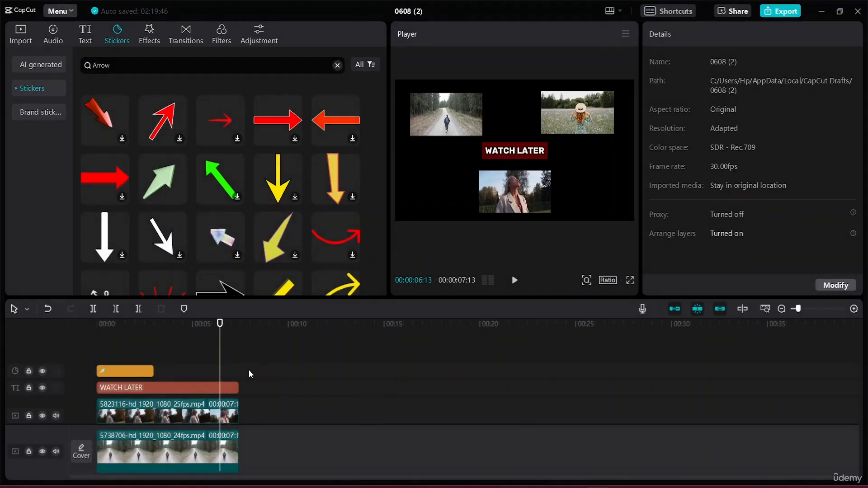
# Copy the whole arrow sticker clip with its keyframes and paste it at 00:00:07:13
pyautogui.click(130, 371)
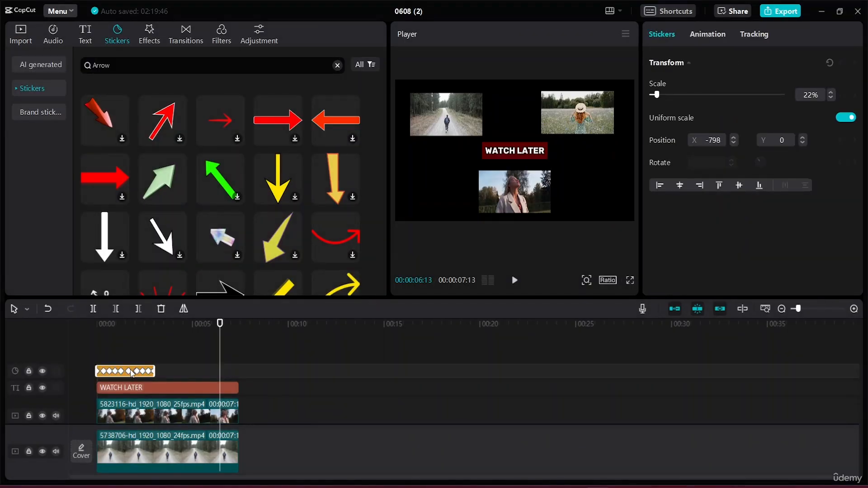
pyautogui.click(261, 372)
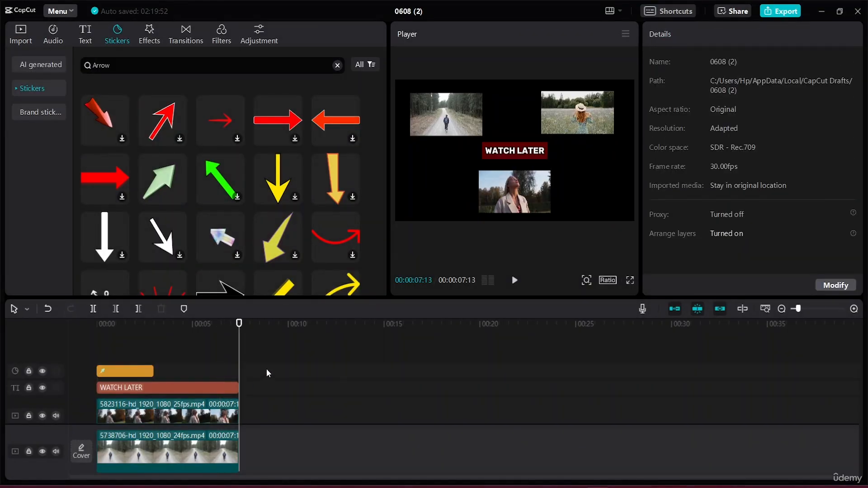
pyautogui.hotkey('ctrl', 'v')
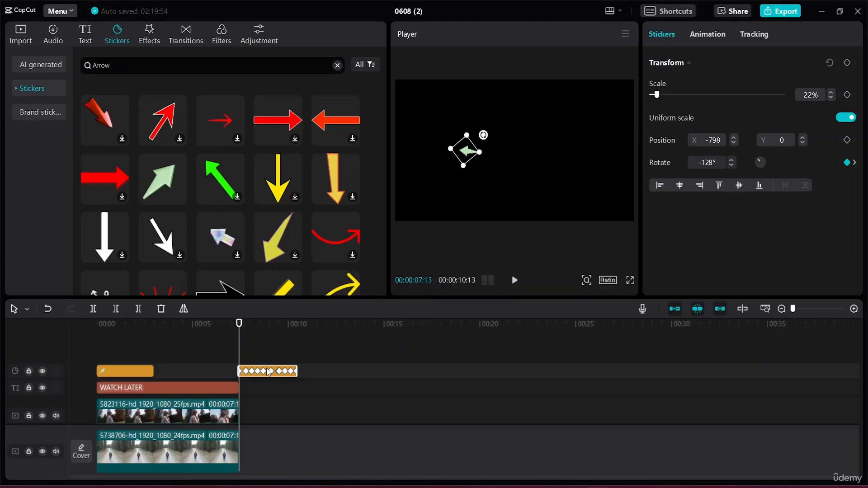
# Try repositioning the middle rotation keyframes of the pasted arrow clip and undo the last keyframe changes
pyautogui.click(204, 356)
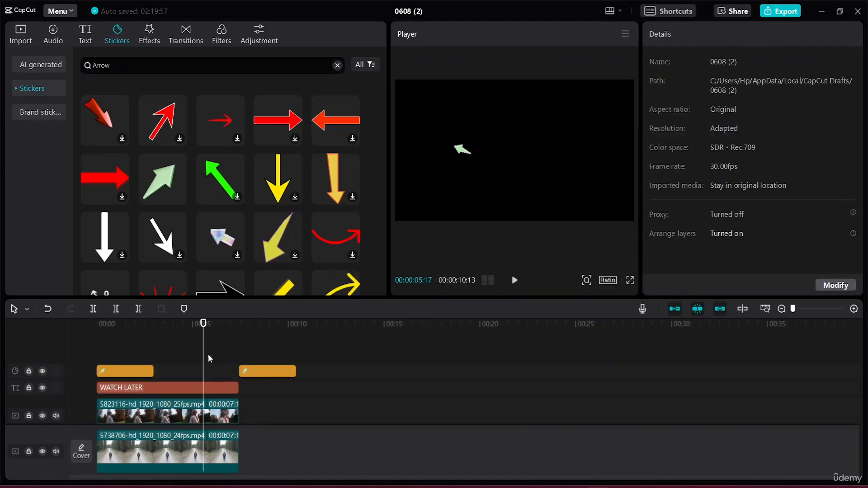
pyautogui.click(271, 375)
pyautogui.click(271, 375)
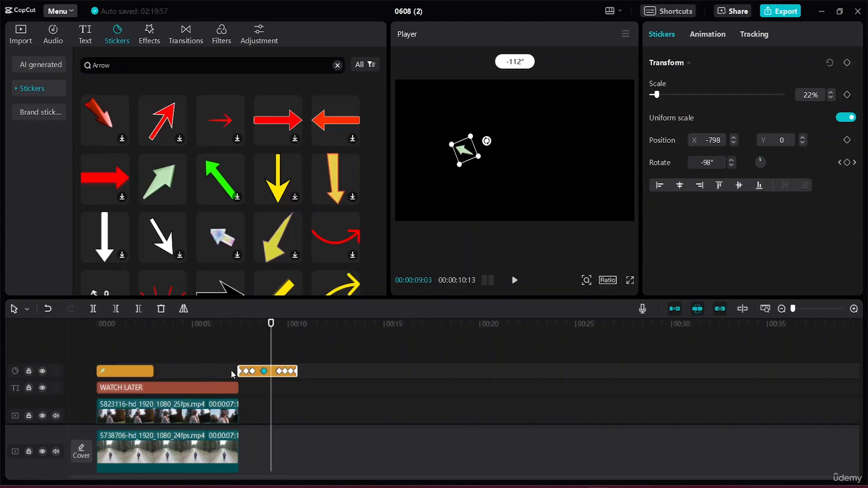
pyautogui.hotkey('ctrl', 'z')
pyautogui.hotkey('ctrl', 'z')
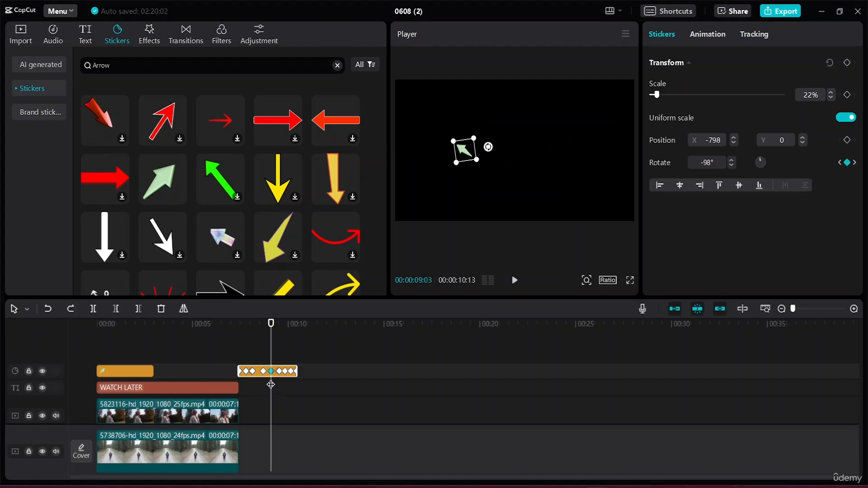
# Try to select several rotation keyframes together on the pasted arrow clip
pyautogui.click(314, 367)
pyautogui.click(264, 366)
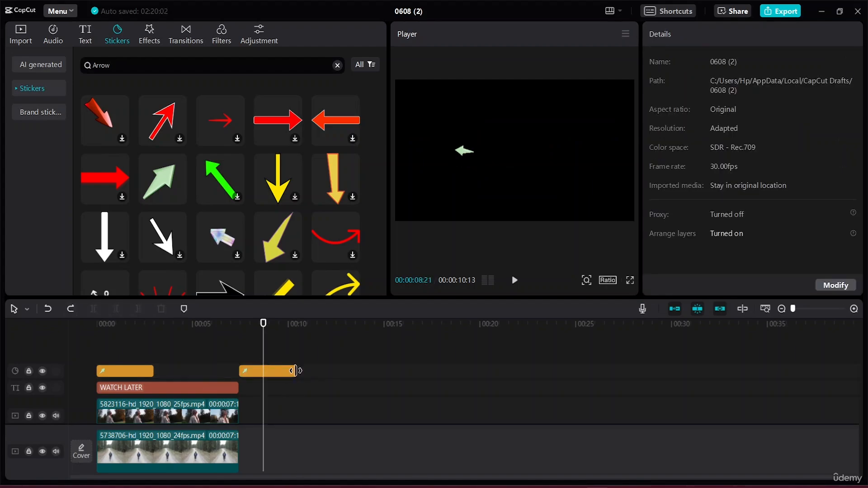
pyautogui.click(284, 371)
pyautogui.click(279, 375)
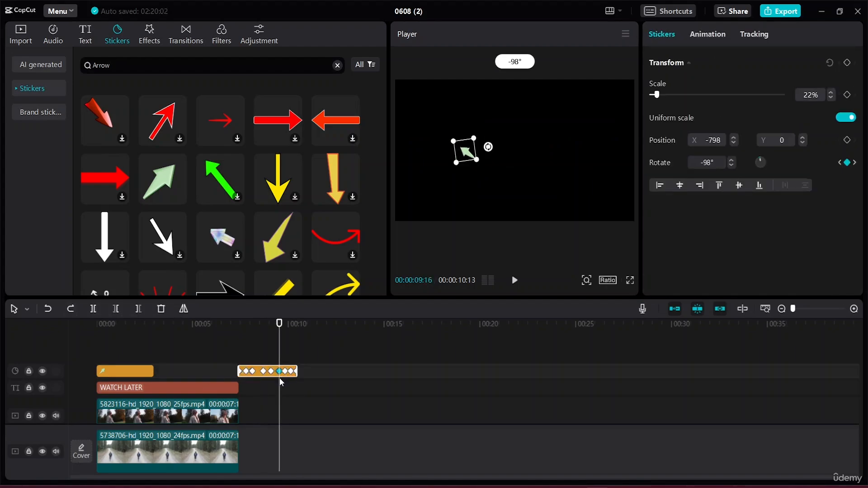
pyautogui.click(261, 378)
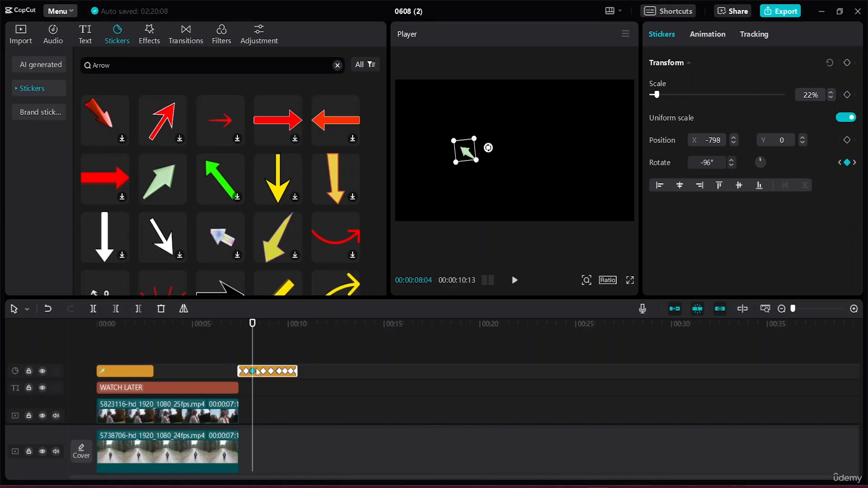
pyautogui.click(268, 360)
pyautogui.click(255, 371)
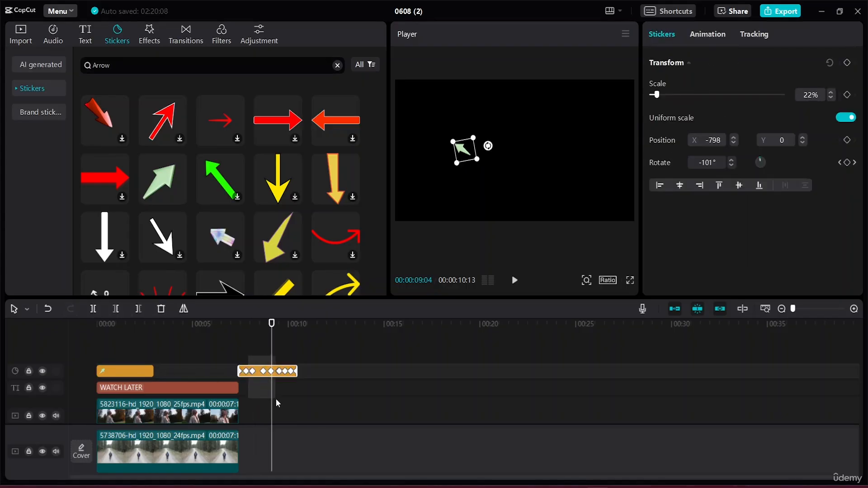
pyautogui.click(298, 377)
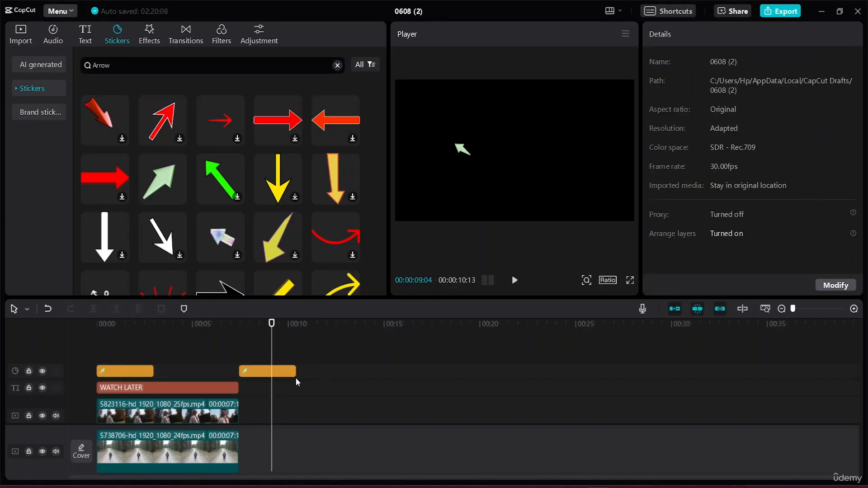
# Move the pasted arrow clip to the timeline start on its own track, place it right of WATCH LATER at X 844, and play it
pyautogui.moveTo(286, 374); pyautogui.dragTo(135, 357)
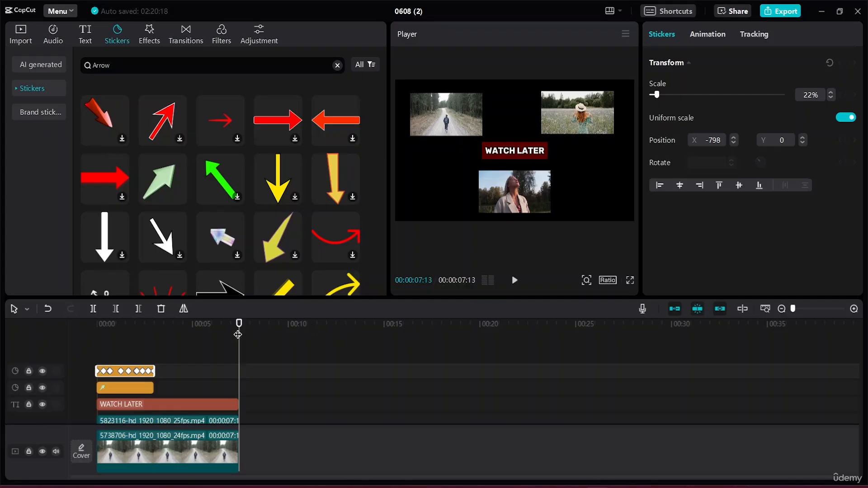
pyautogui.moveTo(235, 324); pyautogui.dragTo(46, 324)
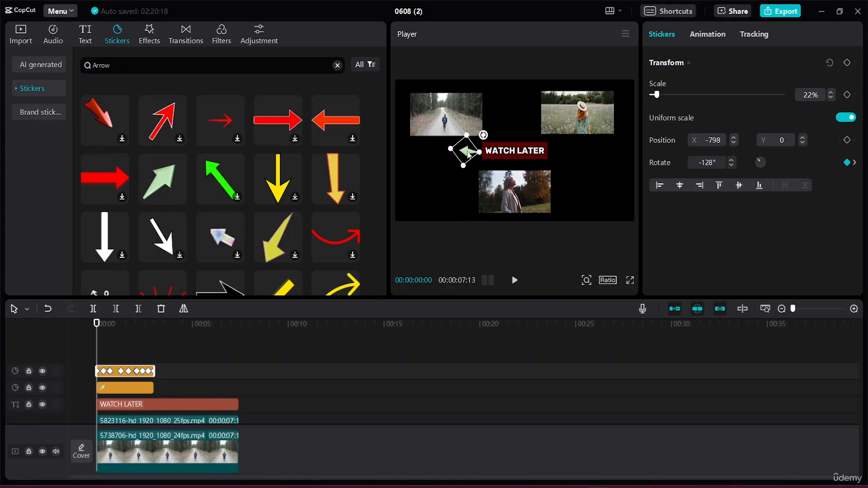
pyautogui.moveTo(468, 155); pyautogui.dragTo(569, 157)
pyautogui.press('space')
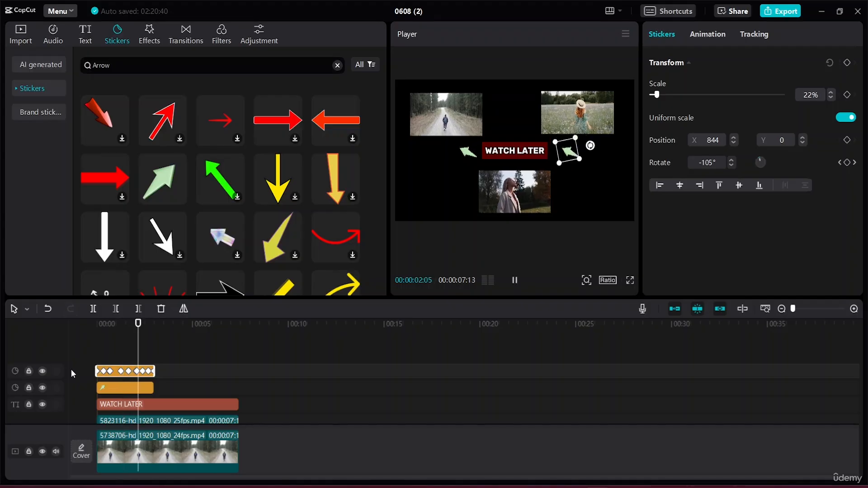
pyautogui.press('space')
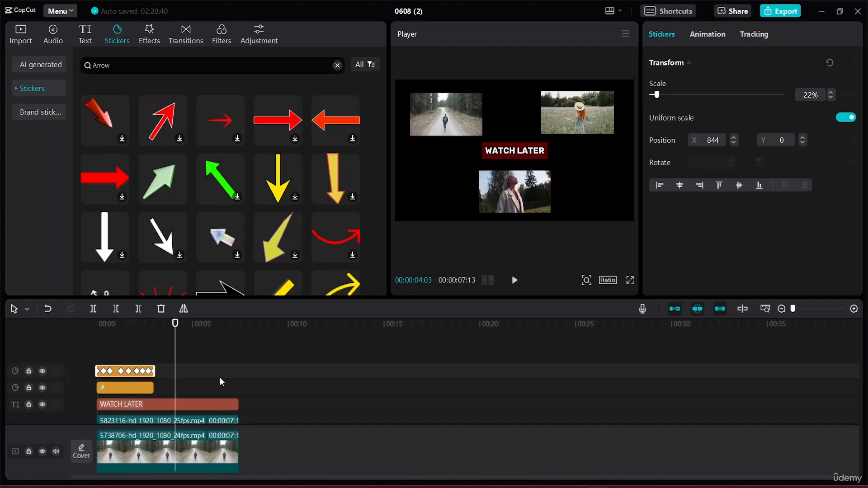
# Delete the duplicate arrow sticker clip from the upper sticker track
pyautogui.click(161, 371)
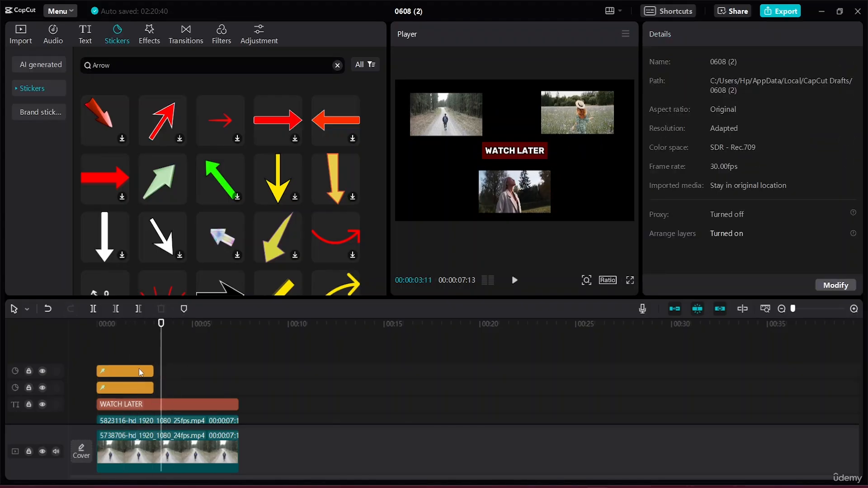
pyautogui.click(140, 372)
pyautogui.click(161, 309)
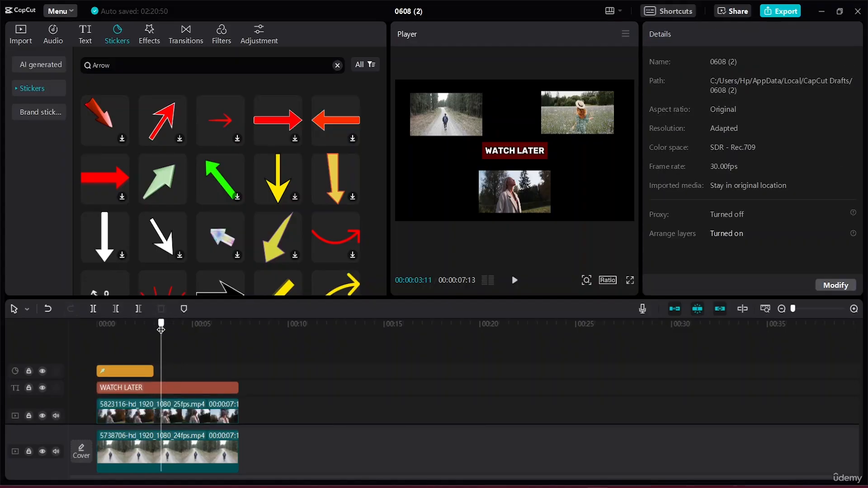
# Play the collage from the start with the single arrow beside the title
pyautogui.moveTo(162, 322); pyautogui.dragTo(6, 333)
pyautogui.press('space')
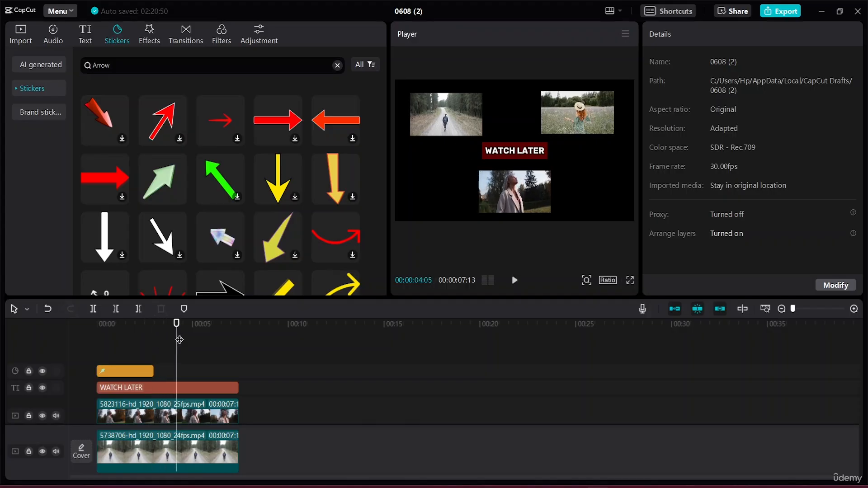
pyautogui.press('space')
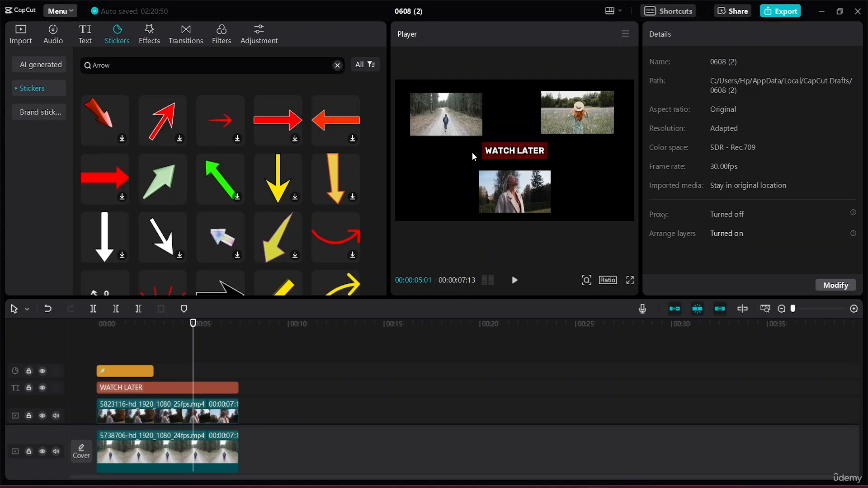
# Try to copy from the remaining arrow clip and paste on the empty sticker track around 00:00:06:25 and 00:00:05:25
pyautogui.click(137, 371)
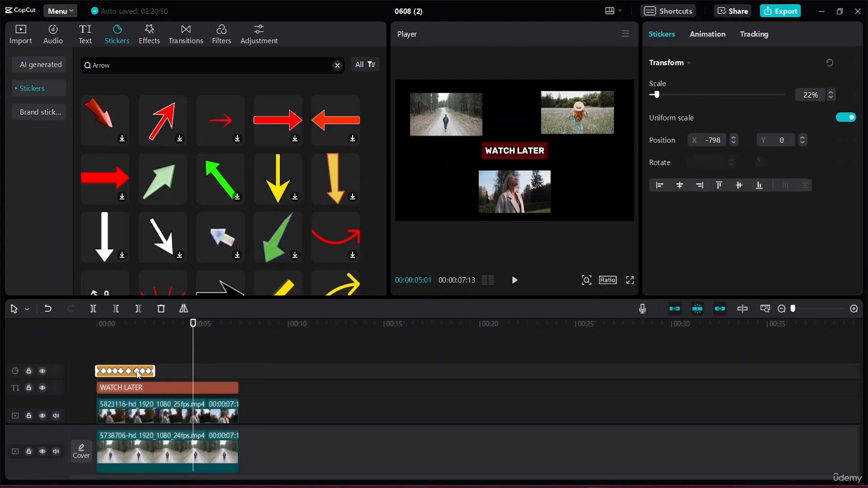
pyautogui.rightClick(138, 372)
pyautogui.click(151, 381)
pyautogui.click(228, 372)
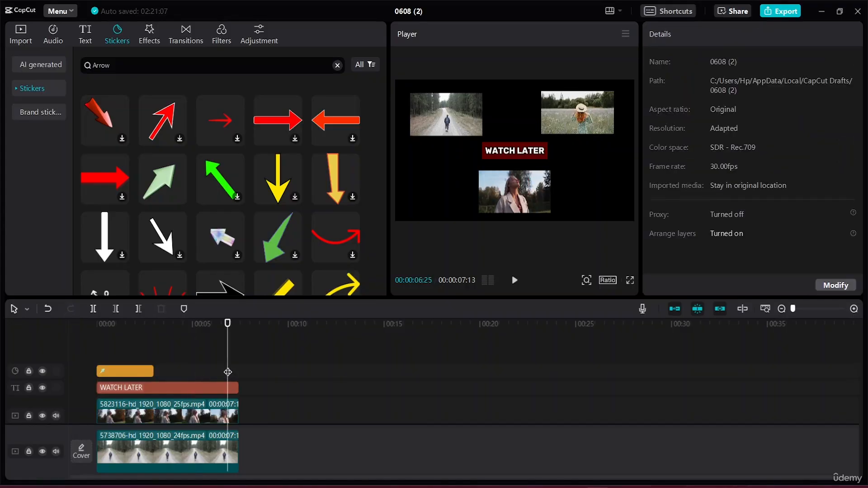
pyautogui.rightClick(230, 369)
pyautogui.click(244, 379)
pyautogui.rightClick(208, 367)
pyautogui.click(227, 380)
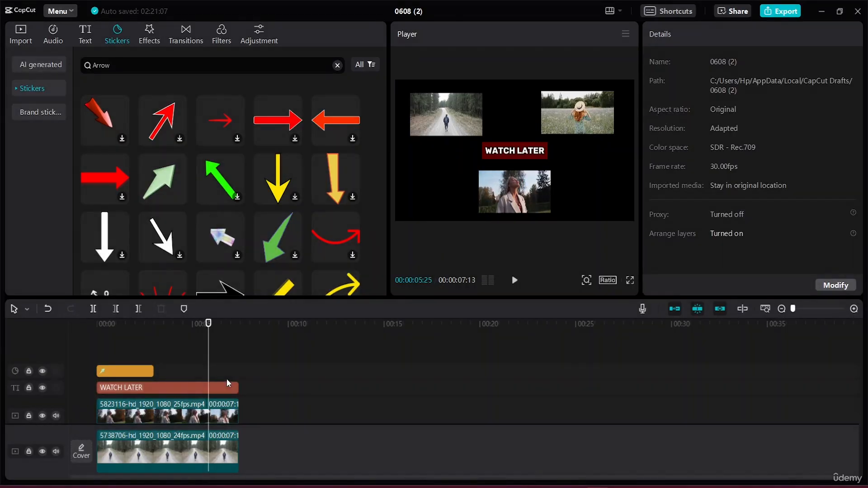
# Copy the arrow sticker clip with its keyframes and paste it on the same track at 00:00:06:18
pyautogui.click(148, 371)
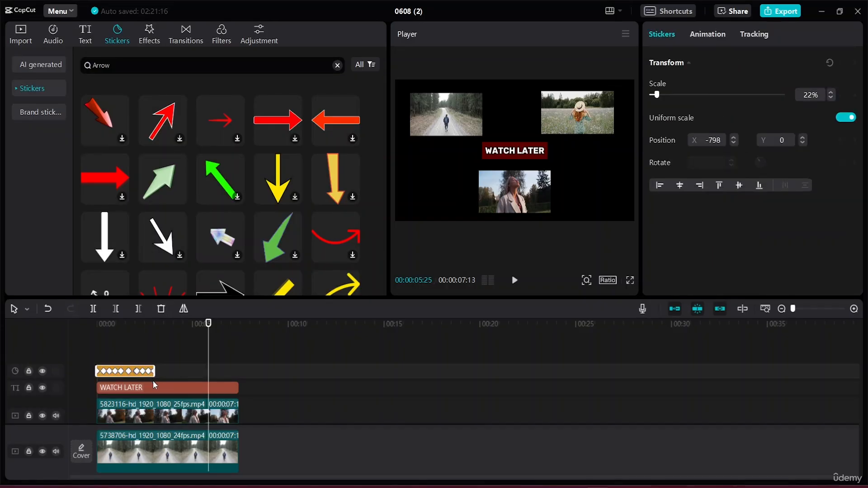
pyautogui.click(223, 370)
pyautogui.hotkey('ctrl', 'v')
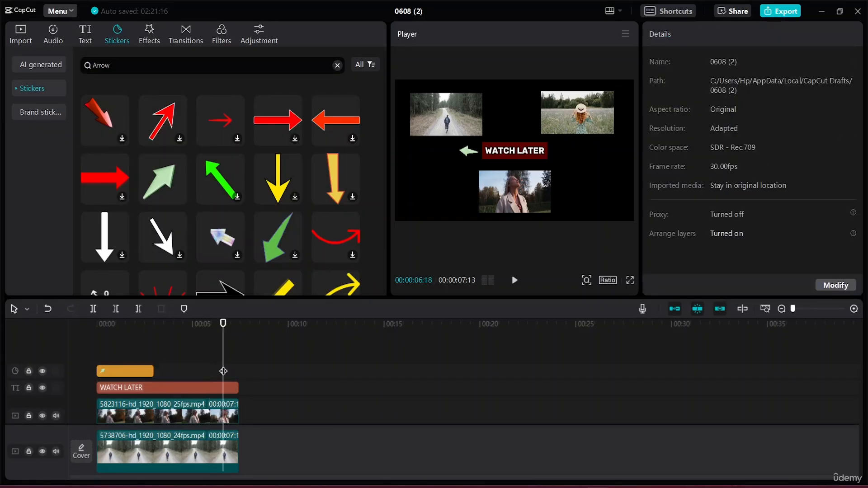
# Move the pasted arrow clip earlier on its track so it starts at about 00:00:04:00 and finishes before the videos end
pyautogui.click(282, 376)
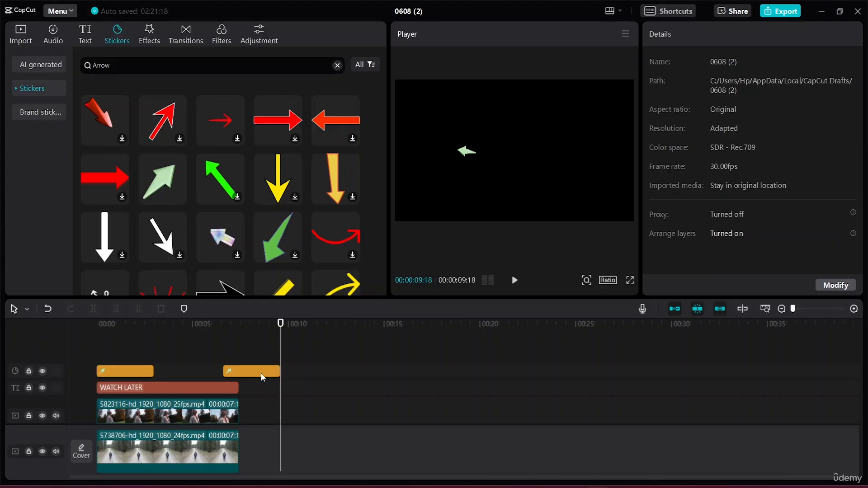
pyautogui.click(261, 372)
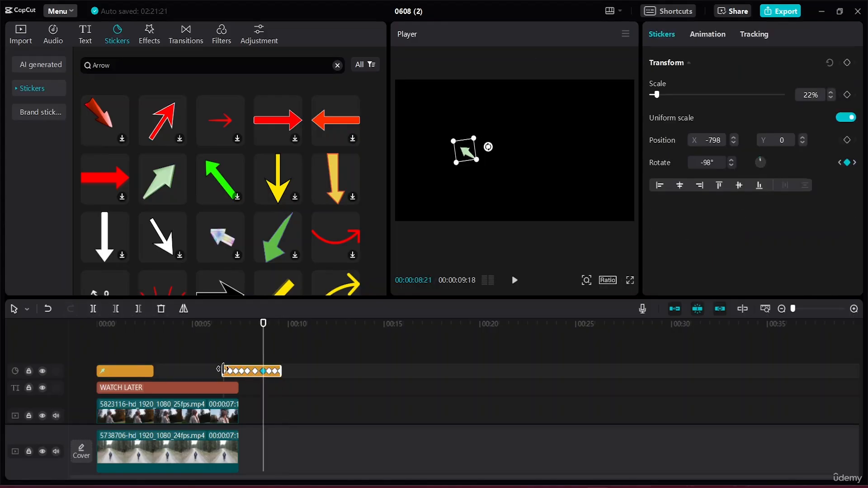
pyautogui.click(240, 359)
pyautogui.moveTo(250, 370); pyautogui.dragTo(201, 373)
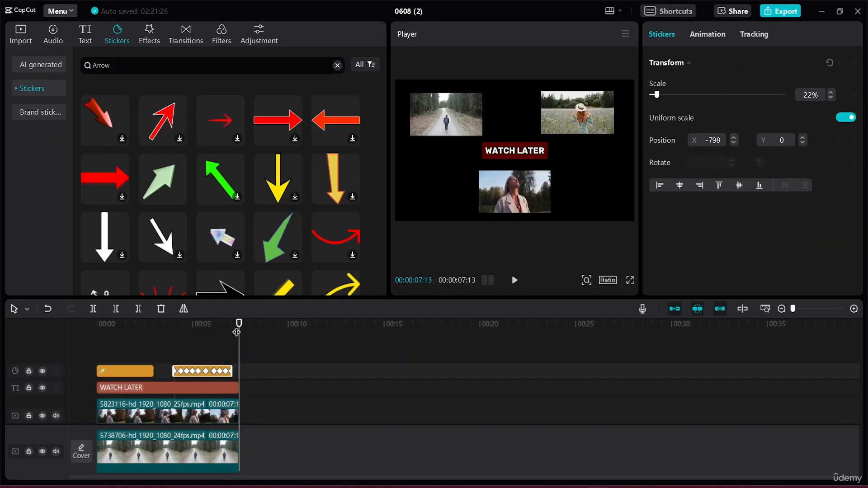
# Scrub to about 00:00:04:21 and play the timeline from the start to review both arrow clips' swing
pyautogui.moveTo(239, 326); pyautogui.dragTo(186, 328)
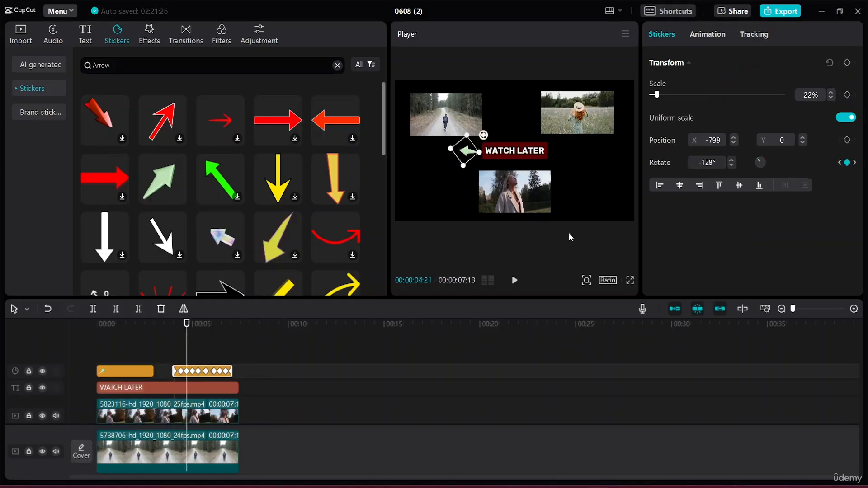
pyautogui.moveTo(467, 156)
pyautogui.mouseDown()
pyautogui.moveTo(506, 165)
pyautogui.moveTo(479, 178)
pyautogui.moveTo(459, 158)
pyautogui.mouseUp()
pyautogui.click(173, 329)
pyautogui.moveTo(160, 328); pyautogui.dragTo(95, 335)
pyautogui.click(205, 368)
pyautogui.click(240, 374)
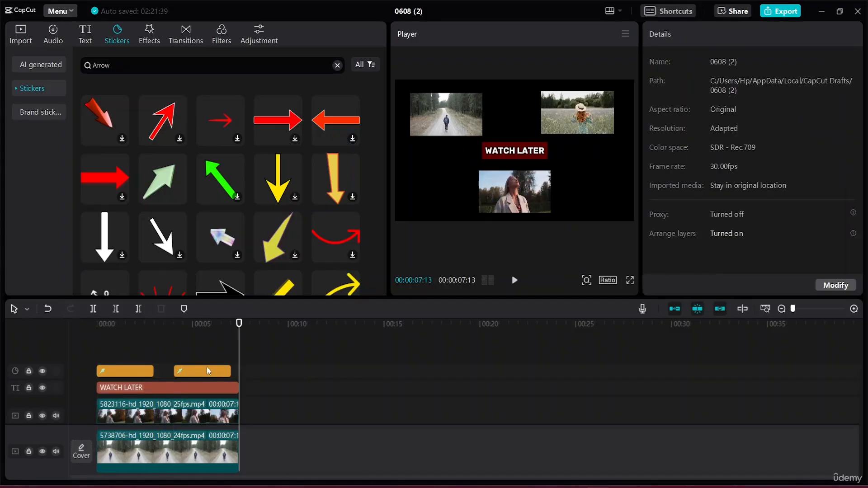
# Extend the arrow clip from the start to 00:00:07:13 on its own track and spread its later keyframes out to about 00:00:06:29
pyautogui.moveTo(194, 375); pyautogui.dragTo(239, 396)
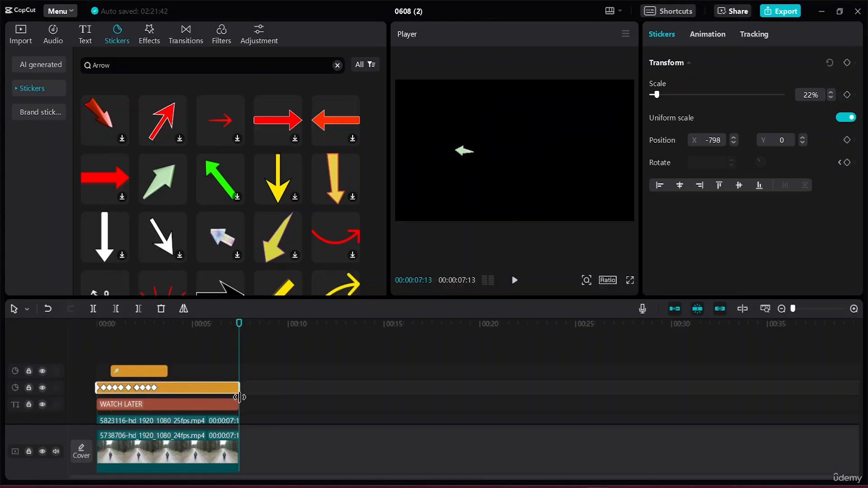
pyautogui.click(156, 388)
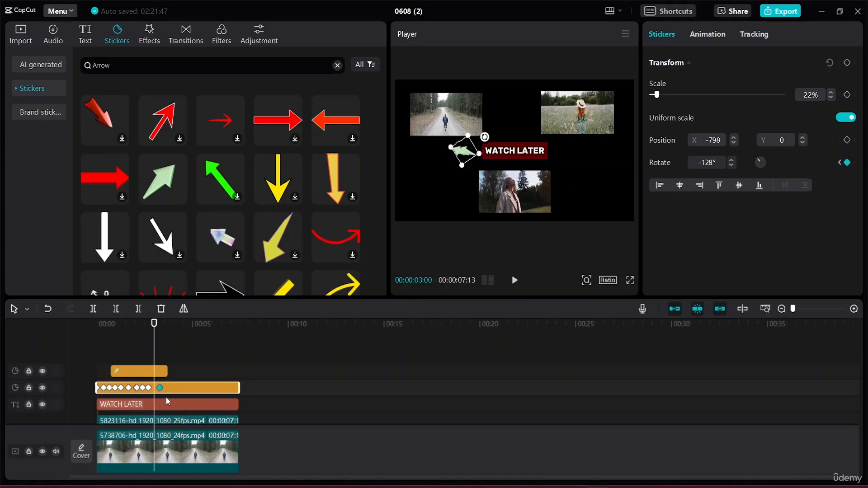
pyautogui.moveTo(237, 388); pyautogui.dragTo(230, 388)
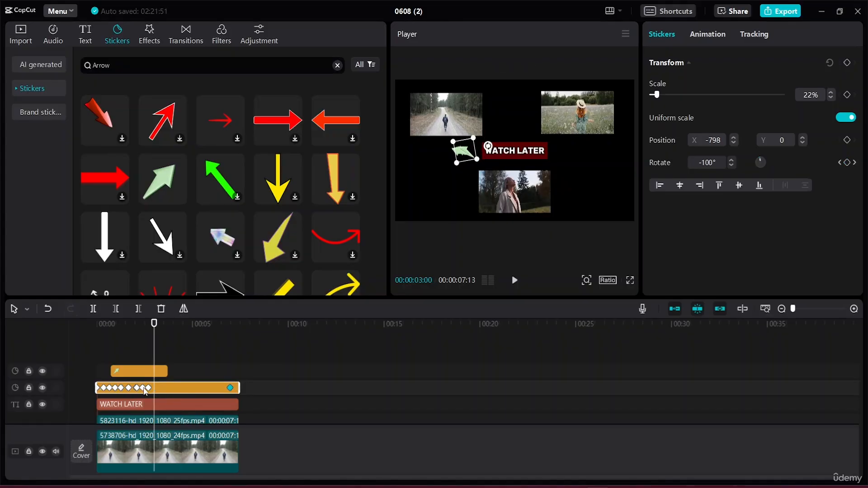
pyautogui.click(147, 388)
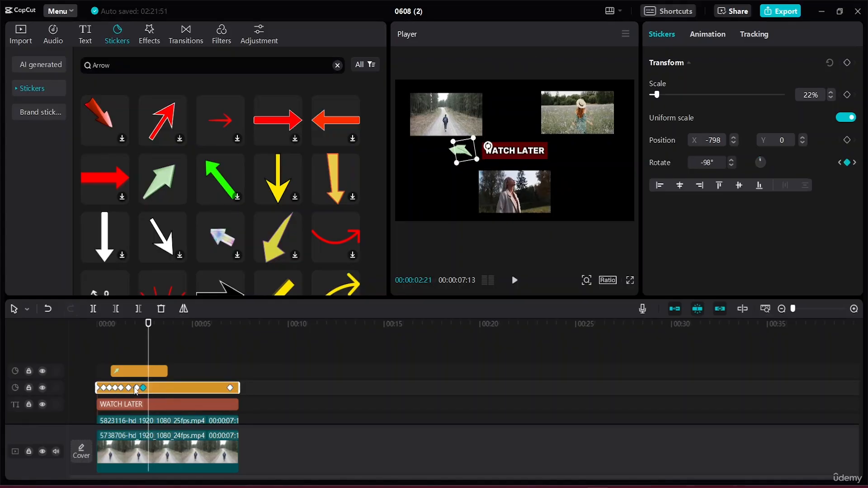
pyautogui.moveTo(149, 389); pyautogui.dragTo(211, 404)
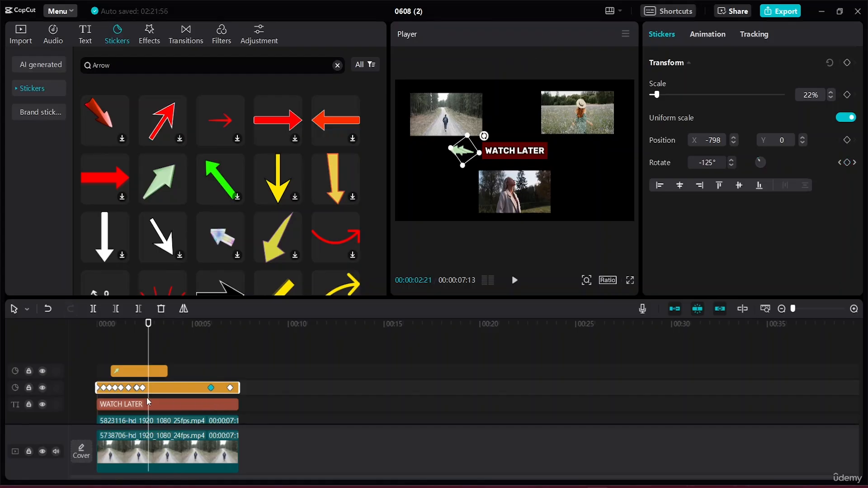
pyautogui.moveTo(143, 388); pyautogui.dragTo(190, 390)
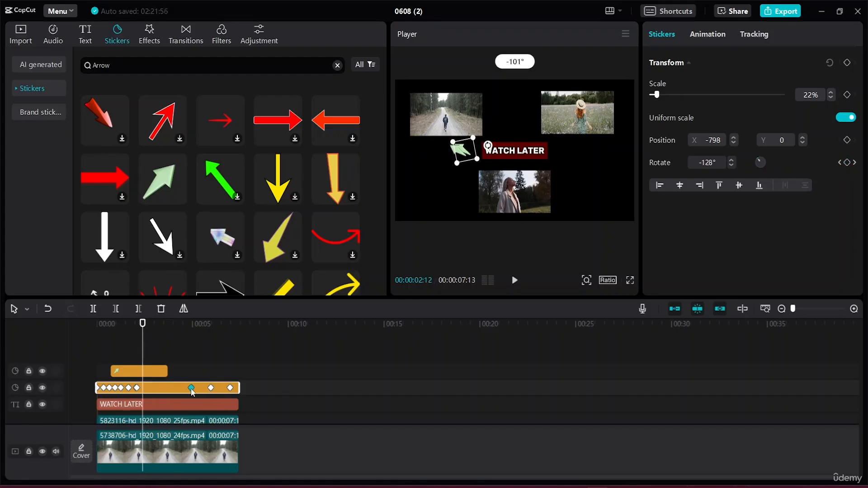
pyautogui.moveTo(137, 388)
pyautogui.mouseDown()
pyautogui.moveTo(177, 389)
pyautogui.moveTo(123, 388)
pyautogui.mouseUp()
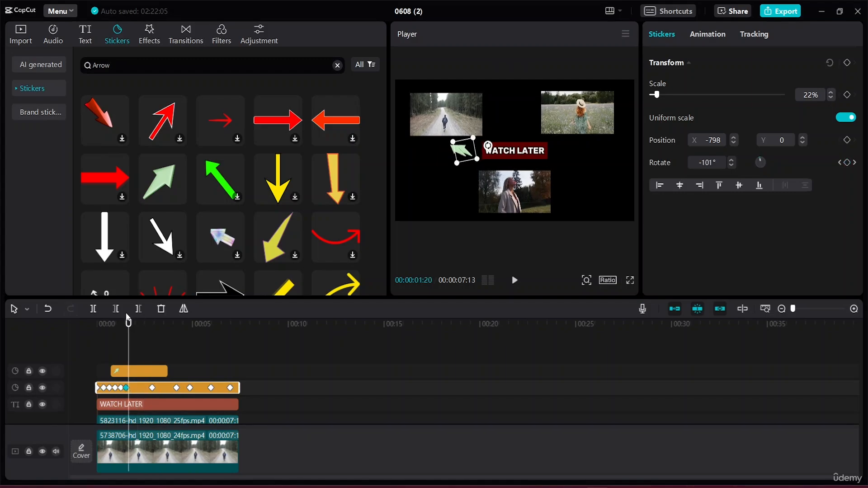
# Play the collage from the start and delete the shorter duplicate arrow clip above the full-length one
pyautogui.moveTo(129, 322); pyautogui.dragTo(70, 333)
pyautogui.press('space')
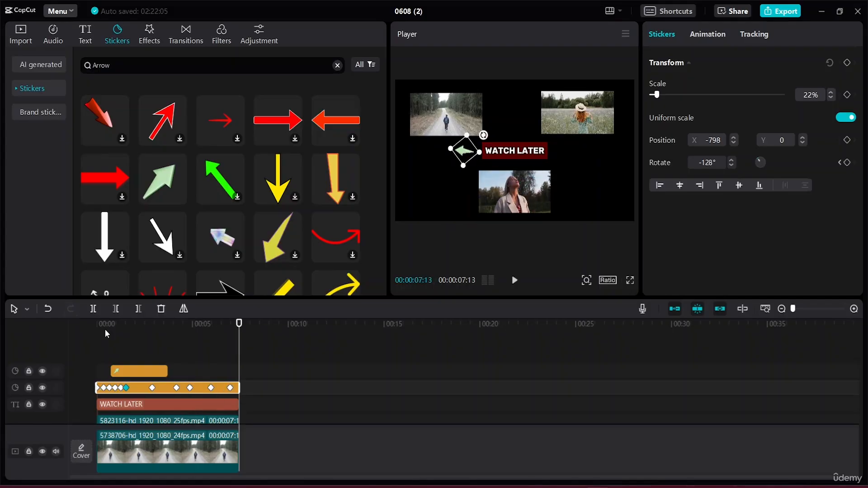
pyautogui.click(291, 376)
pyautogui.click(135, 371)
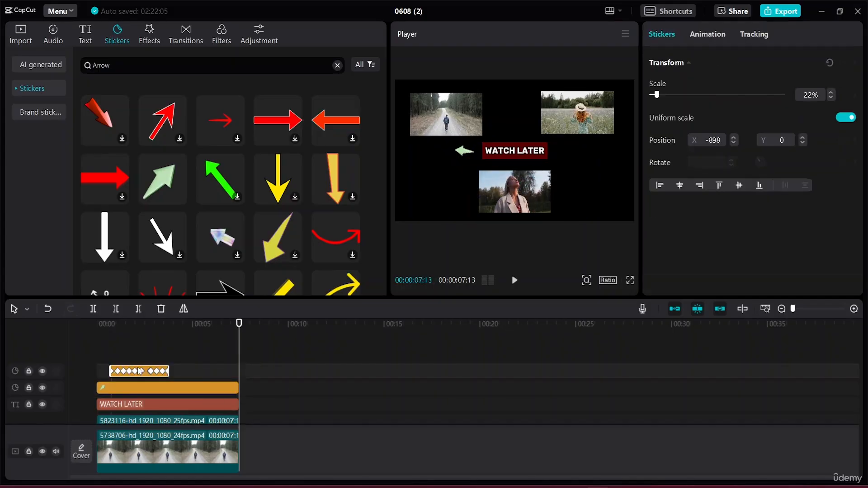
pyautogui.click(161, 309)
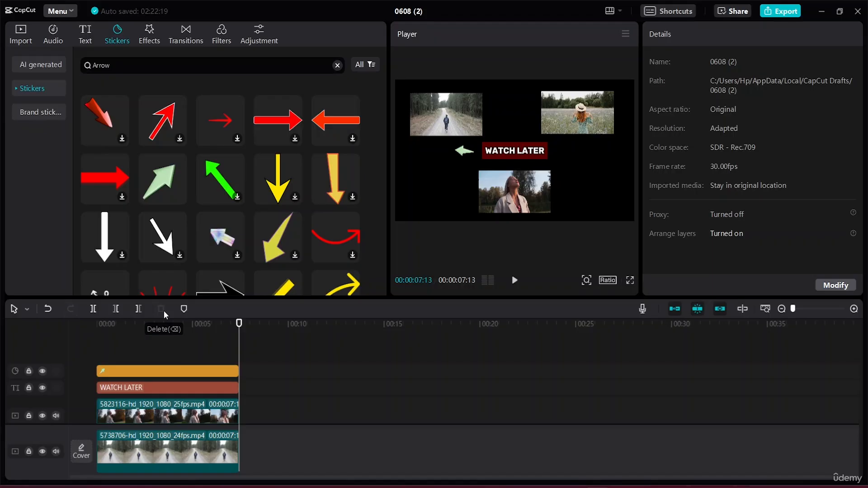
# Move the arrow clip's keyframe just before 00:00:04:26 earlier, to about 00:00:03:25
pyautogui.click(174, 373)
pyautogui.click(176, 371)
pyautogui.moveTo(177, 371); pyautogui.dragTo(170, 371)
pyautogui.click(263, 370)
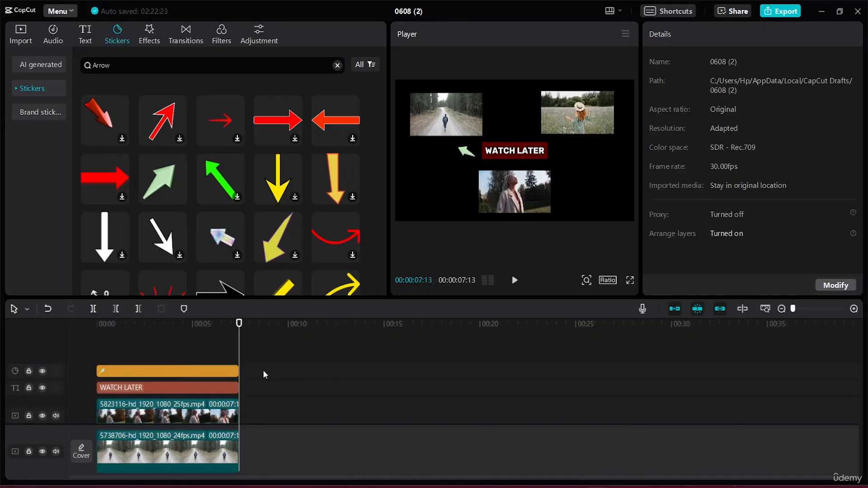
# Copy the arrow clip onto a separate track from the start and place the copy right of the title at X 853, Y 0, rotated -324°
pyautogui.rightClick(223, 371)
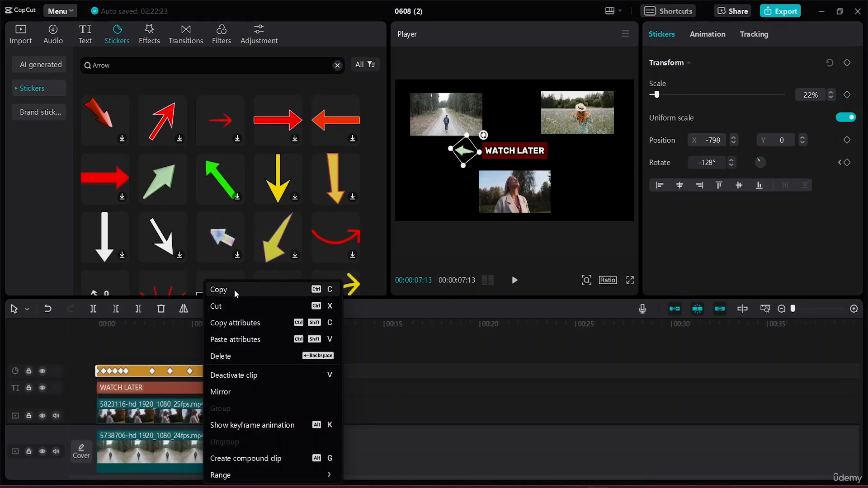
pyautogui.click(276, 344)
pyautogui.click(277, 370)
pyautogui.rightClick(278, 371)
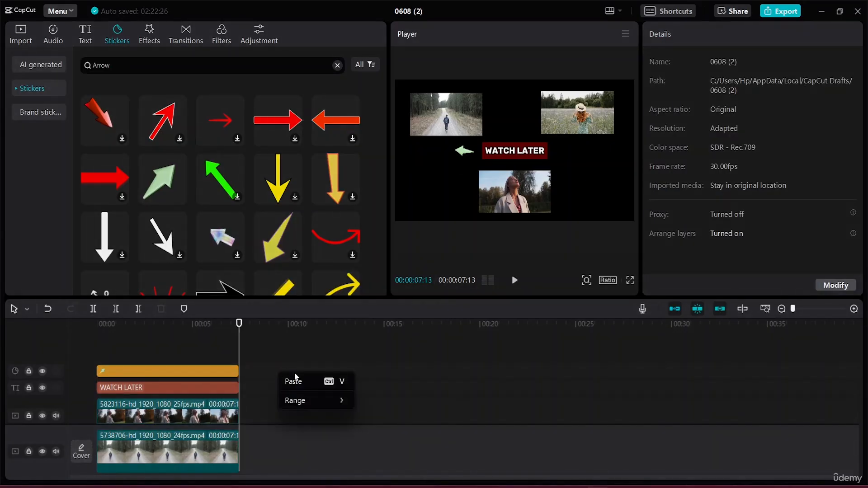
pyautogui.click(292, 380)
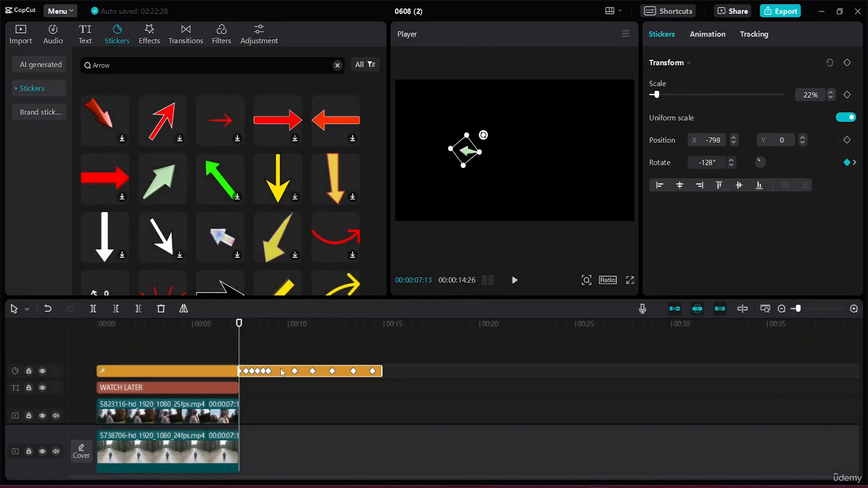
pyautogui.moveTo(280, 370); pyautogui.dragTo(139, 359)
pyautogui.moveTo(464, 154); pyautogui.dragTo(524, 211)
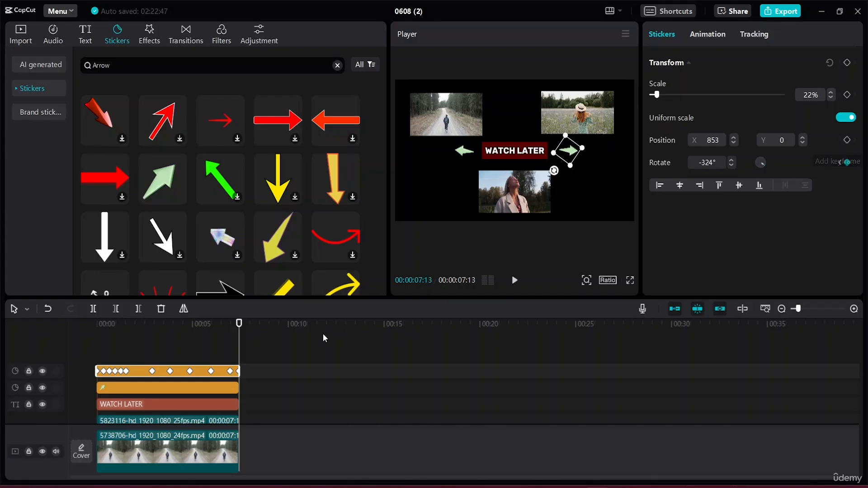
# Delete the copied arrow's keyframes at 00:00:03:25, 00:00:04:26, 00:00:05:29 and 00:00:06:29
pyautogui.click(171, 371)
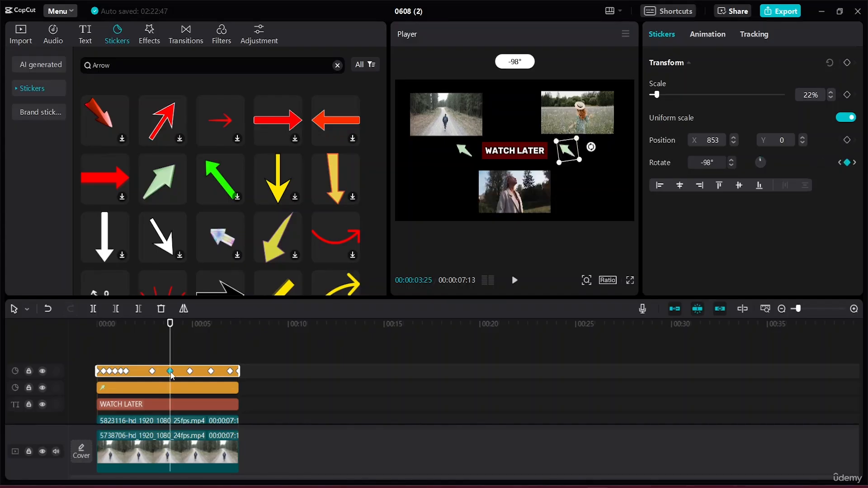
pyautogui.press('Delete')
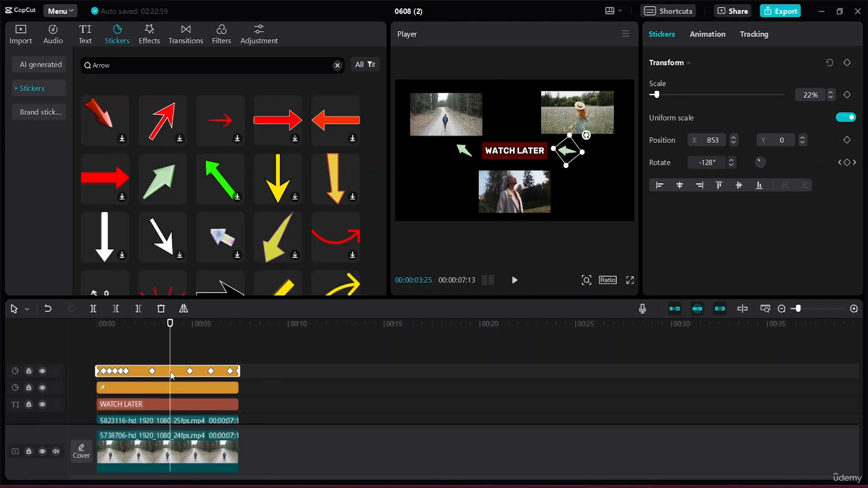
pyautogui.click(189, 372)
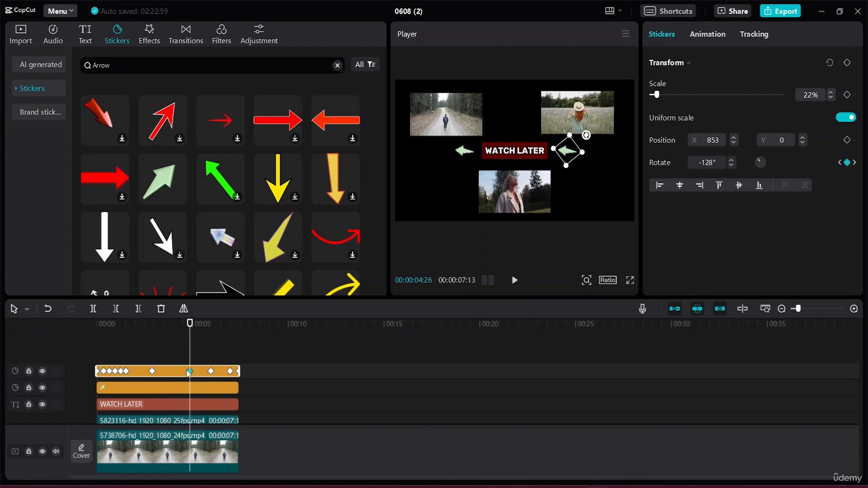
pyautogui.press('Delete')
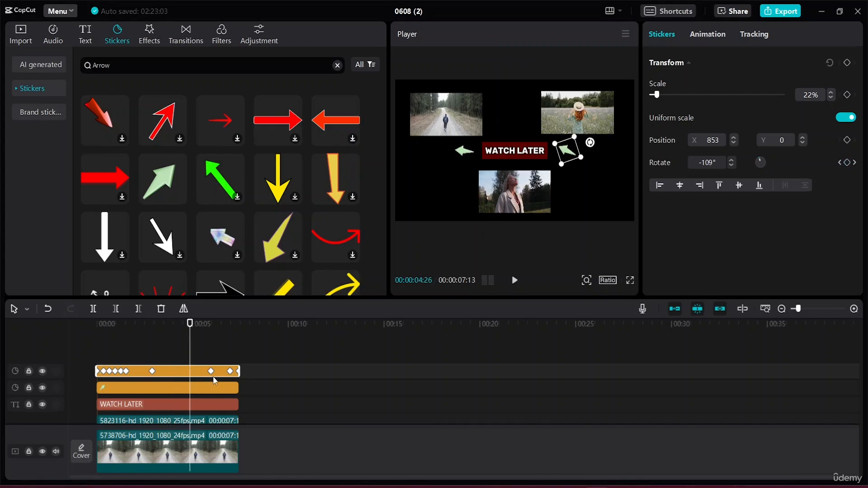
pyautogui.click(211, 371)
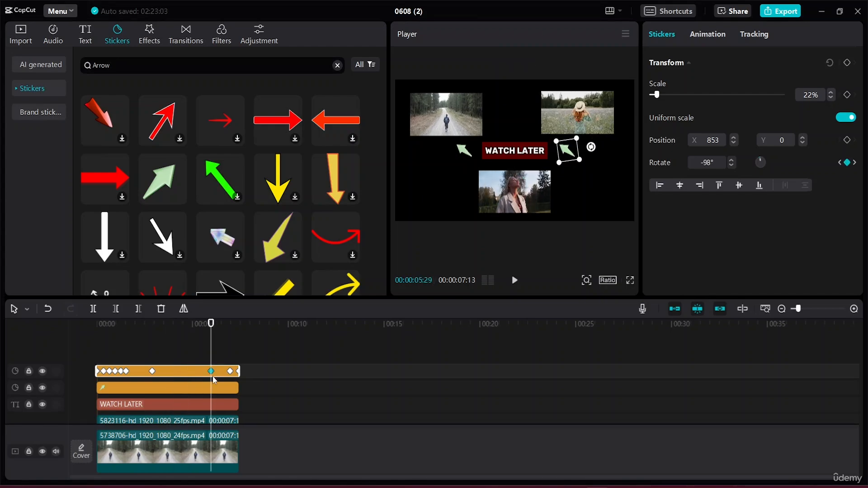
pyautogui.press('Delete')
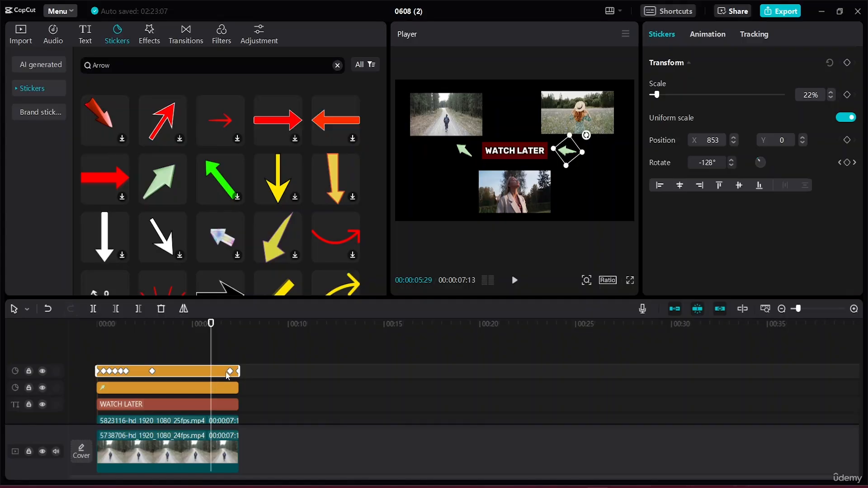
pyautogui.click(230, 371)
pyautogui.press('Delete')
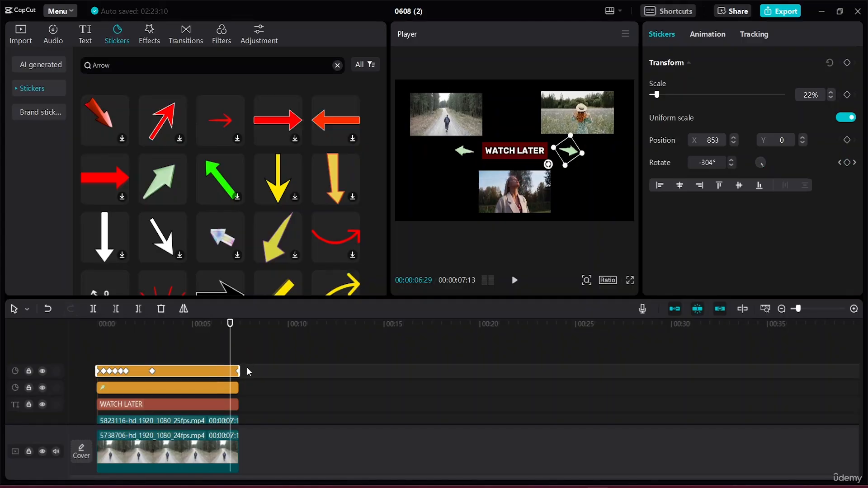
# Delete the copied arrow clip from the right of the title and return the playhead to 00:00:07:13
pyautogui.press('Delete')
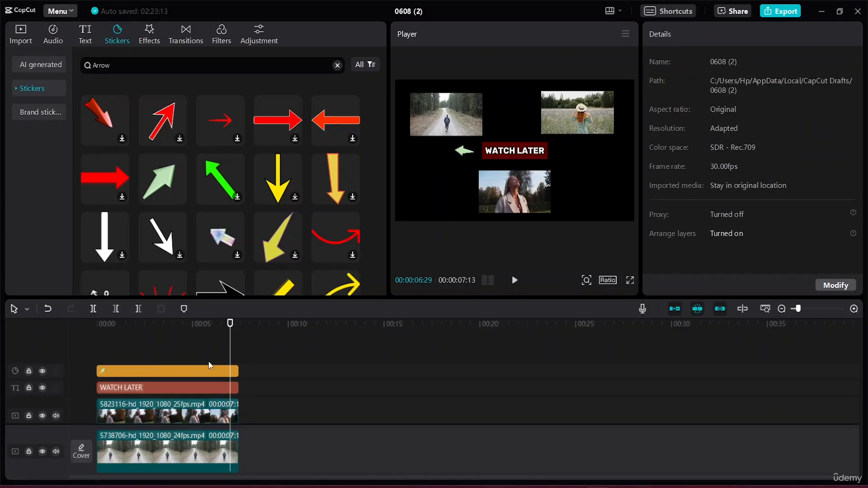
pyautogui.click(148, 378)
pyautogui.click(148, 370)
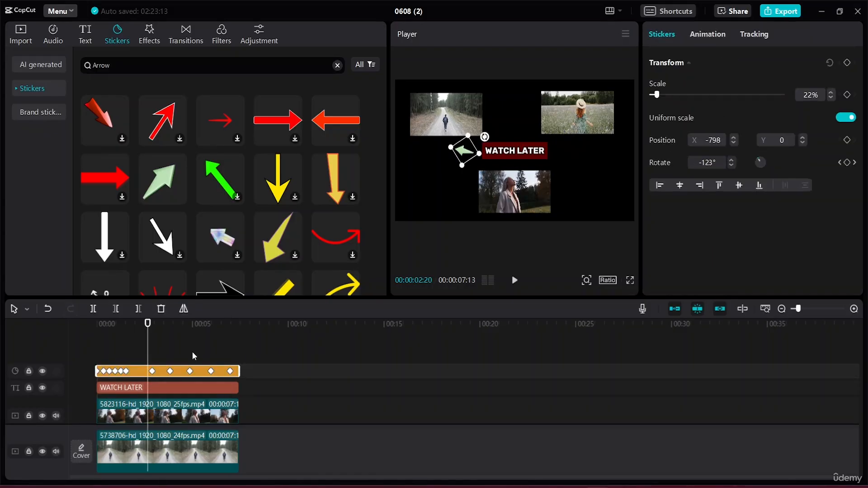
pyautogui.click(280, 375)
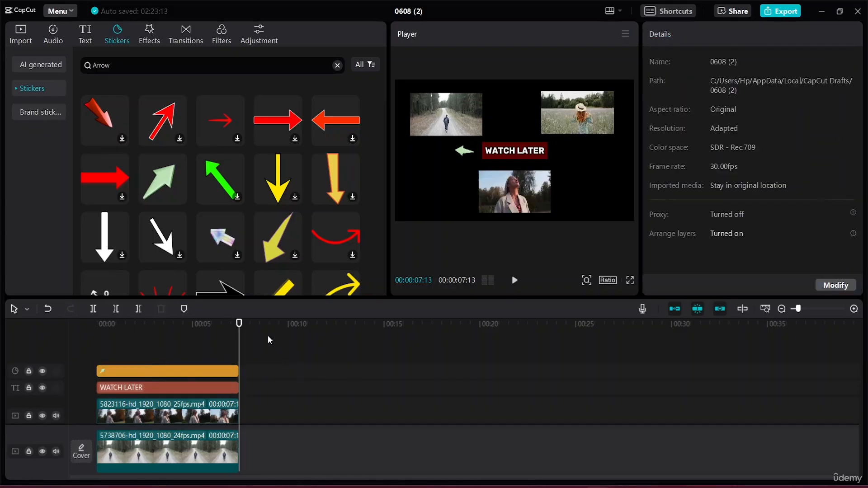
# Add the light green arrow sticker again on its own track, spanning from the start to 00:00:07:13
pyautogui.click(180, 197)
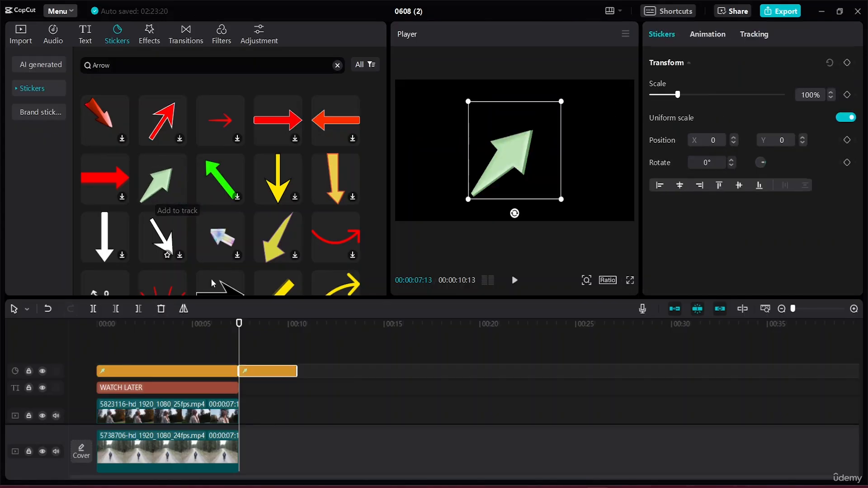
pyautogui.moveTo(277, 374); pyautogui.dragTo(239, 371)
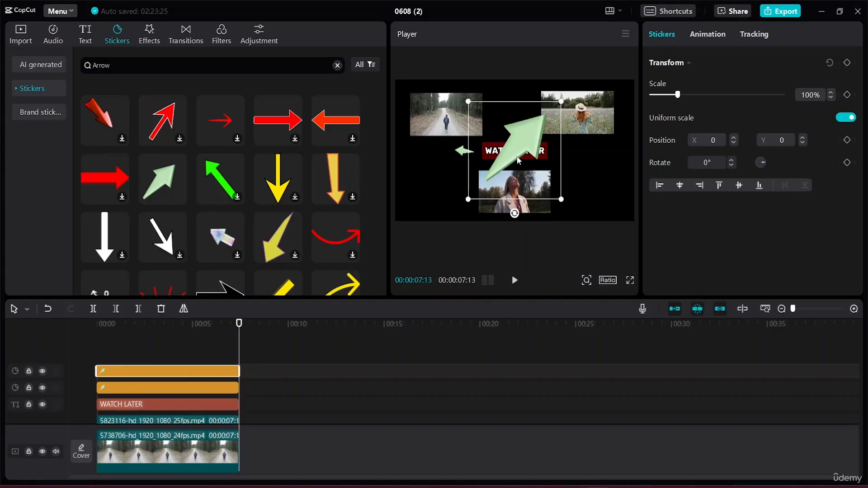
# Scale the new arrow to 22%, rotate it 43° and place it right of the title at X 821, Y 0
pyautogui.moveTo(560, 199); pyautogui.dragTo(556, 161)
pyautogui.click(573, 146)
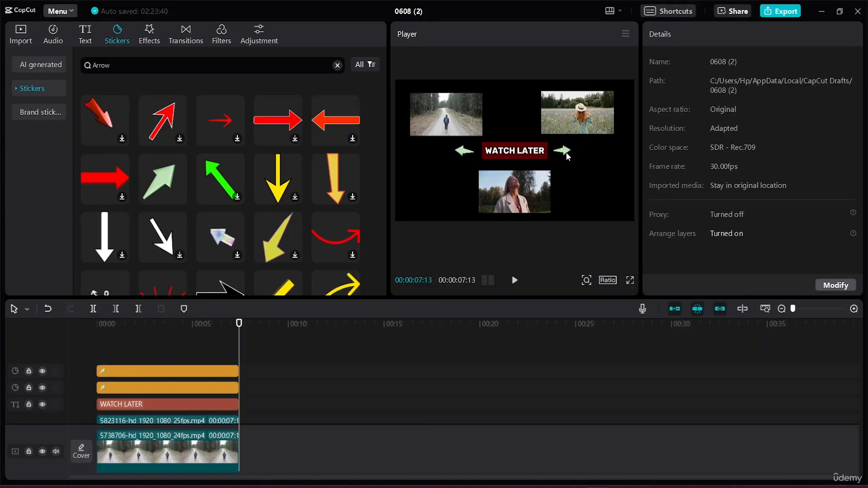
pyautogui.click(567, 154)
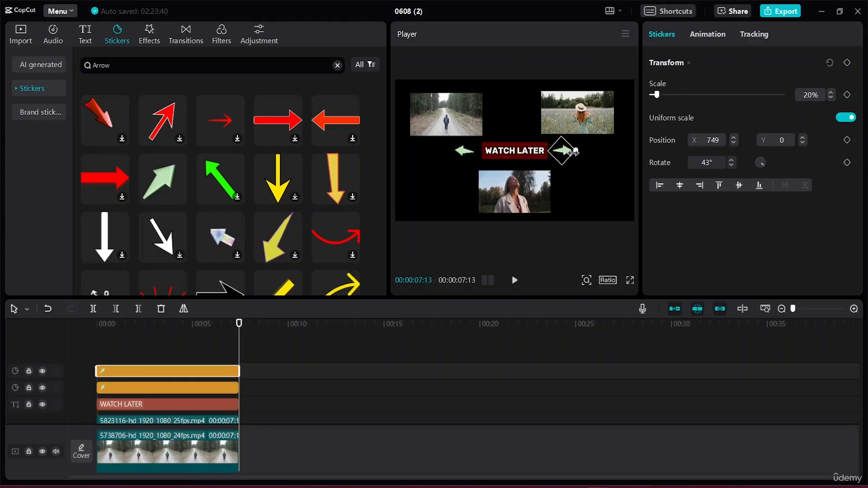
pyautogui.moveTo(576, 153); pyautogui.dragTo(570, 149)
pyautogui.moveTo(239, 324); pyautogui.dragTo(58, 308)
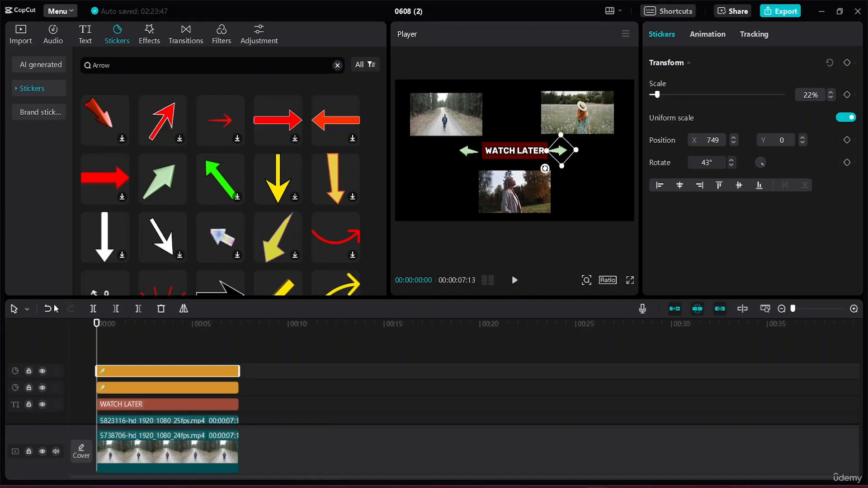
pyautogui.moveTo(564, 156); pyautogui.dragTo(568, 156)
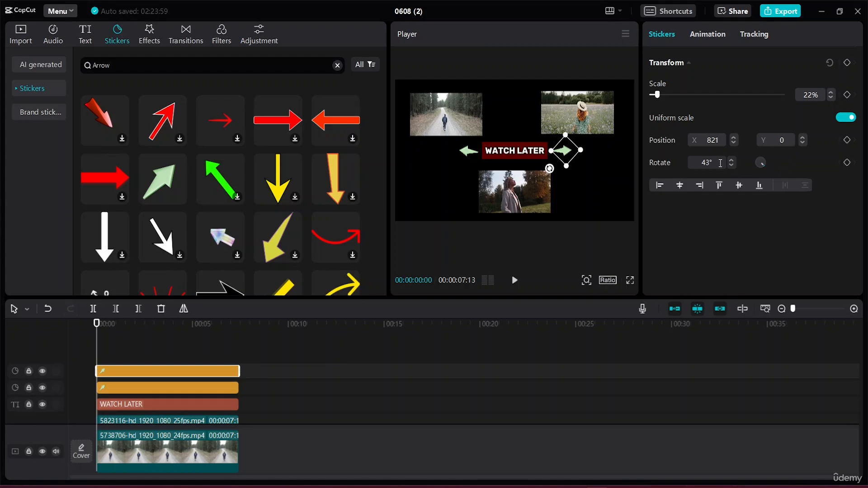
# Add a rotation keyframe to the right-hand arrow at 00:00:00:00 and rotate it to 12°
pyautogui.click(847, 161)
pyautogui.moveTo(549, 169)
pyautogui.mouseDown()
pyautogui.moveTo(571, 173)
pyautogui.moveTo(563, 170)
pyautogui.mouseUp()
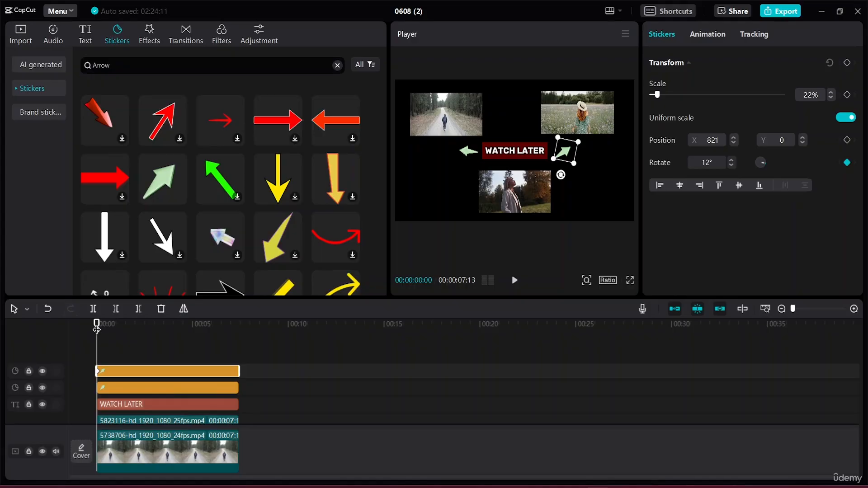
pyautogui.moveTo(99, 338); pyautogui.dragTo(240, 361)
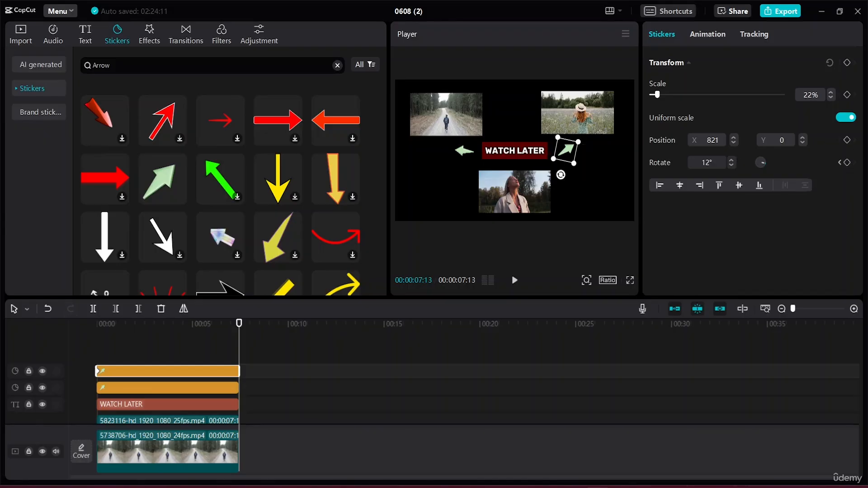
# Rotate the right-hand arrow to 44° at 00:00:07:13 and play the composition from the start
pyautogui.moveTo(561, 175); pyautogui.dragTo(553, 170)
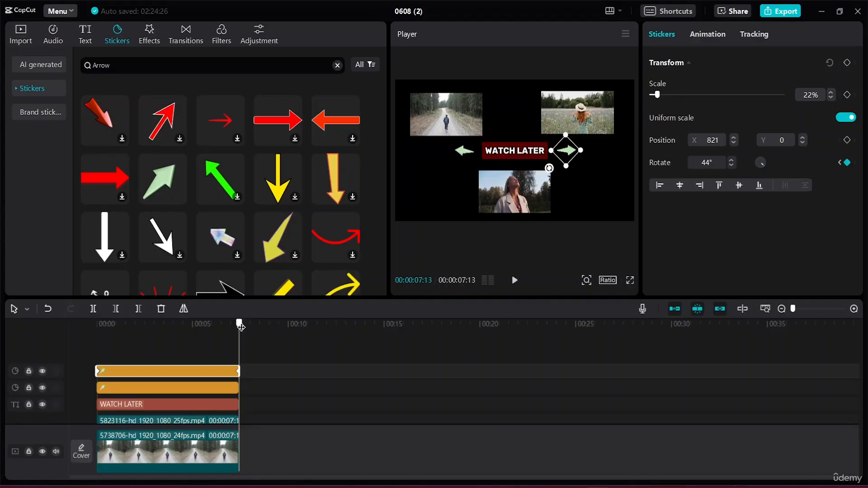
pyautogui.moveTo(240, 324); pyautogui.dragTo(70, 315)
pyautogui.press('space')
# Extend the end of the right-hand arrow clip to 00:00:10:08 to make its end keyframe reachable
pyautogui.click(263, 364)
pyautogui.click(225, 371)
pyautogui.click(241, 374)
pyautogui.moveTo(238, 369); pyautogui.dragTo(295, 369)
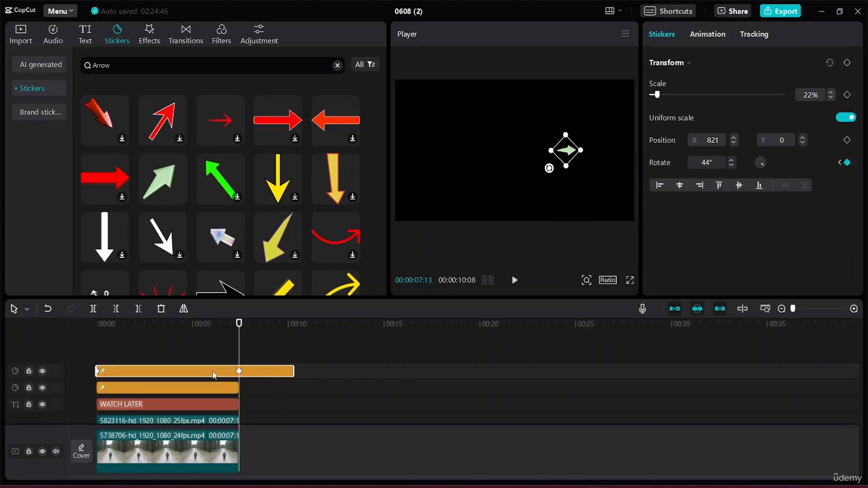
# Reposition and resize the right-hand arrow clip to run from 00:00:00:00 to 00:00:14:05 with both rotation keyframes inside it
pyautogui.moveTo(215, 374); pyautogui.dragTo(350, 370)
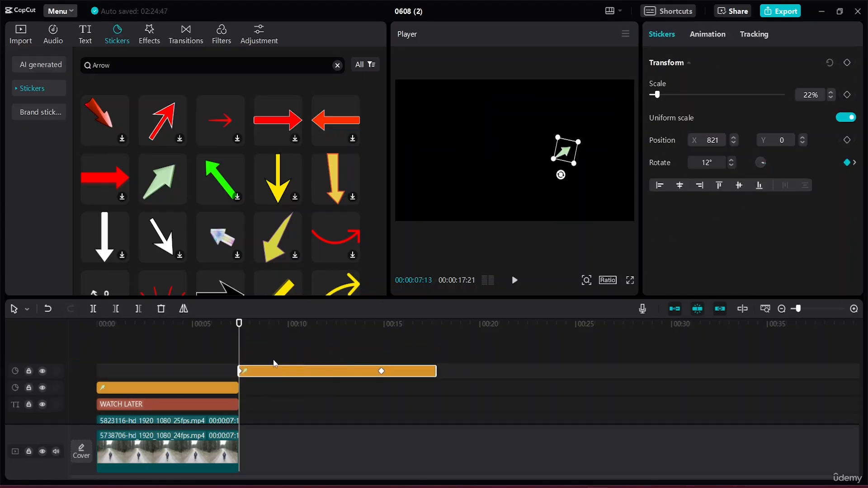
pyautogui.moveTo(240, 368); pyautogui.dragTo(199, 368)
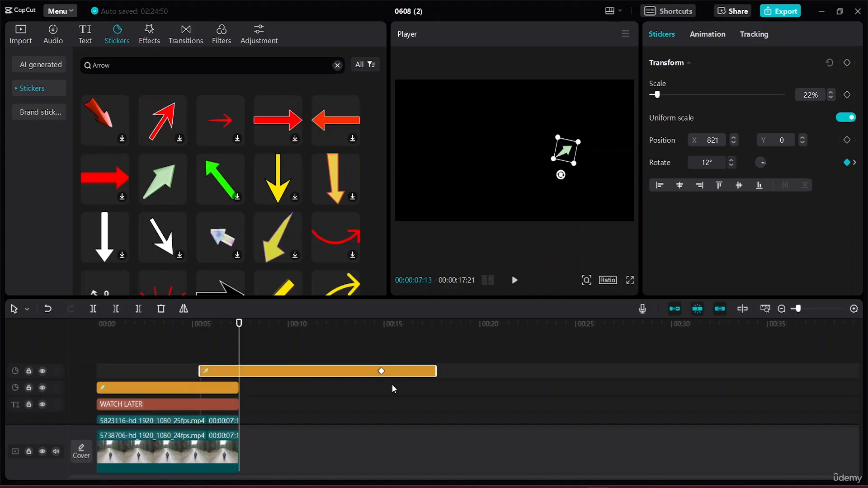
pyautogui.click(382, 371)
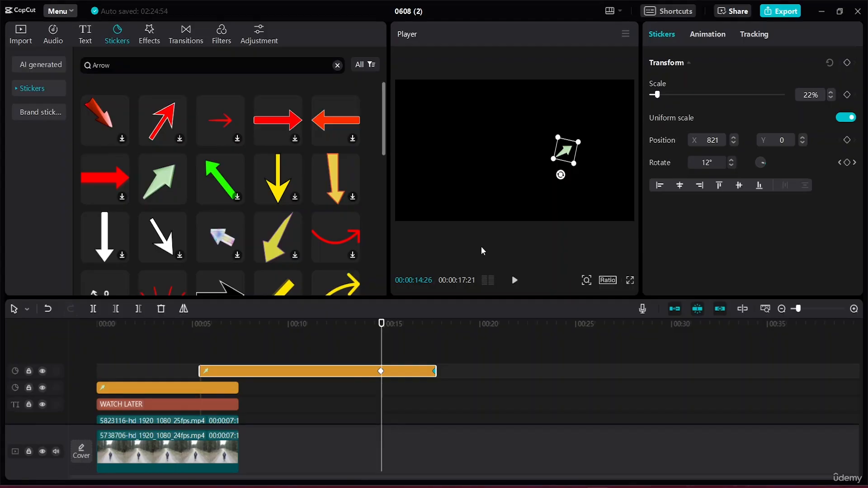
pyautogui.moveTo(381, 371); pyautogui.dragTo(199, 366)
pyautogui.moveTo(425, 373); pyautogui.dragTo(369, 372)
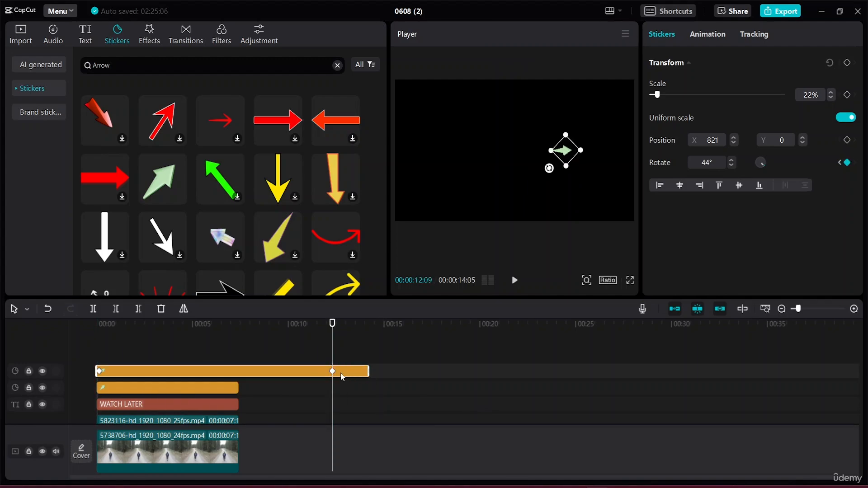
# Move the right-hand arrow's end rotation keyframe to about 00:00:07:03 and trim the clip's end to 00:00:07:13
pyautogui.click(331, 372)
pyautogui.moveTo(253, 372); pyautogui.dragTo(233, 371)
pyautogui.moveTo(368, 371); pyautogui.dragTo(239, 358)
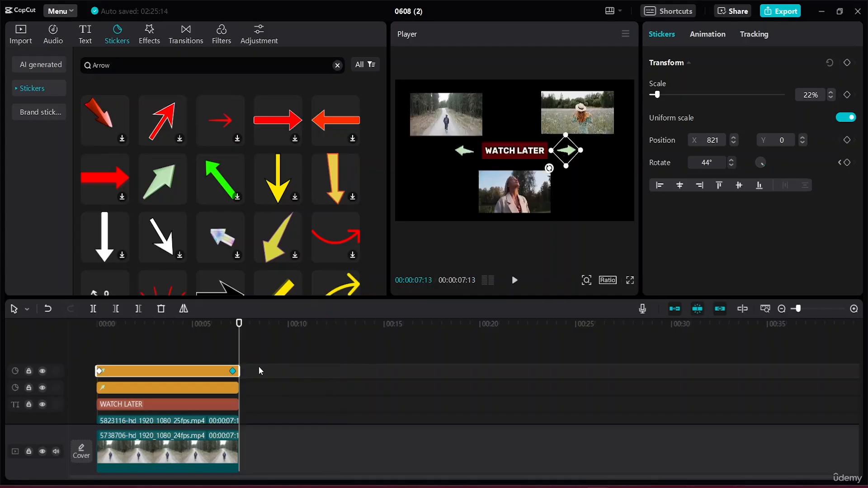
# Deselect the arrow clip and play the composition from 00:00:00:00 to check both arrows' rotation
pyautogui.click(260, 367)
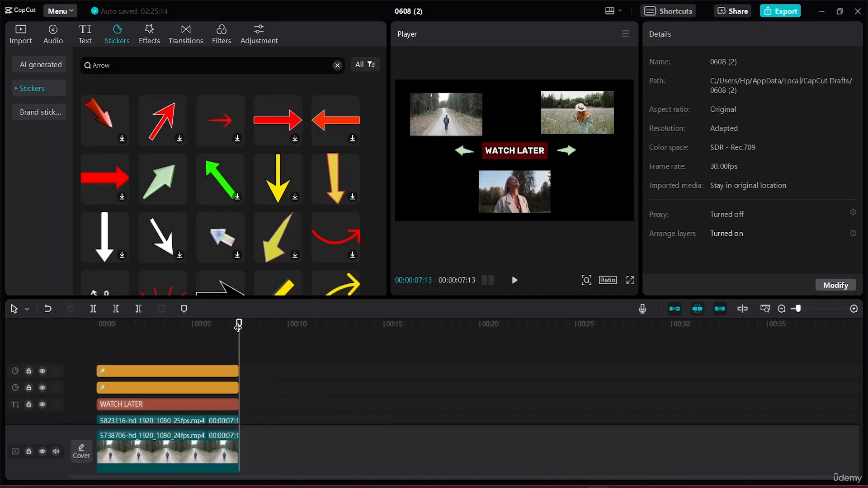
pyautogui.moveTo(238, 324); pyautogui.dragTo(2, 341)
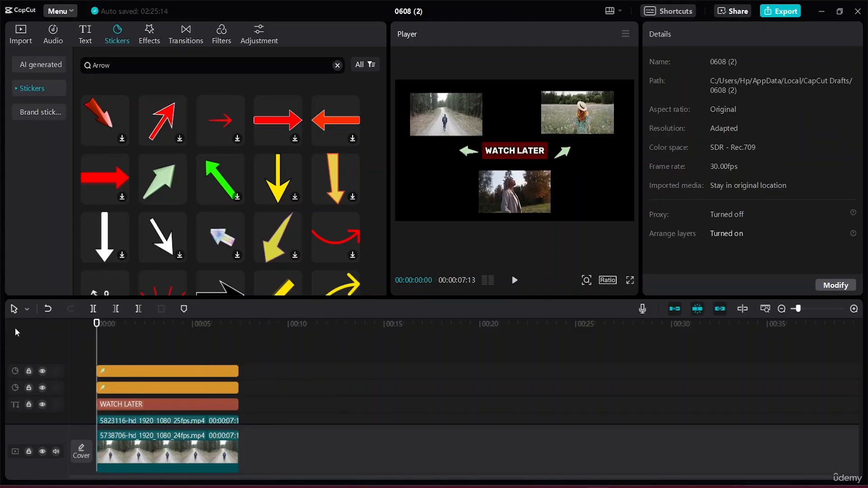
pyautogui.press('space')
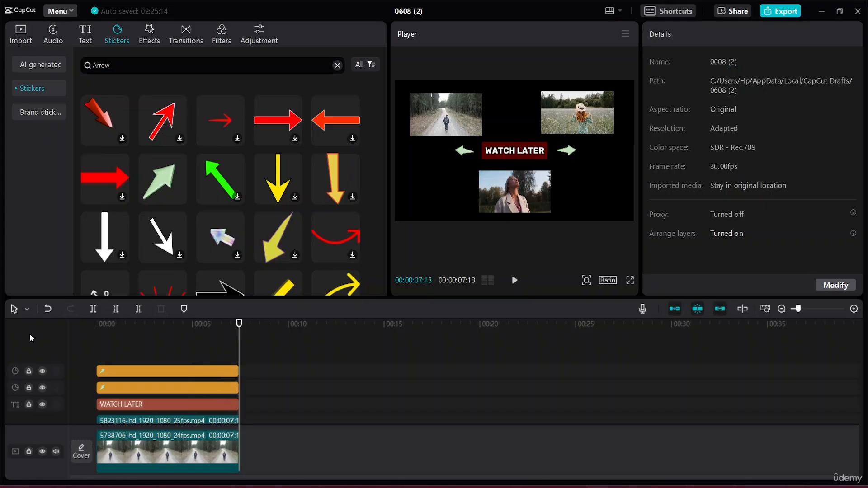
# Apply the Bounce In and Bounce Out animations to the right-hand arrow, each lasting 0.5s
pyautogui.click(150, 367)
pyautogui.click(709, 35)
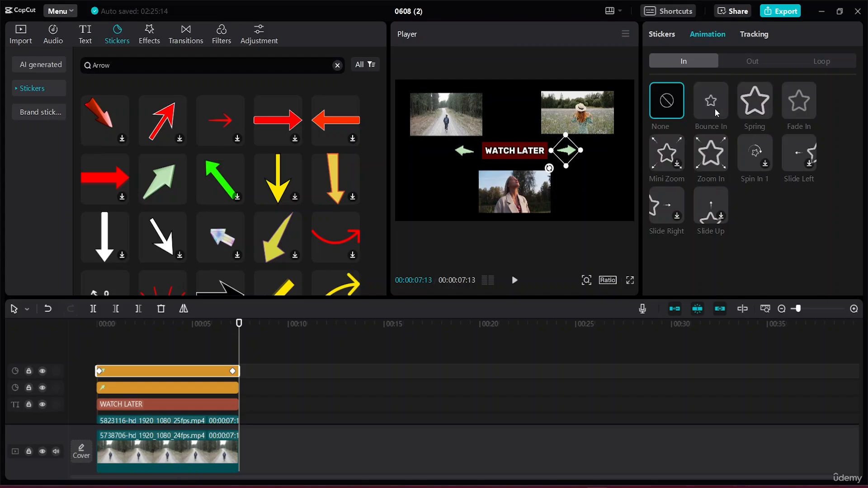
pyautogui.click(715, 106)
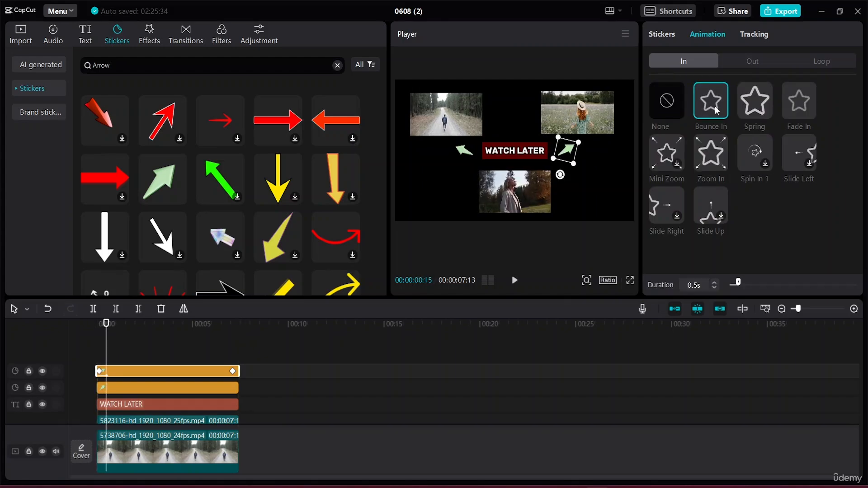
pyautogui.click(770, 61)
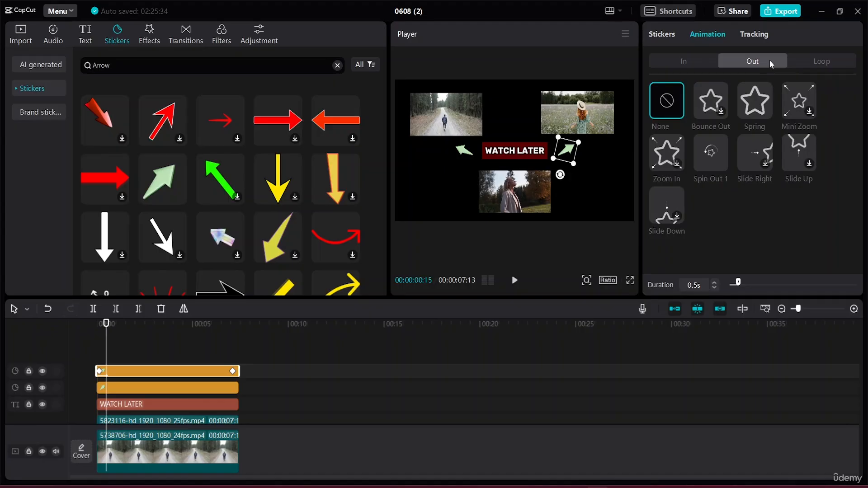
pyautogui.click(710, 105)
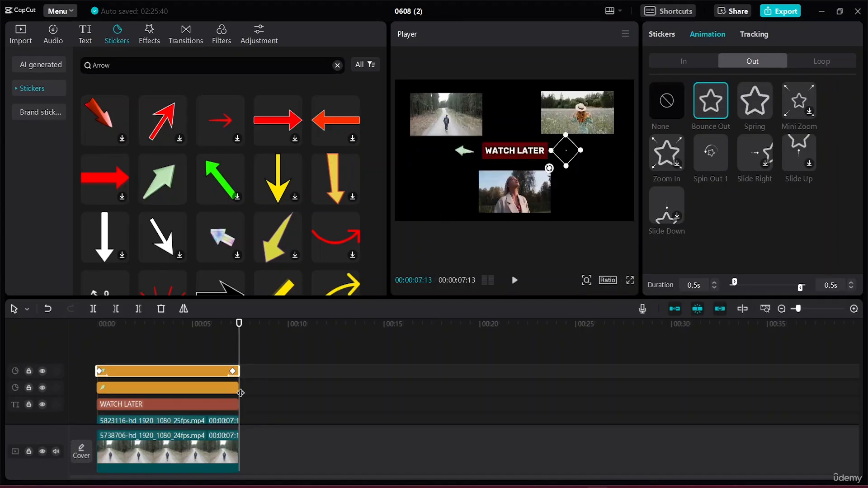
# Apply the 0.5s Bounce In and Bounce Out animations to the left-hand arrow and play the composition from the start
pyautogui.click(181, 388)
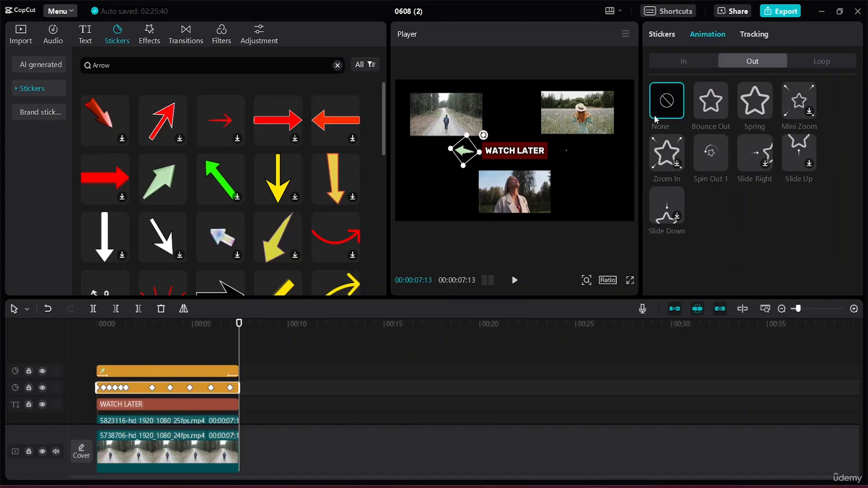
pyautogui.click(672, 64)
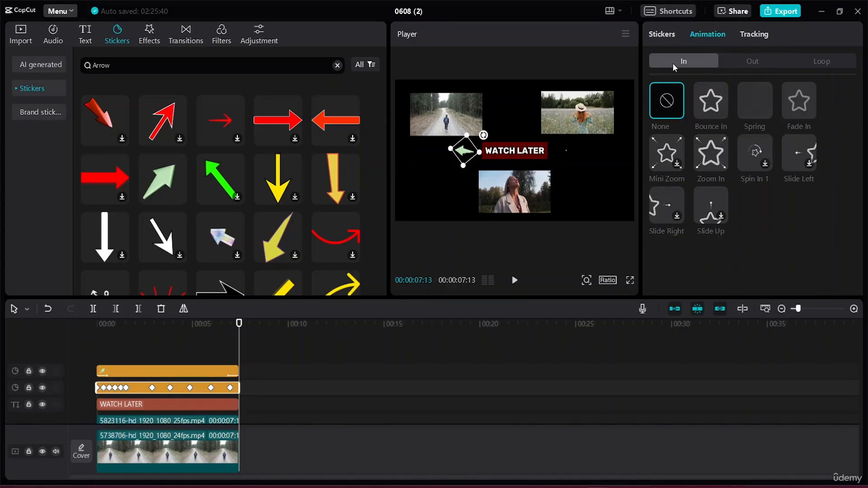
pyautogui.click(717, 107)
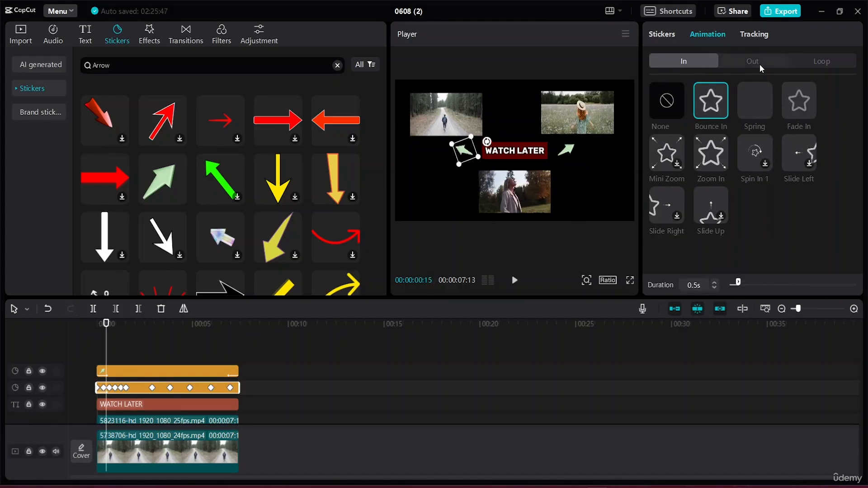
pyautogui.click(759, 64)
pyautogui.click(713, 102)
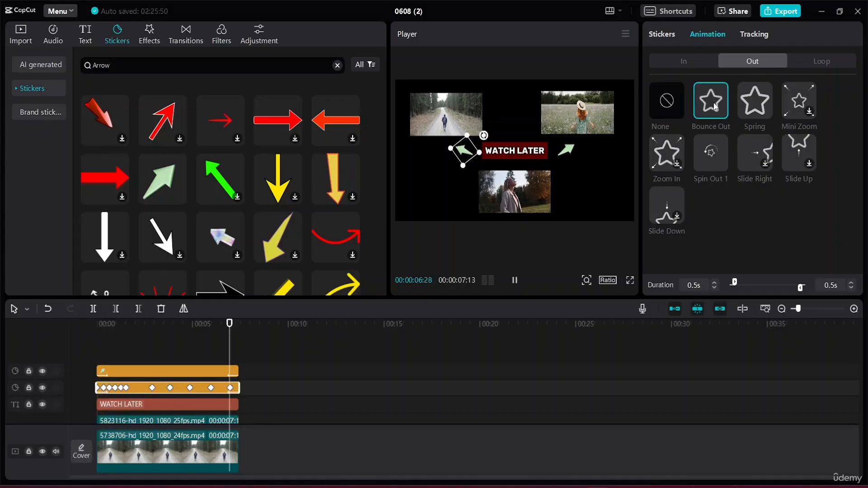
pyautogui.click(716, 109)
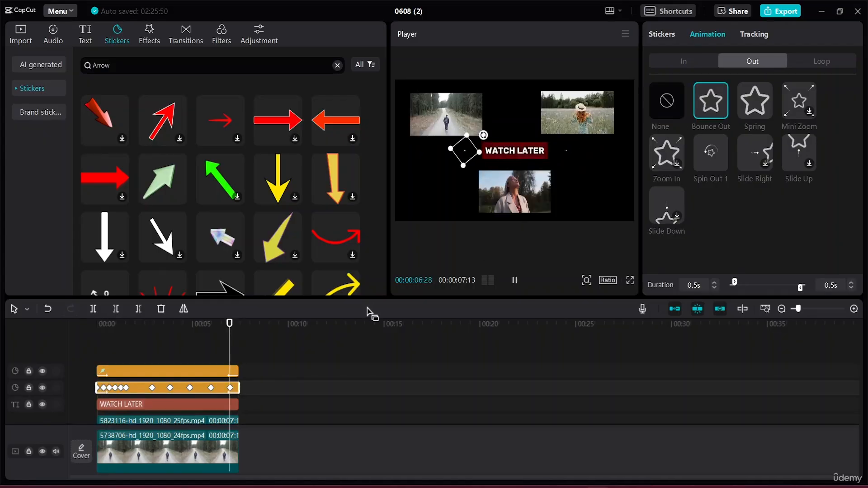
pyautogui.moveTo(239, 324); pyautogui.dragTo(67, 320)
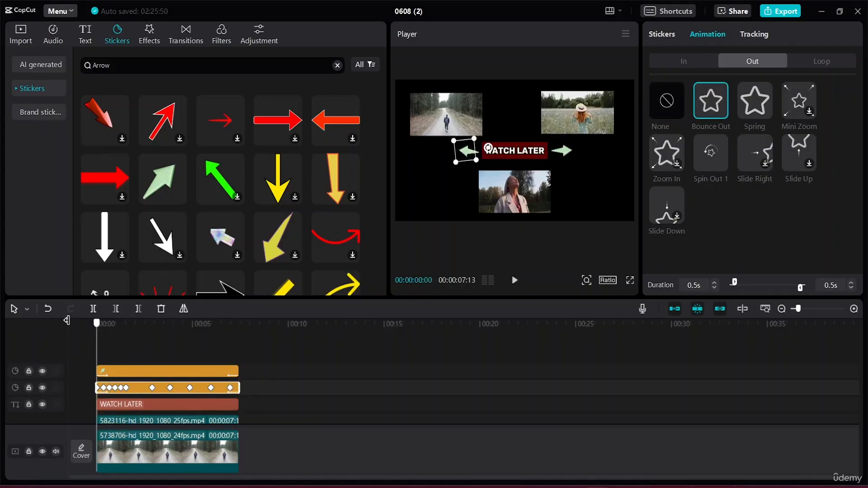
pyautogui.press('space')
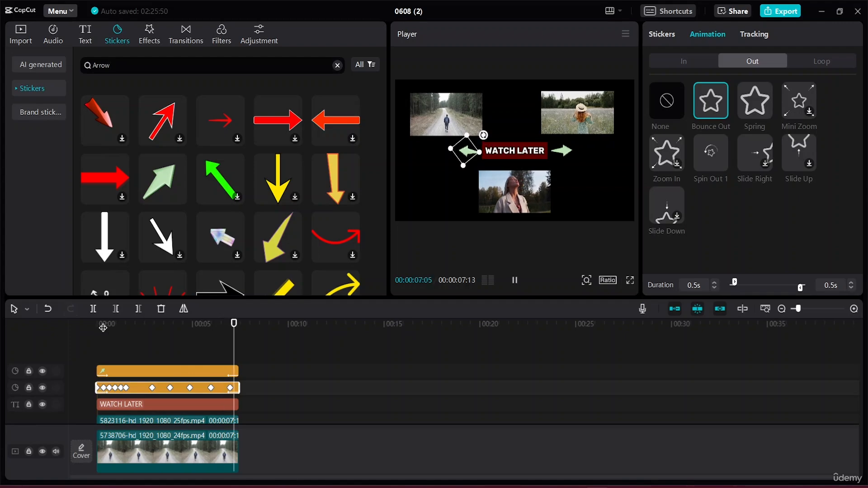
# Add the green neon triple-arrow sticker on its own track at the start, scaled down and placed left of the lower video
pyautogui.scroll(-3, 180, 157)
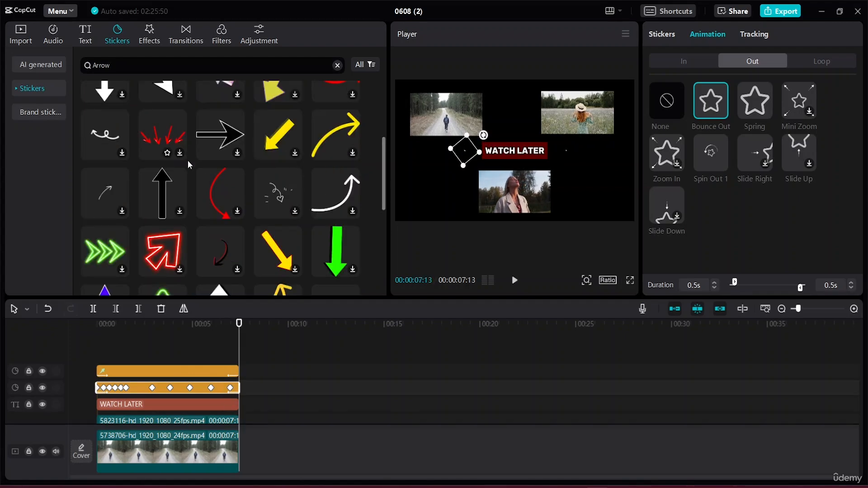
pyautogui.click(102, 252)
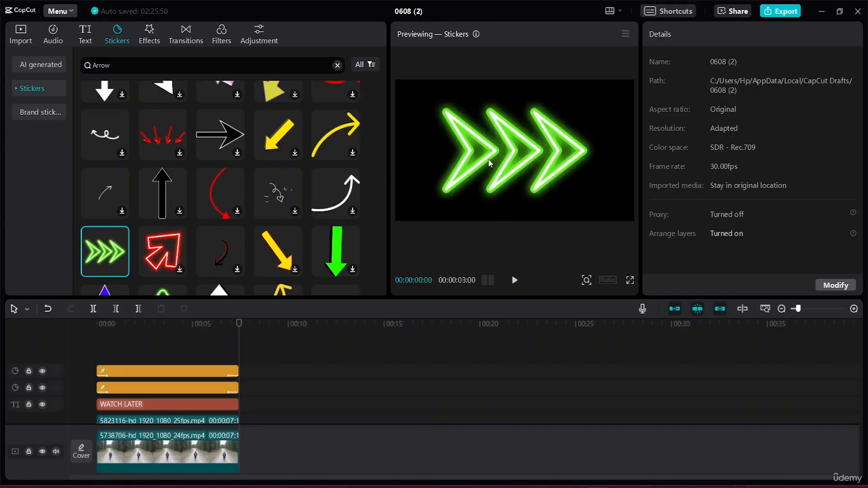
pyautogui.click(123, 271)
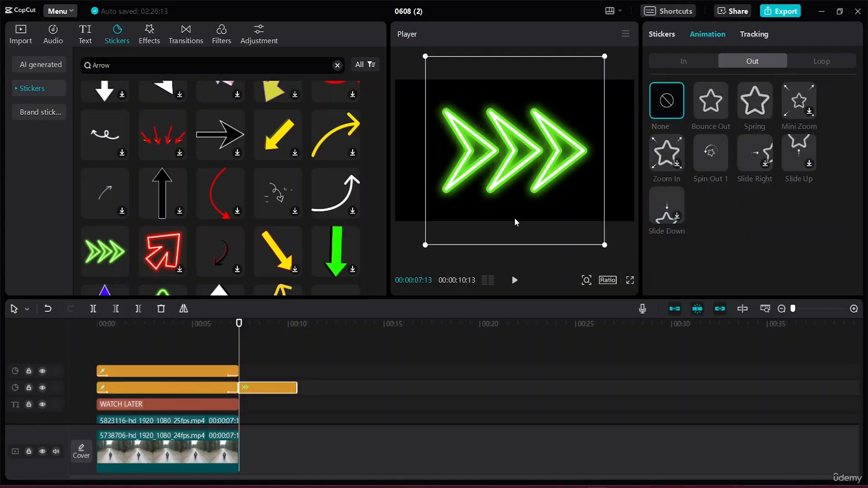
pyautogui.moveTo(601, 245); pyautogui.dragTo(527, 174)
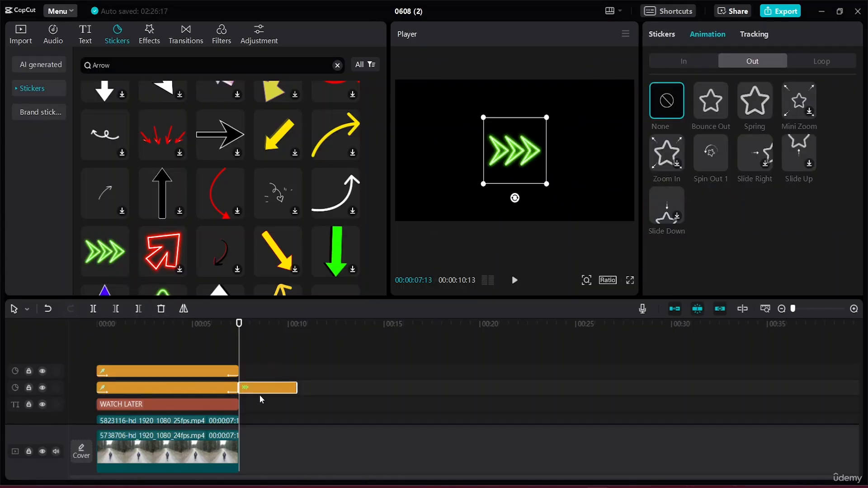
pyautogui.moveTo(260, 391); pyautogui.dragTo(118, 359)
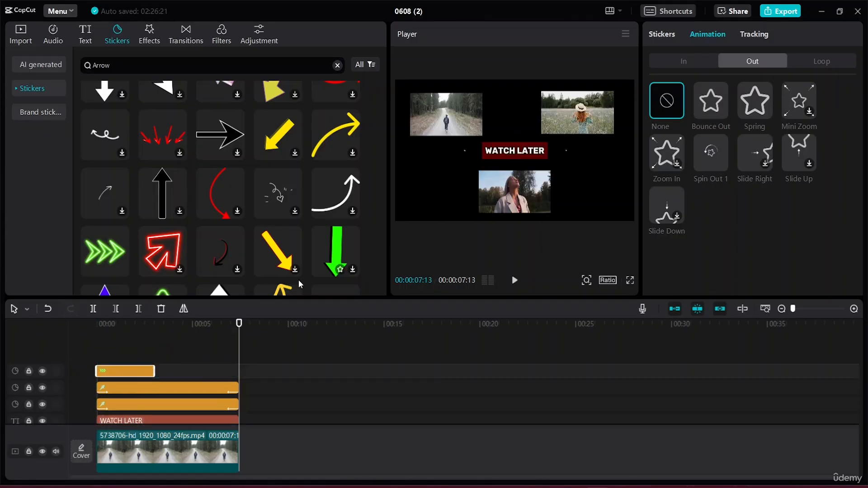
pyautogui.moveTo(238, 323); pyautogui.dragTo(119, 324)
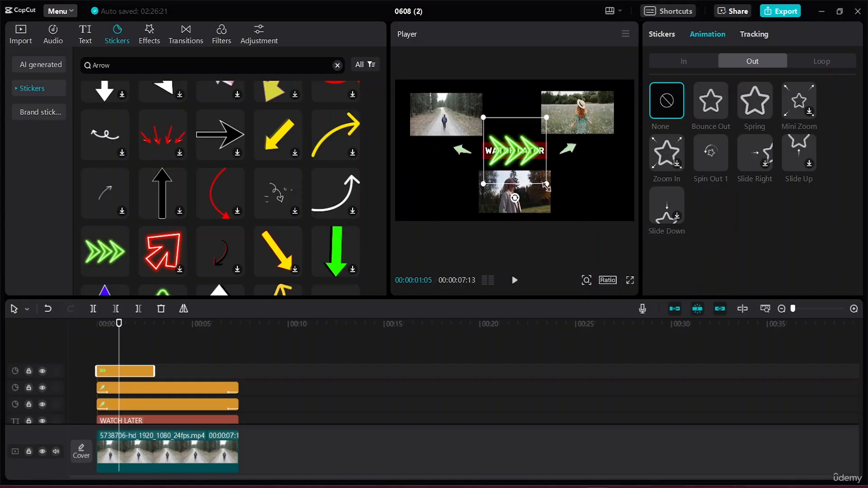
pyautogui.moveTo(546, 184); pyautogui.dragTo(451, 201)
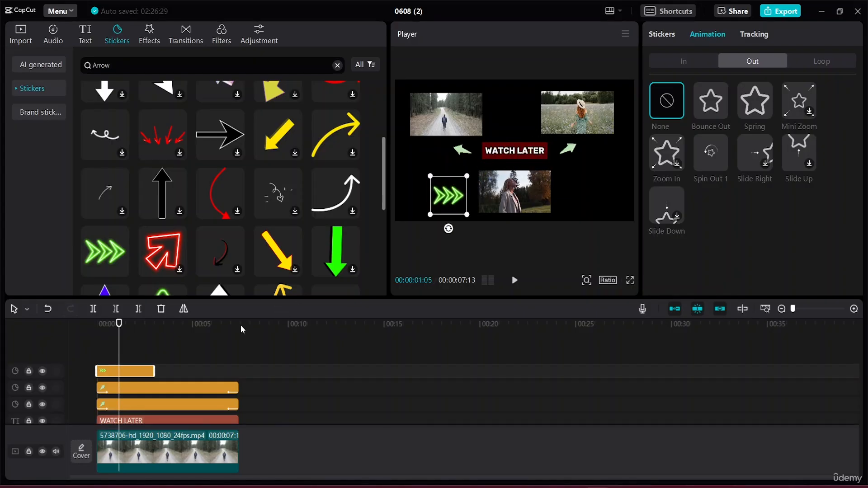
# Duplicate the neon arrow sticker onto a second track and trim both clips to run from about 00:00:00:15 to 00:00:07:03
pyautogui.moveTo(154, 371); pyautogui.dragTo(148, 371)
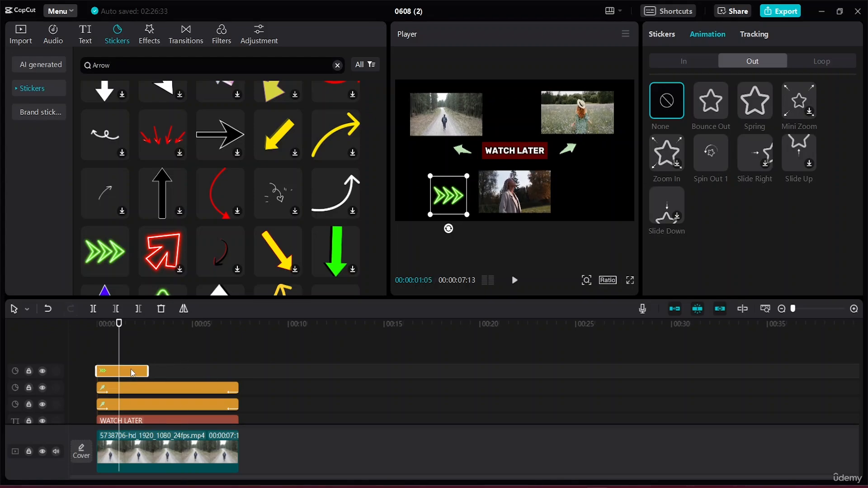
pyautogui.moveTo(131, 370); pyautogui.dragTo(234, 371)
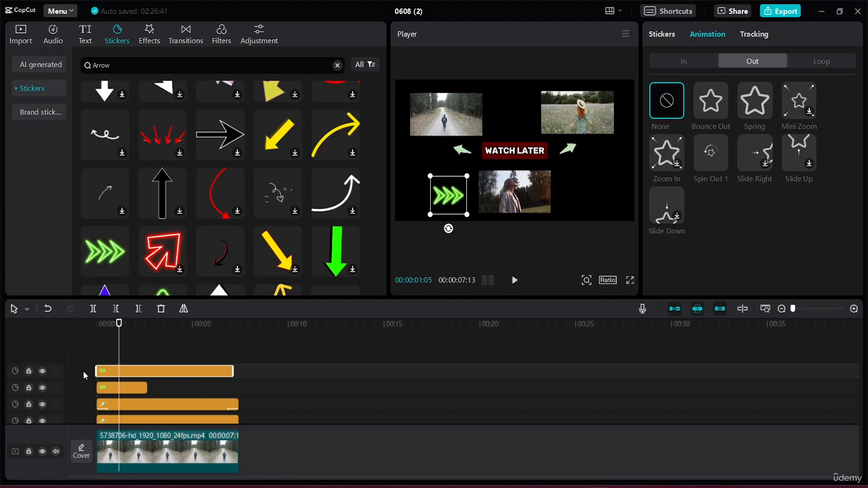
pyautogui.moveTo(96, 370); pyautogui.dragTo(107, 370)
pyautogui.moveTo(133, 396); pyautogui.dragTo(233, 388)
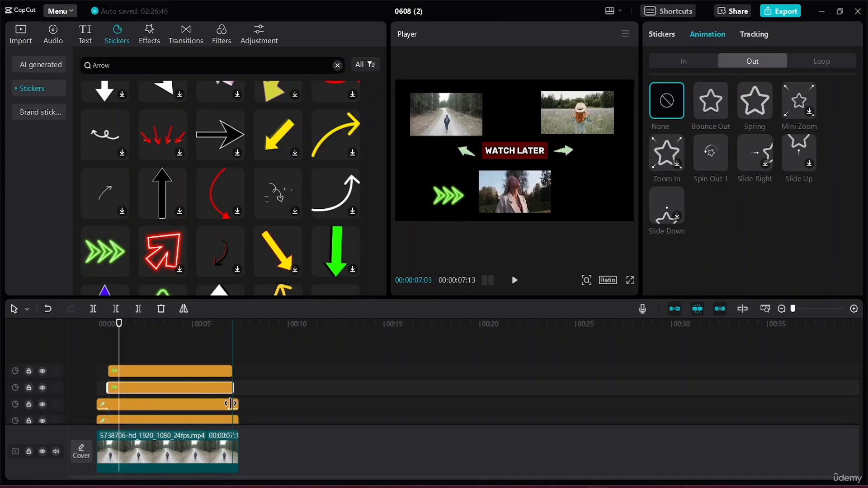
pyautogui.click(245, 389)
pyautogui.click(205, 371)
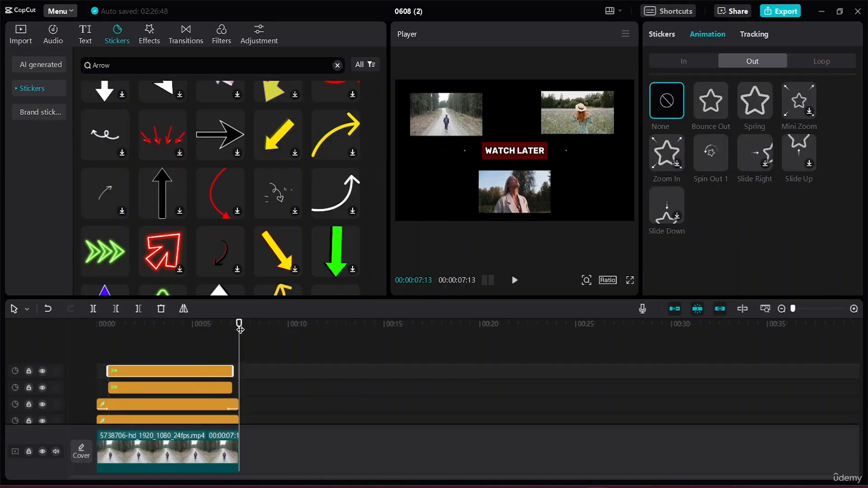
# Play the composition from the start and select the lower of the two neon arrow clips
pyautogui.moveTo(238, 323); pyautogui.dragTo(96, 298)
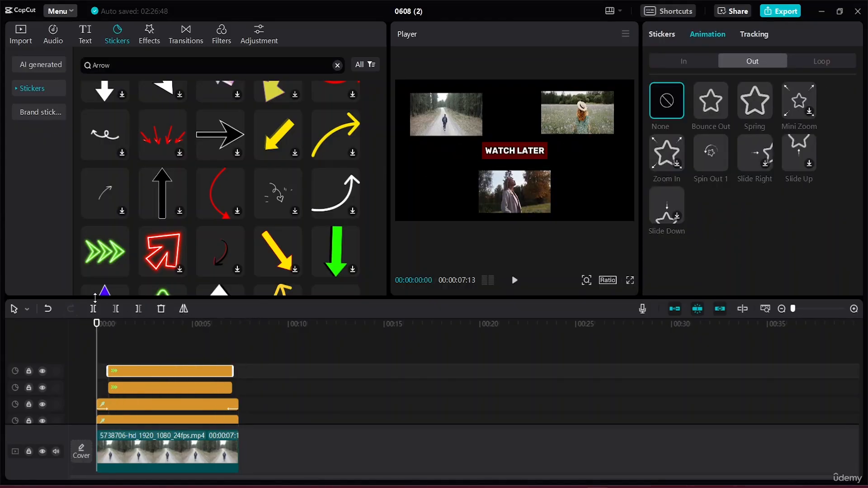
pyautogui.press('space')
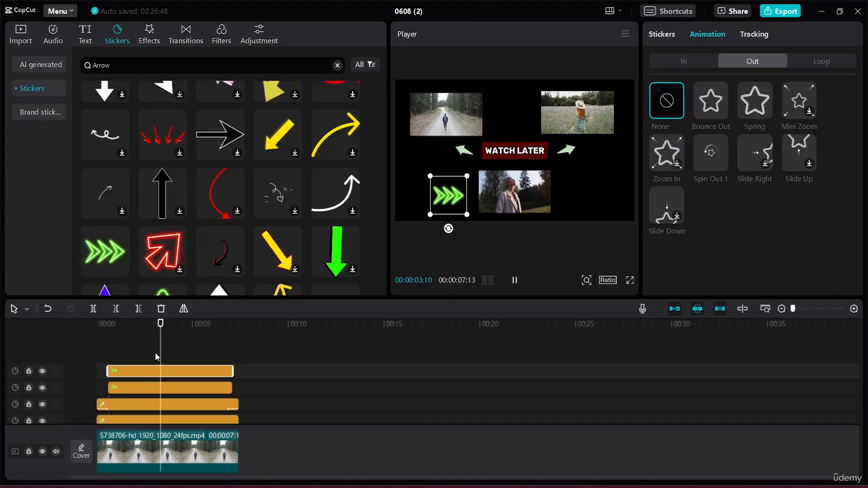
pyautogui.click(212, 388)
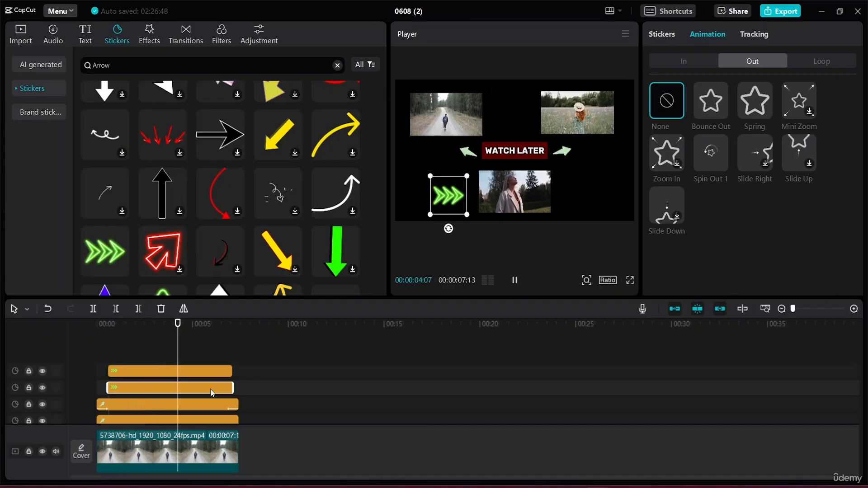
# Move the lower neon arrow clip's sticker to the right of the lower video, level with the other neon arrow
pyautogui.click(446, 200)
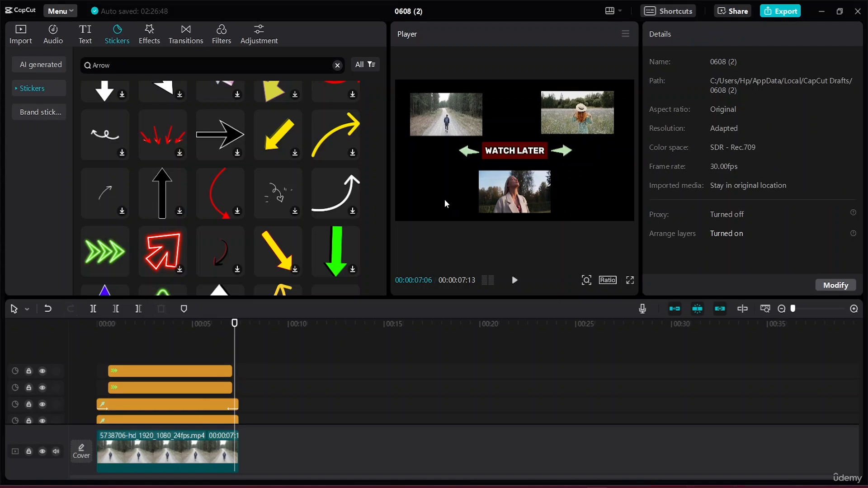
pyautogui.click(208, 372)
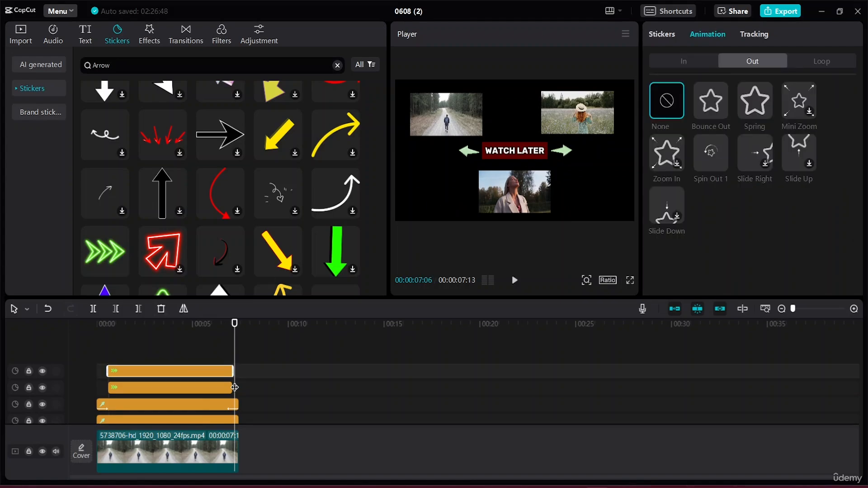
pyautogui.click(206, 392)
pyautogui.moveTo(235, 329); pyautogui.dragTo(180, 333)
pyautogui.moveTo(443, 195); pyautogui.dragTo(574, 195)
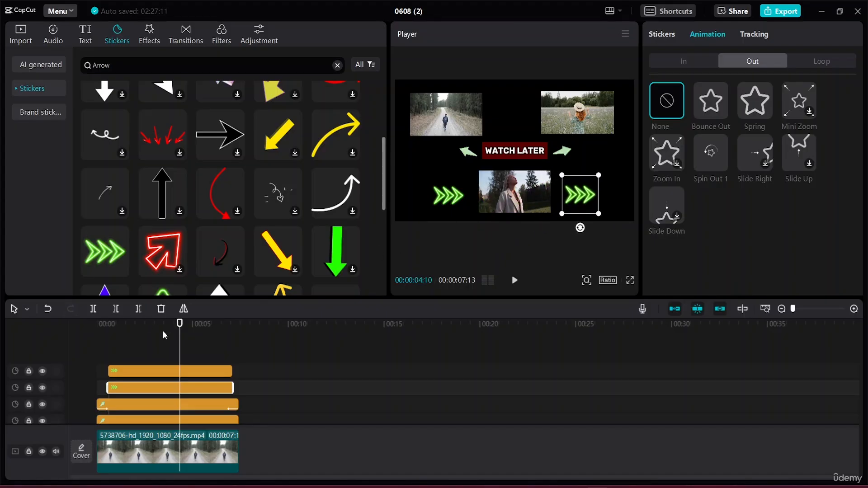
# Try the Jiggle, Wiper, Rotate and Flip II loop animations on the left-hand neon arrow, then settle on Flash
pyautogui.moveTo(179, 324); pyautogui.dragTo(80, 311)
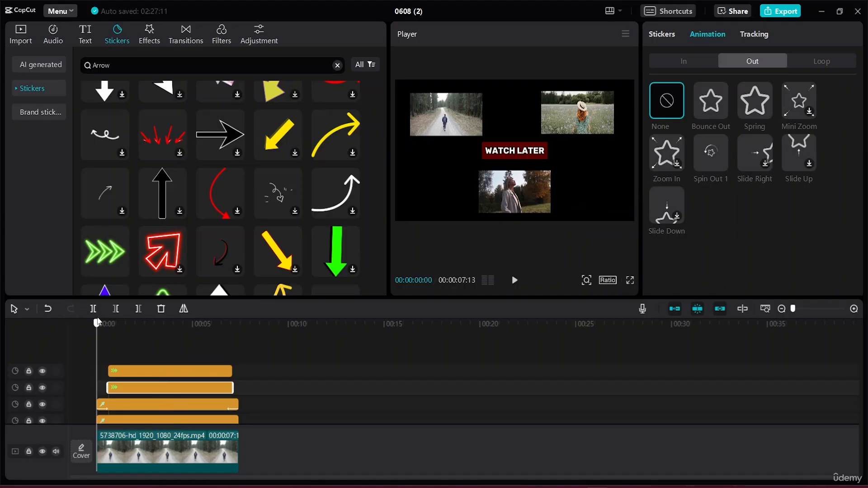
pyautogui.click(142, 370)
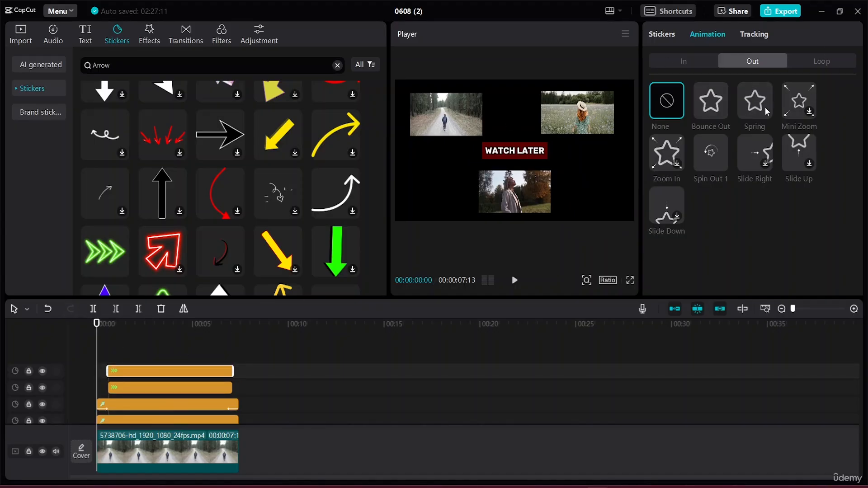
pyautogui.click(824, 65)
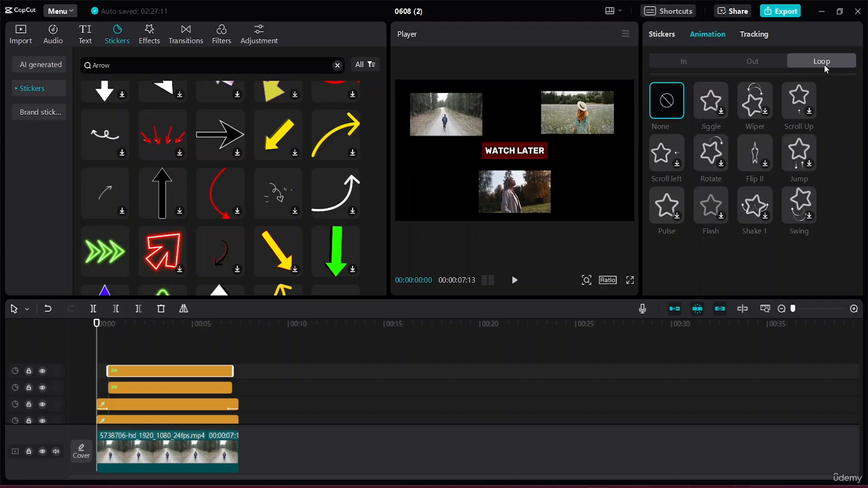
pyautogui.click(719, 103)
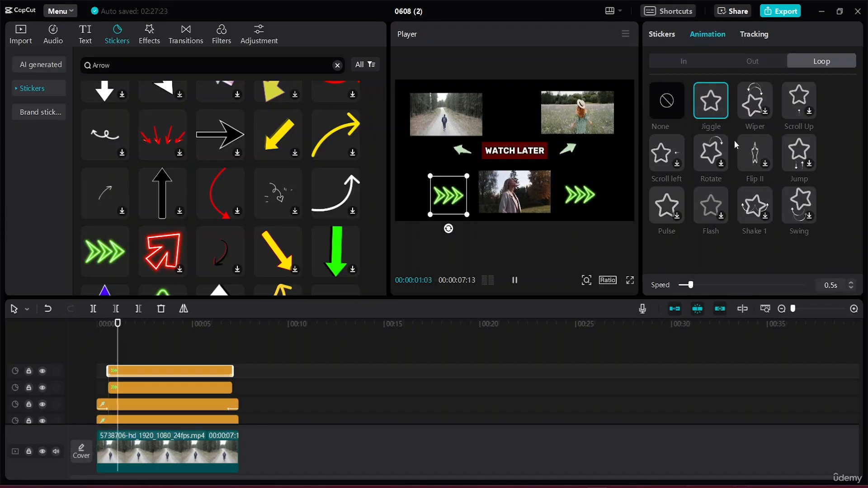
pyautogui.click(711, 105)
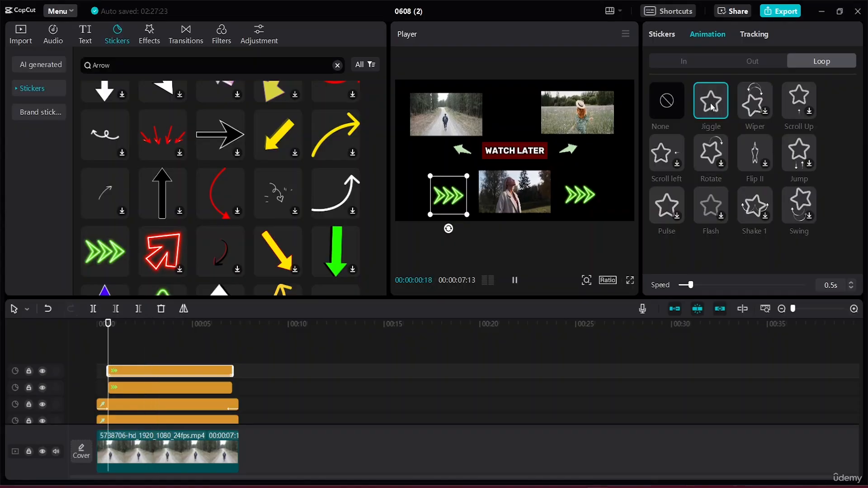
pyautogui.click(765, 114)
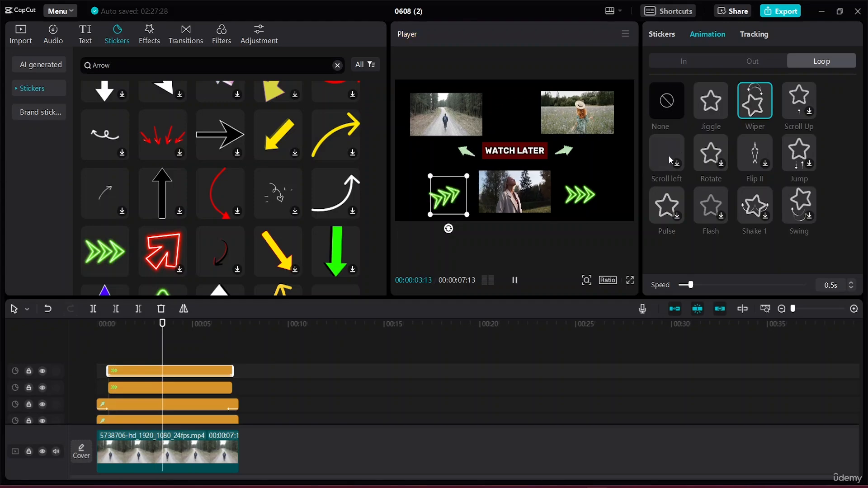
pyautogui.click(710, 153)
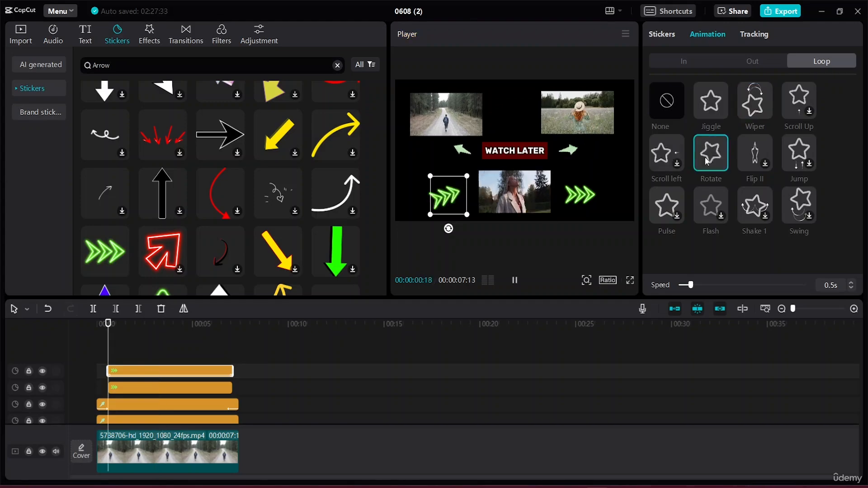
pyautogui.click(770, 158)
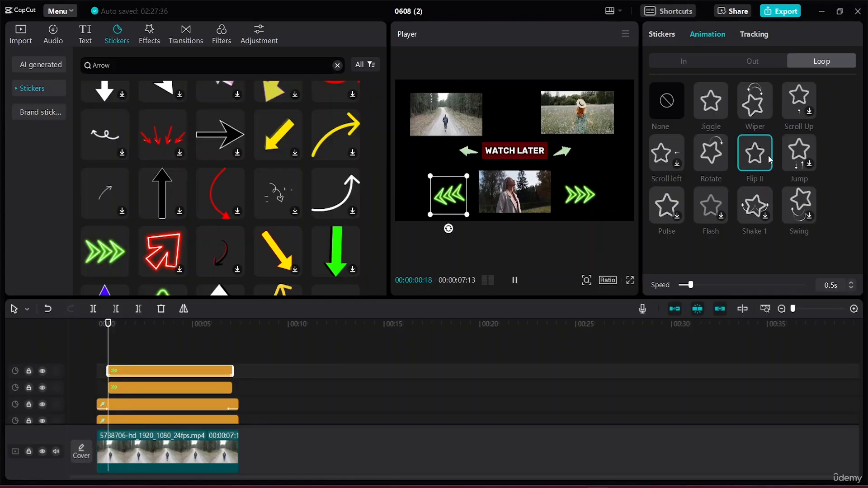
pyautogui.click(798, 153)
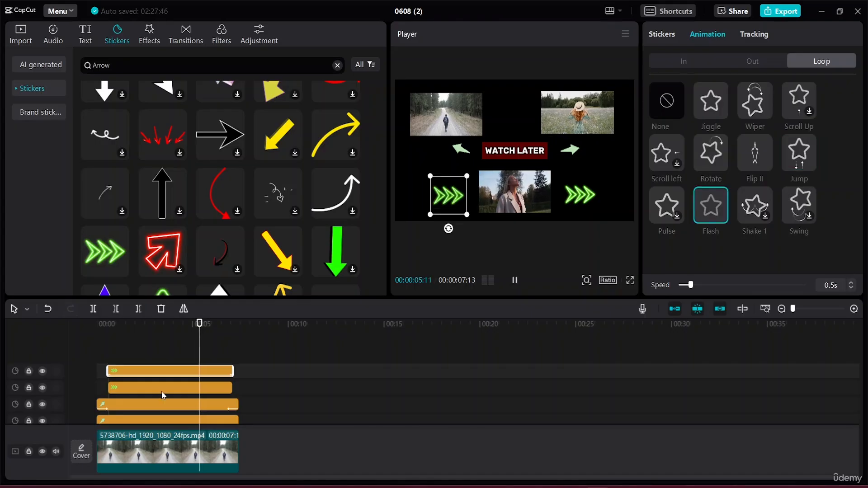
# Apply the Flash loop animation to the right-hand neon arrow, set its speed to 1.0s and play it back
pyautogui.click(163, 392)
pyautogui.click(708, 208)
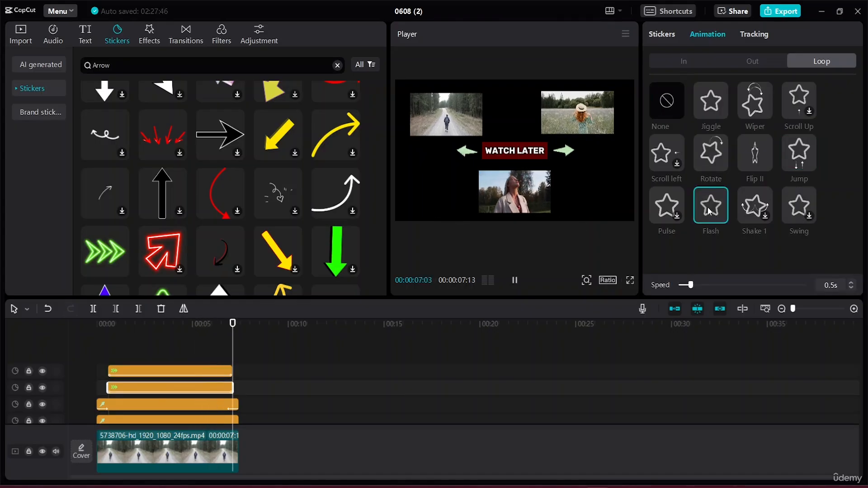
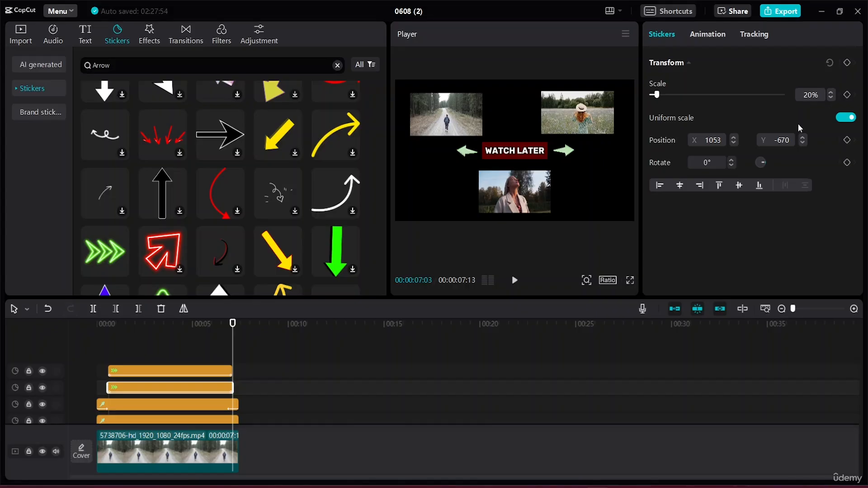
pyautogui.click(707, 34)
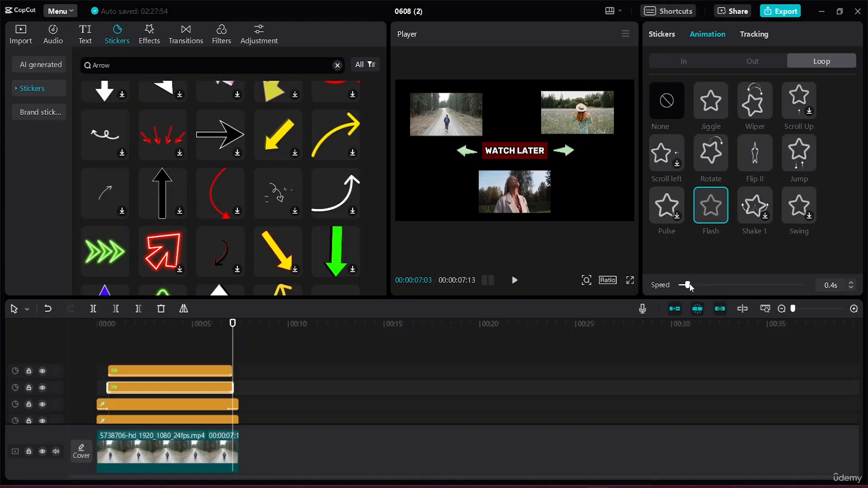
pyautogui.moveTo(688, 284); pyautogui.dragTo(704, 288)
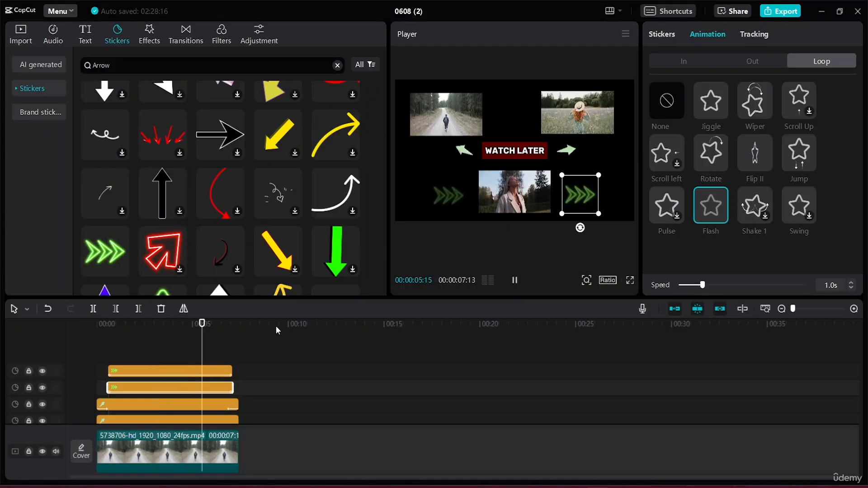
pyautogui.press('space')
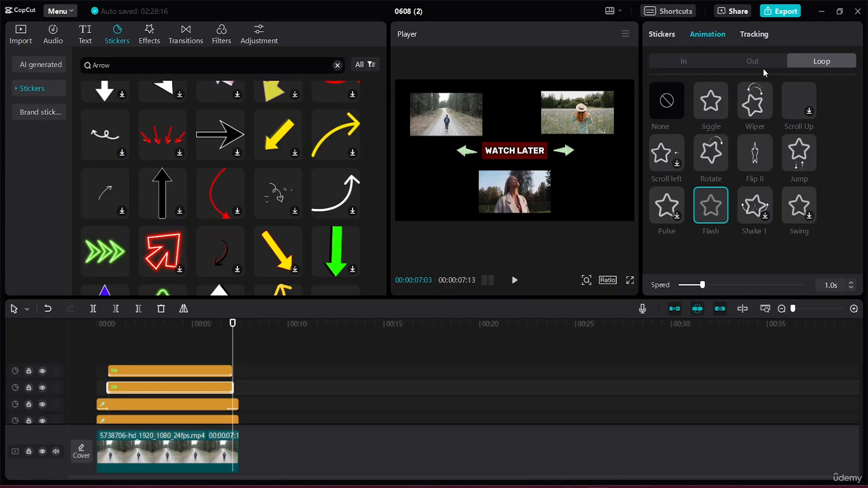
# Add the 0.5s Bounce Out and Bounce In animations to the right-hand neon arrow
pyautogui.click(759, 61)
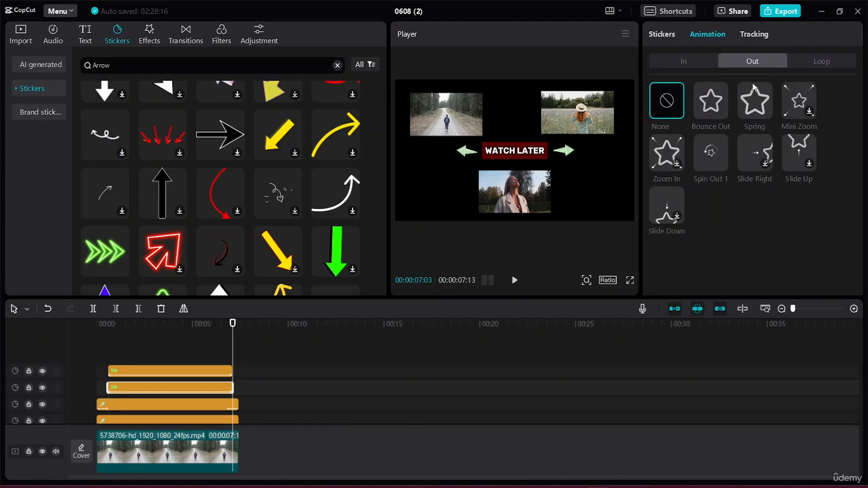
pyautogui.click(711, 115)
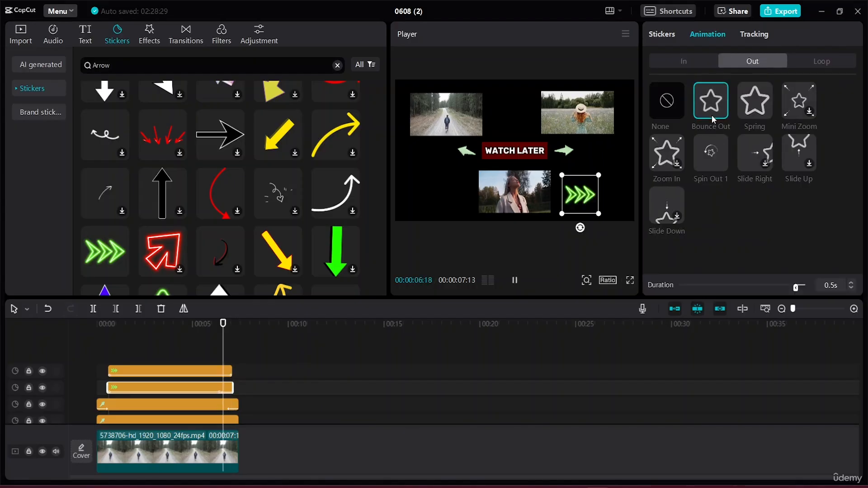
pyautogui.click(703, 62)
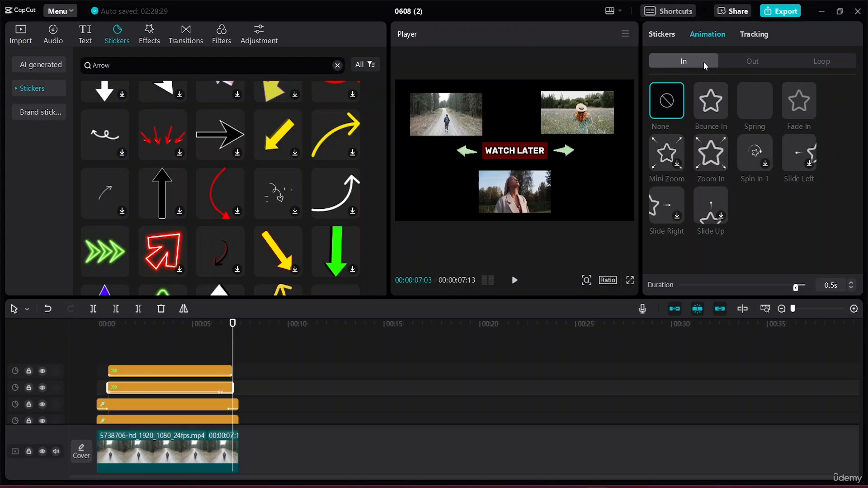
pyautogui.click(710, 112)
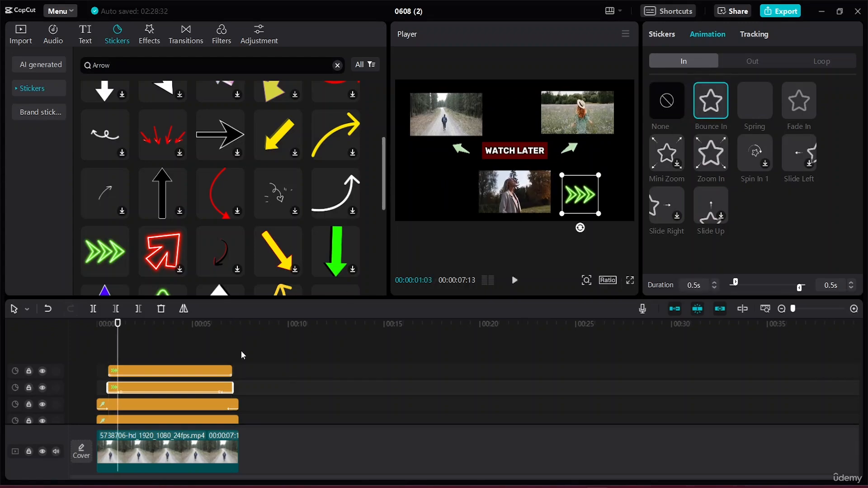
# Add the 0.5s Bounce In animation and the Bounce Out animation to the left-hand neon arrow
pyautogui.click(206, 368)
pyautogui.click(712, 101)
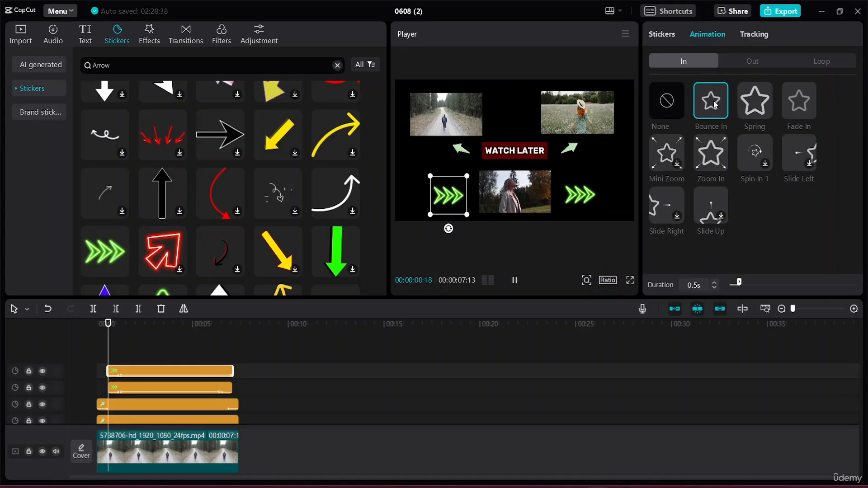
pyautogui.click(752, 61)
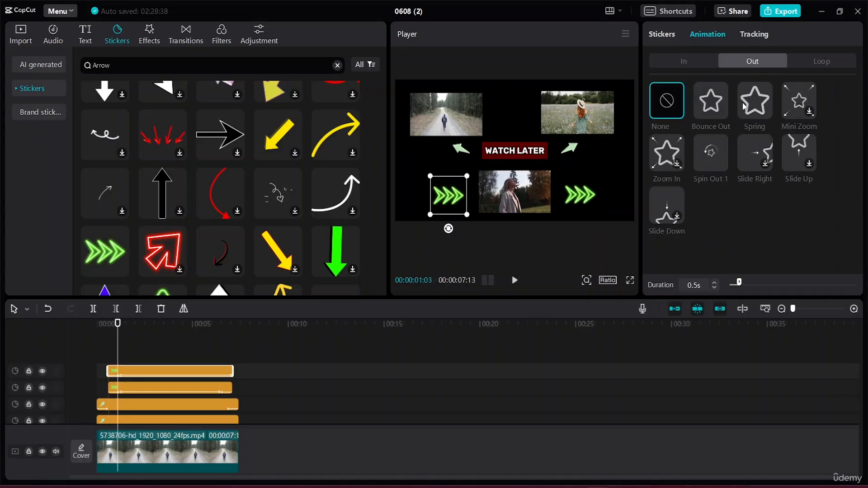
pyautogui.click(715, 110)
# Set the left-hand neon arrow's Flash loop speed to 1.0s and play the composition from the start
pyautogui.click(820, 65)
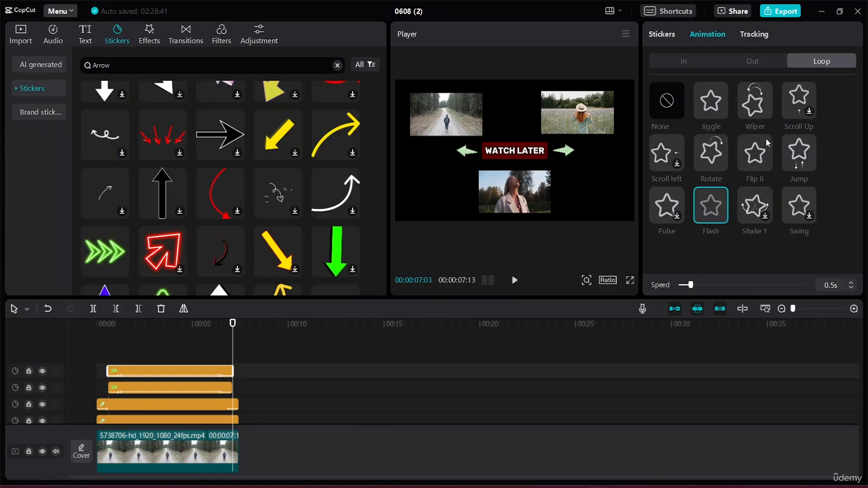
pyautogui.moveTo(690, 285); pyautogui.dragTo(703, 288)
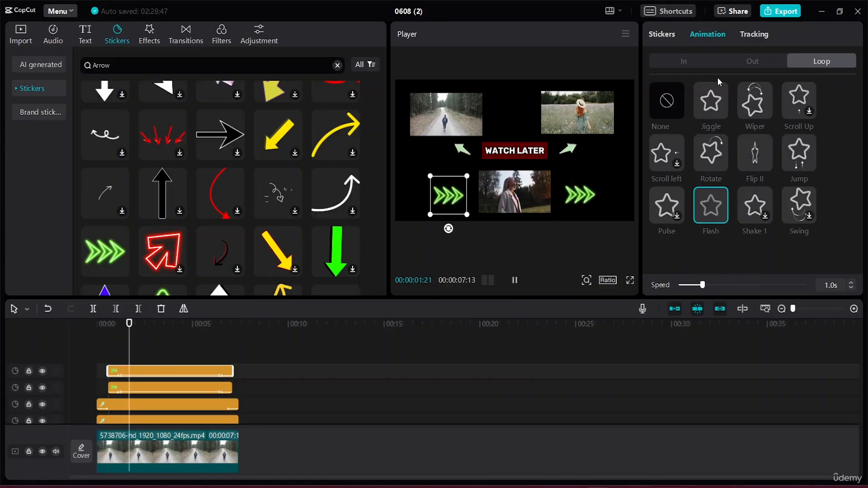
pyautogui.click(195, 387)
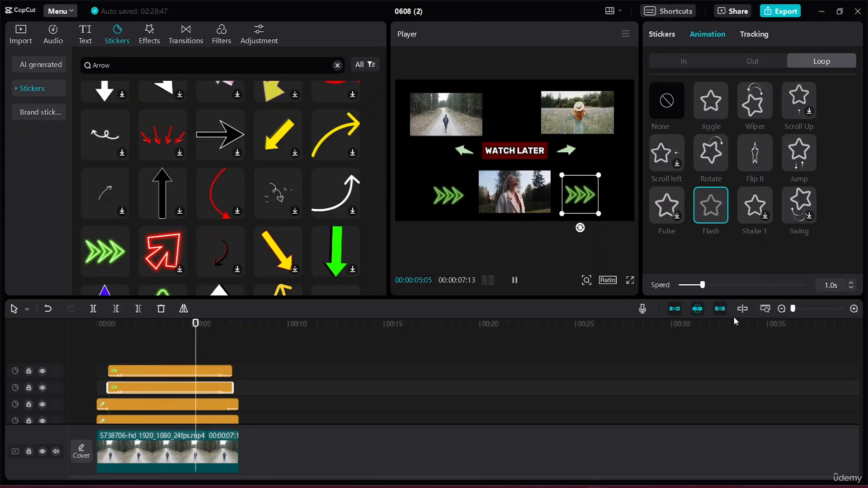
pyautogui.moveTo(222, 323); pyautogui.dragTo(1, 286)
pyautogui.press('space')
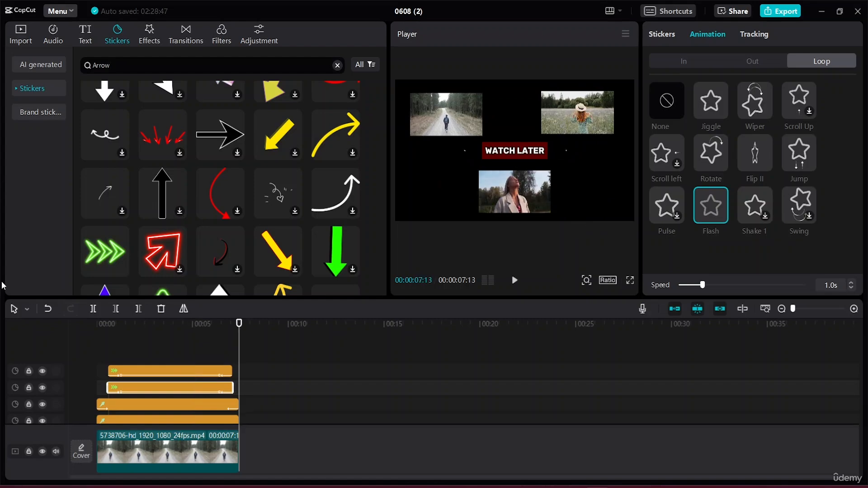
# Look through the timeline tracks from the neon arrow stickers down to the three video clips and select the road video
pyautogui.scroll(-1, 190, 379)
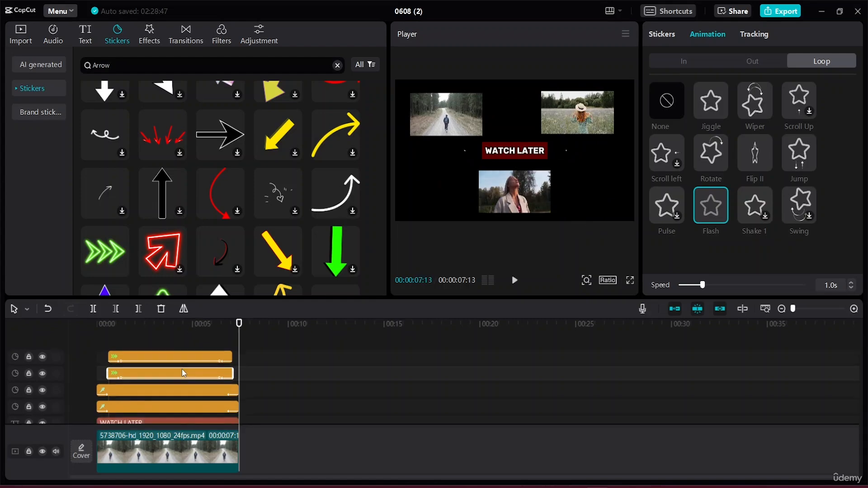
pyautogui.scroll(-4, 182, 369)
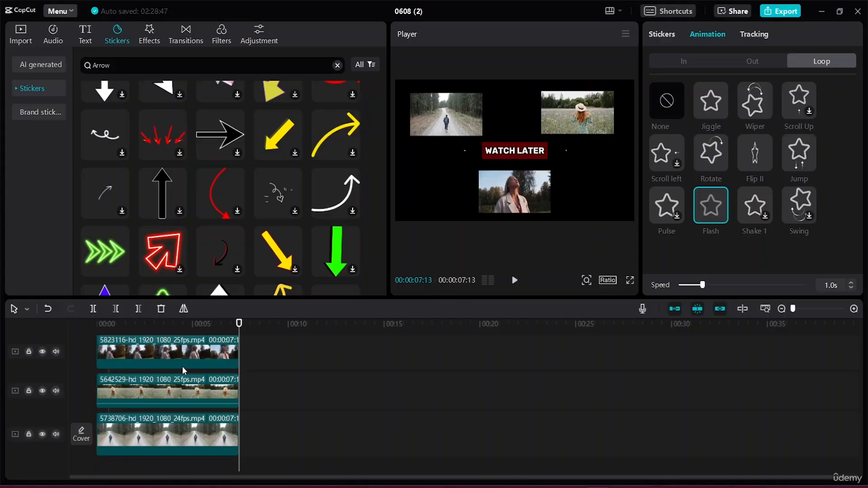
pyautogui.scroll(2, 193, 365)
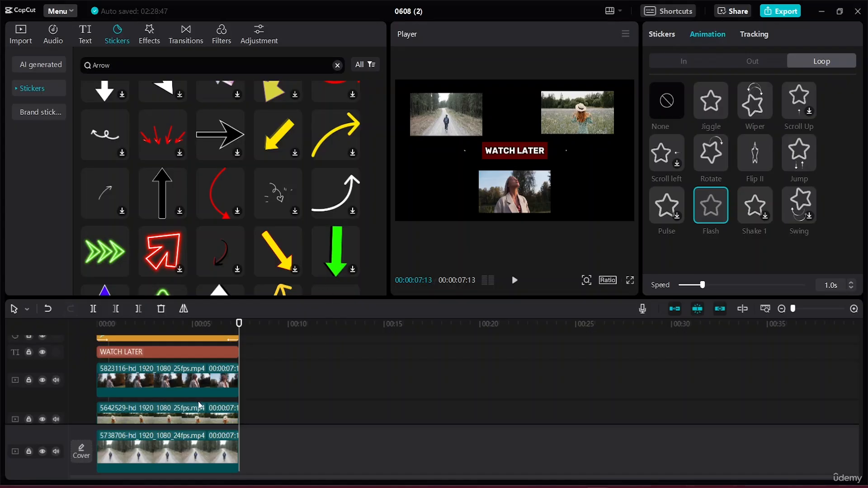
pyautogui.scroll(3, 433, 340)
pyautogui.scroll(1, 432, 340)
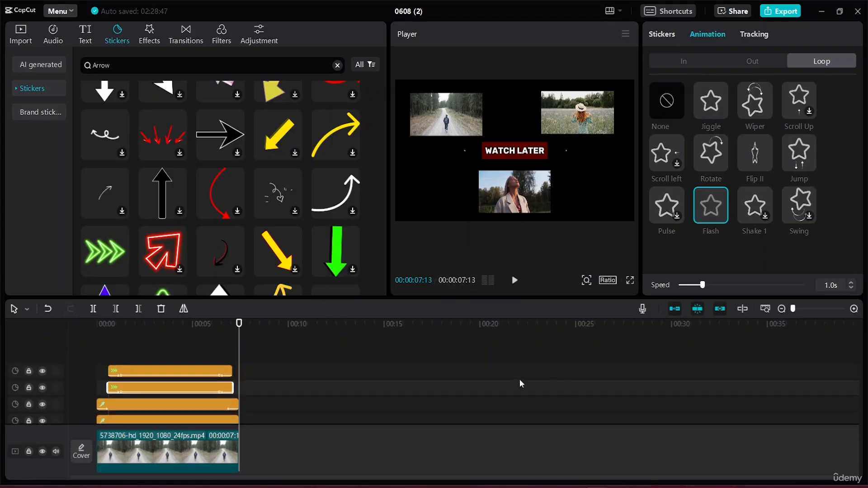
pyautogui.click(479, 345)
pyautogui.click(134, 448)
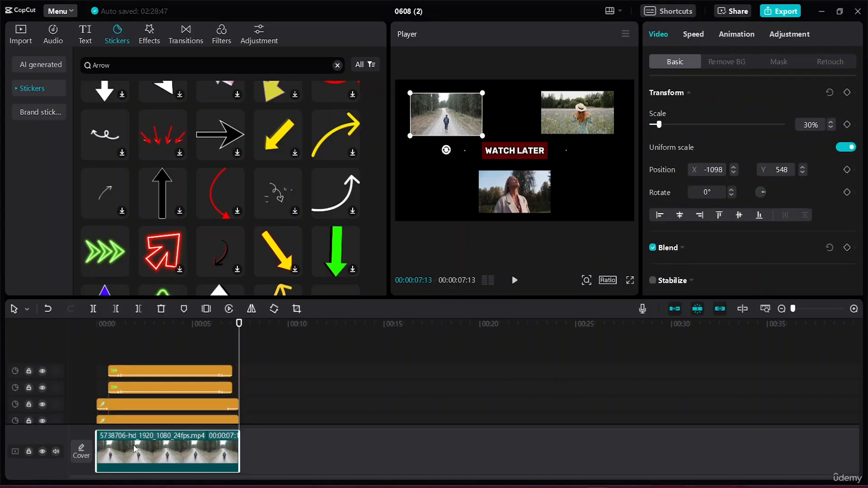
pyautogui.scroll(-5, 144, 441)
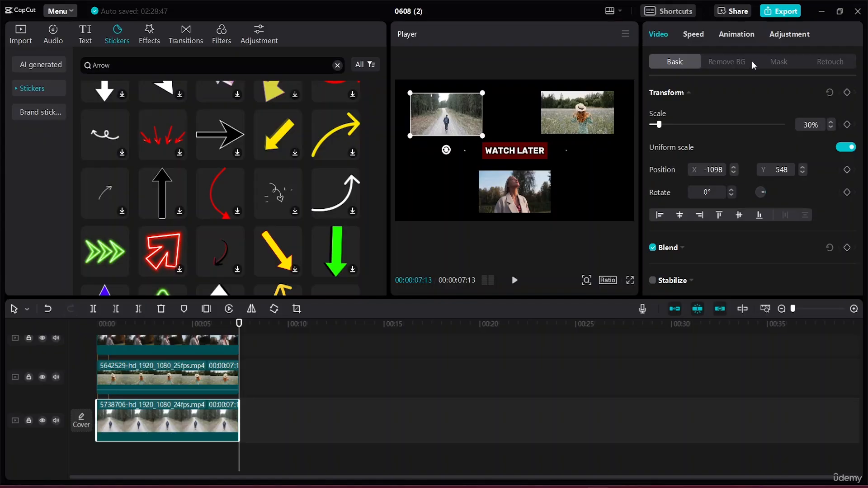
# Preview the music track Countless by Official Sound Studio and add it from the start of the timeline below the video clips
pyautogui.scroll(3, 316, 272)
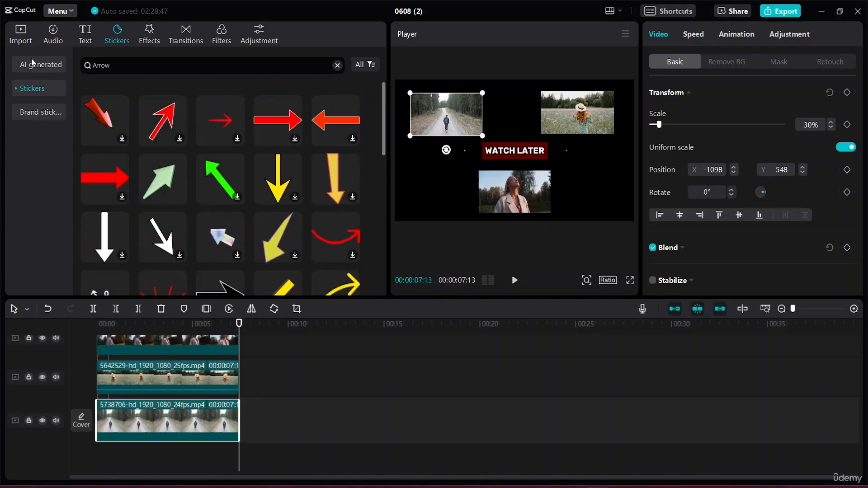
pyautogui.click(53, 37)
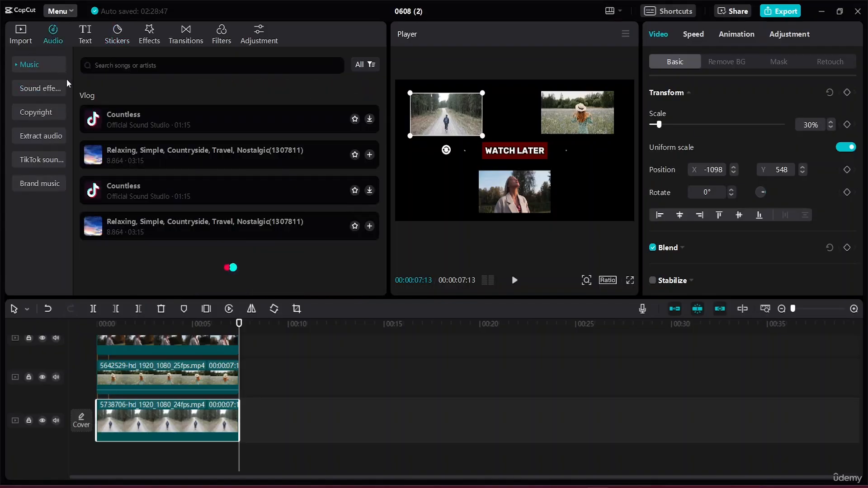
pyautogui.click(273, 125)
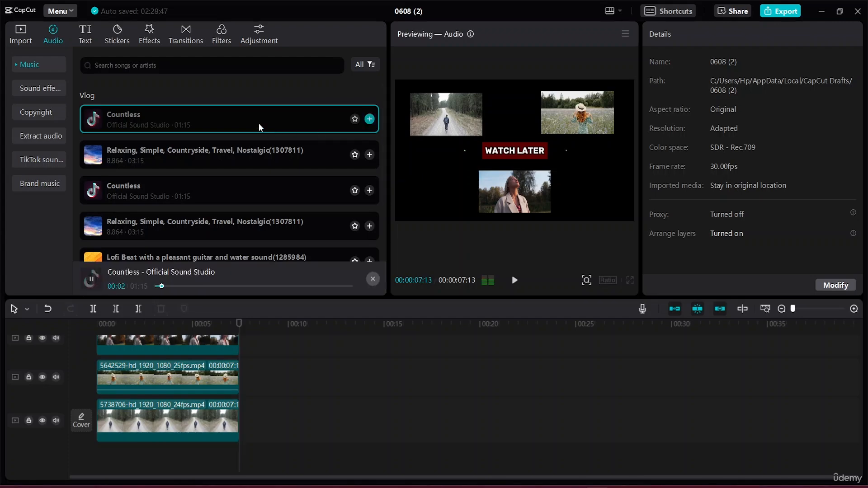
pyautogui.moveTo(258, 123); pyautogui.dragTo(77, 457)
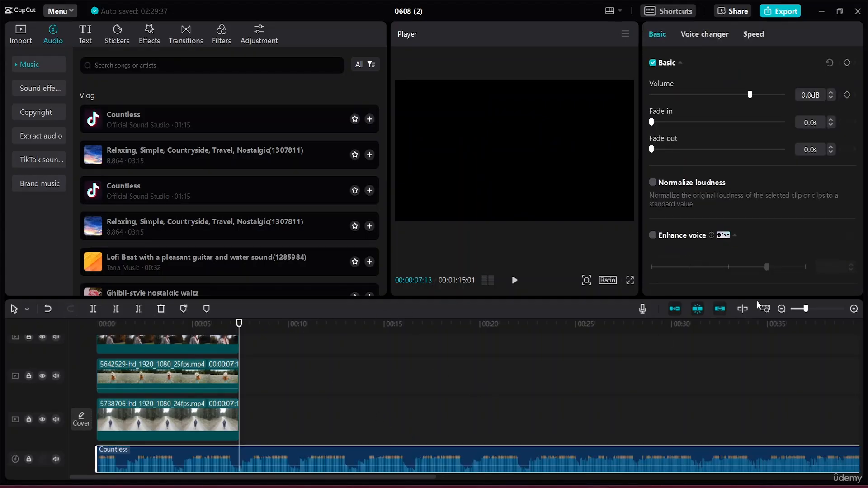
# Trim the Countless track to end with the video clips and play the composition from the start
pyautogui.scroll(-3, 713, 373)
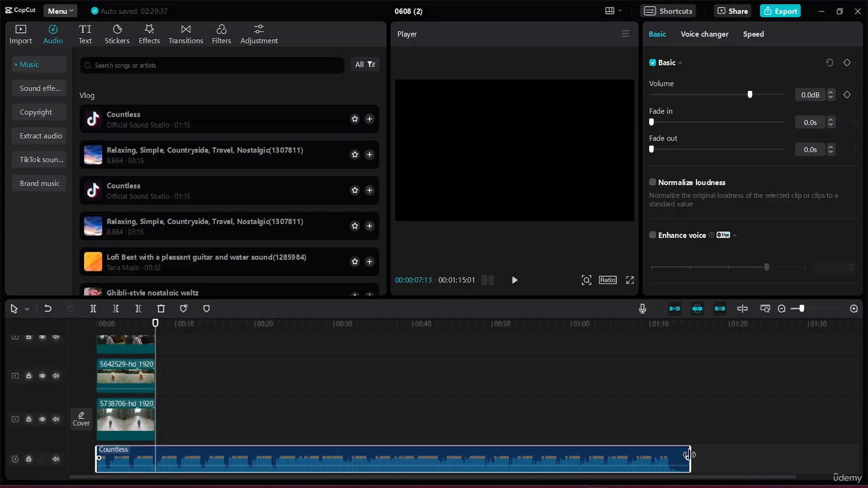
pyautogui.moveTo(687, 457); pyautogui.dragTo(155, 428)
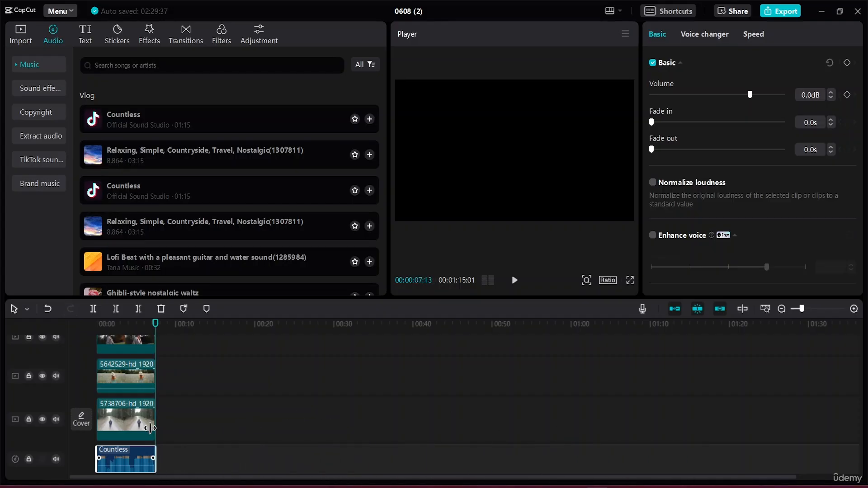
pyautogui.hotkey('shift', 'z')
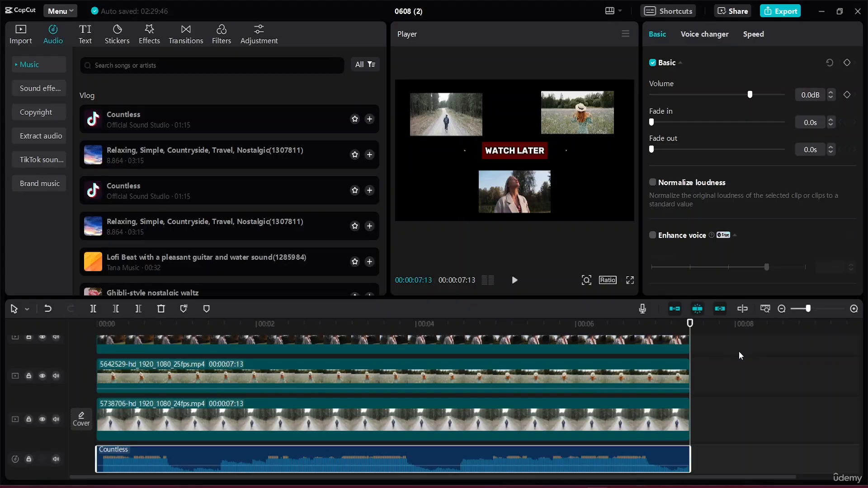
pyautogui.moveTo(689, 323); pyautogui.dragTo(387, 324)
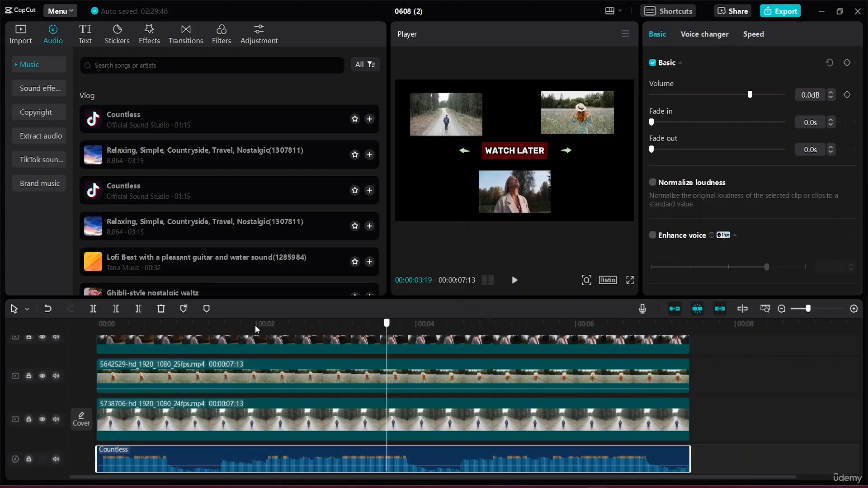
pyautogui.press('Home')
pyautogui.press('space')
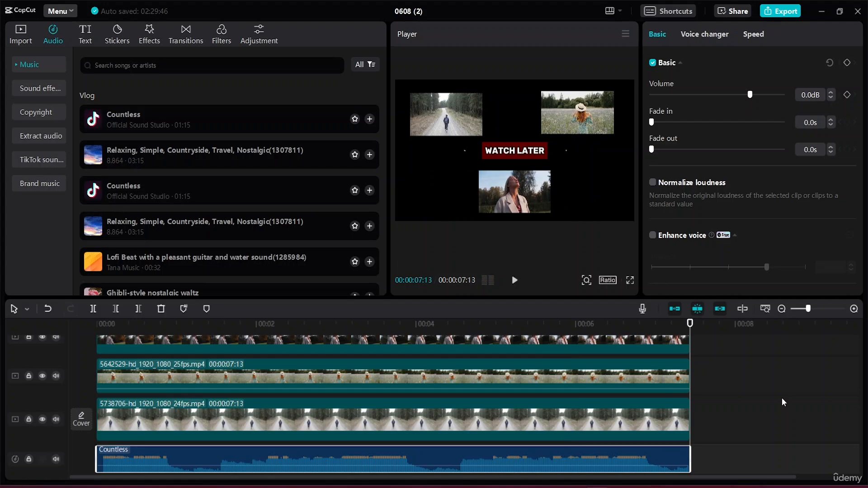
# Apply the 0.5s Fade In animation to the road, meadow and woman clips and play the composition from the start
pyautogui.click(451, 118)
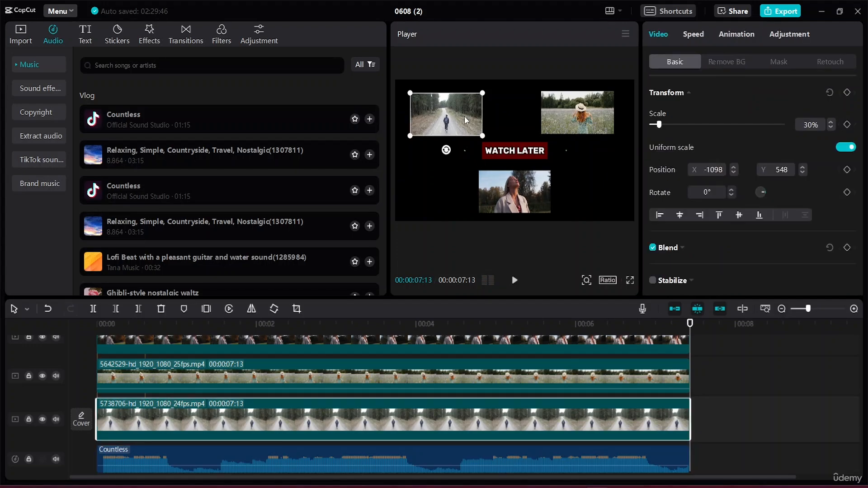
pyautogui.click(752, 35)
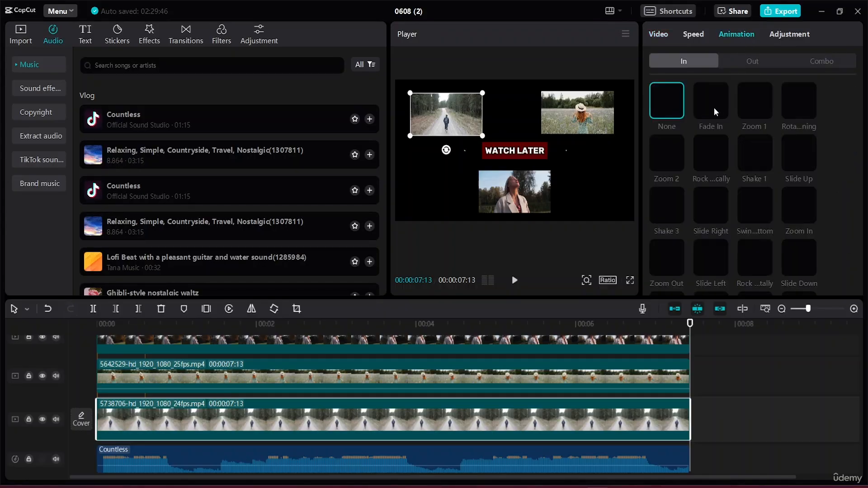
pyautogui.click(715, 108)
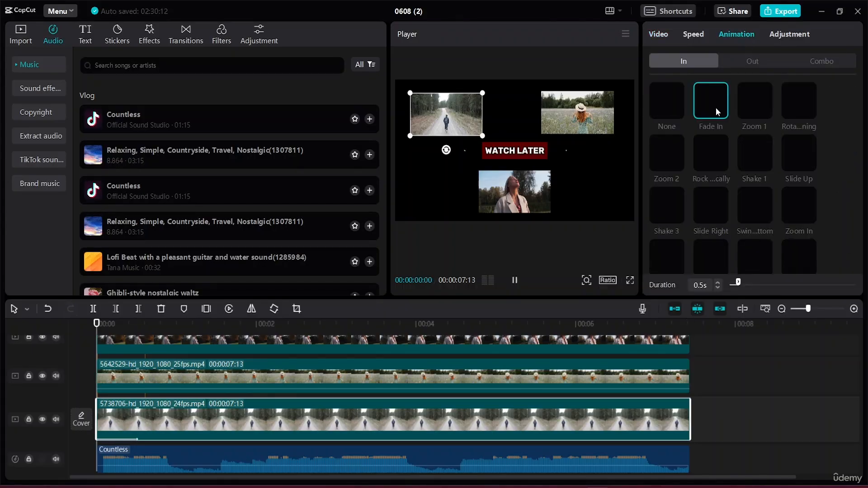
pyautogui.click(576, 114)
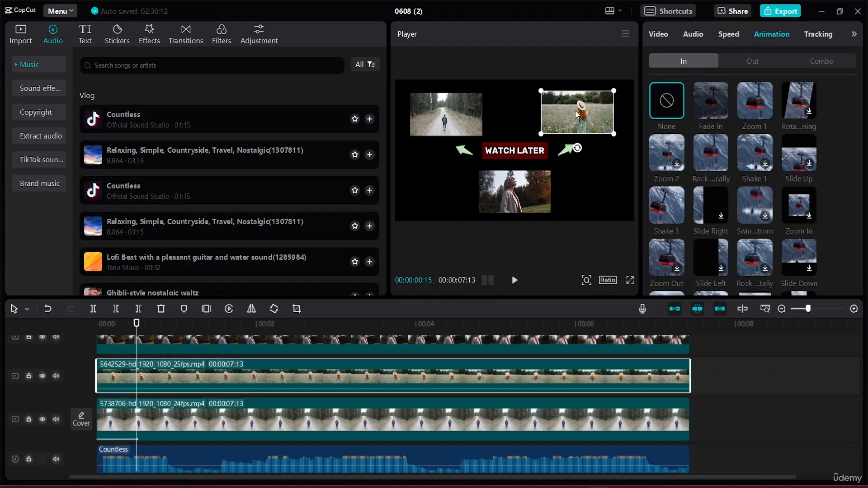
pyautogui.click(715, 102)
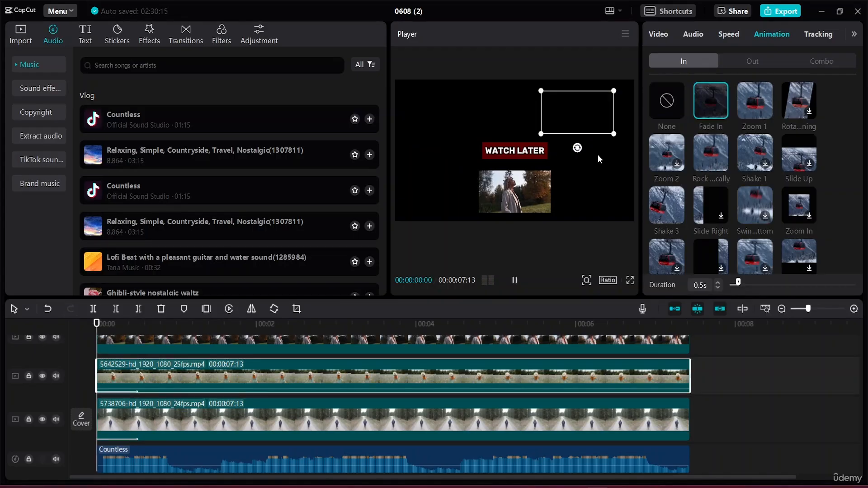
pyautogui.click(535, 181)
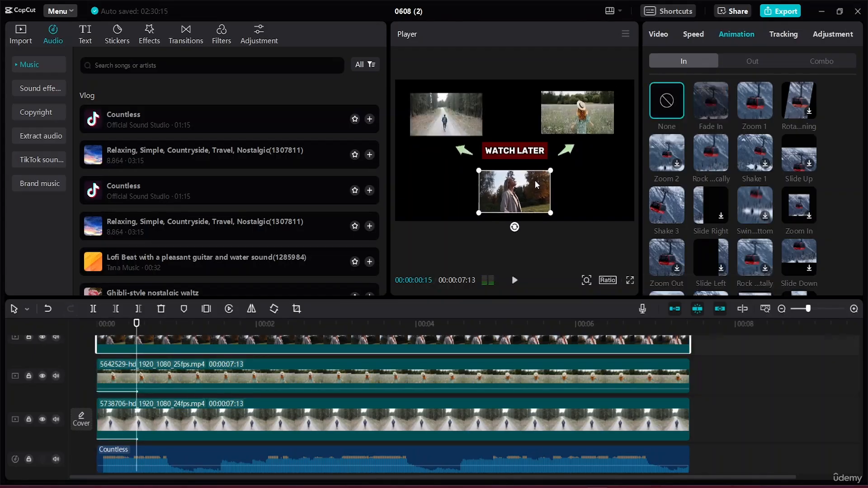
pyautogui.click(709, 110)
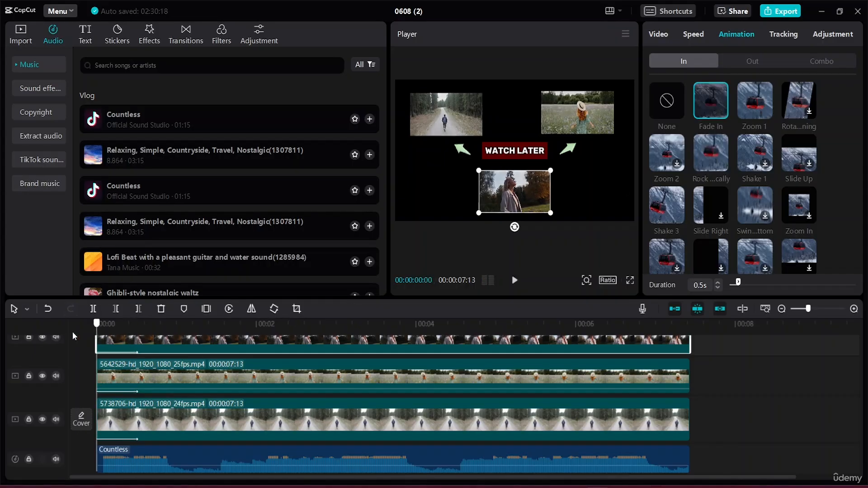
pyautogui.press('space')
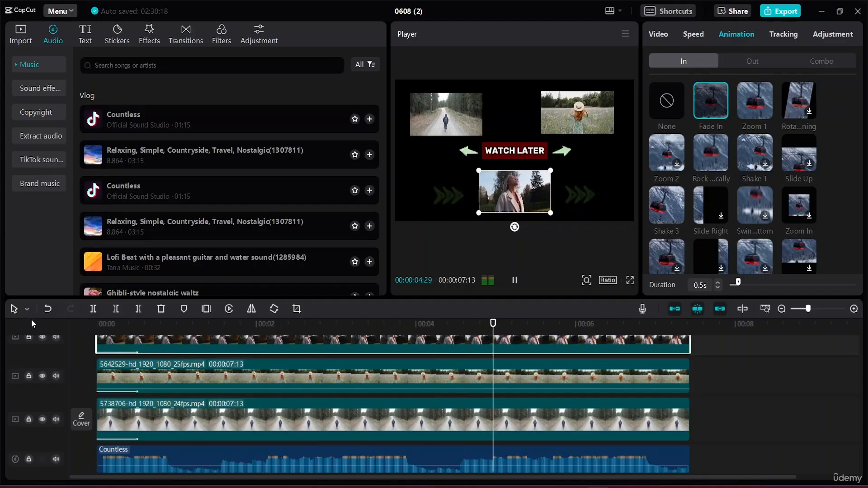
pyautogui.press('space')
# Apply the 0.5s Fade Out animation to the woman, meadow and road clips
pyautogui.click(763, 63)
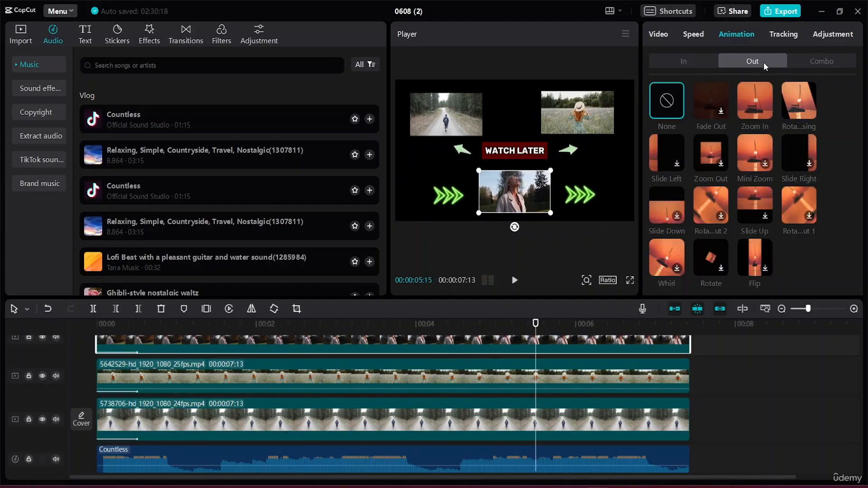
pyautogui.click(708, 109)
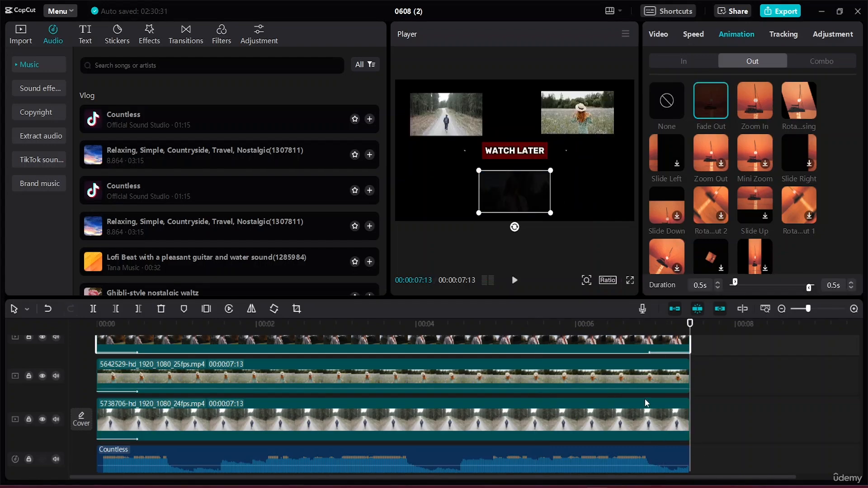
pyautogui.click(653, 371)
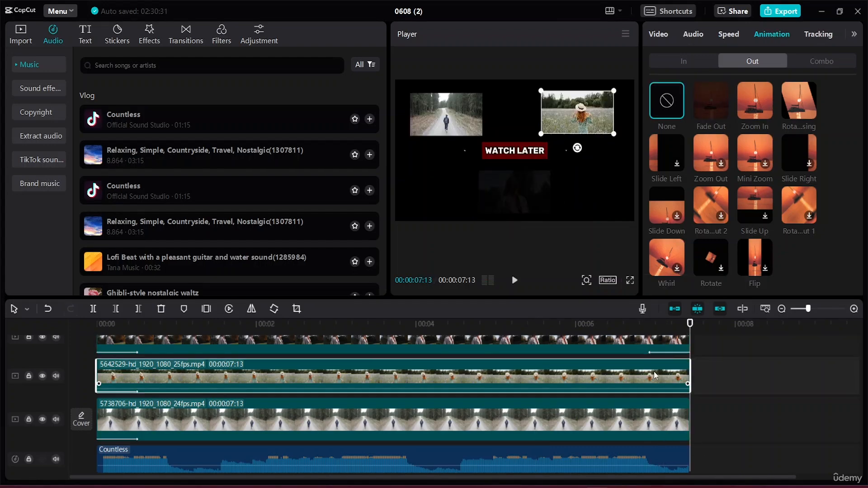
pyautogui.click(711, 115)
pyautogui.click(629, 419)
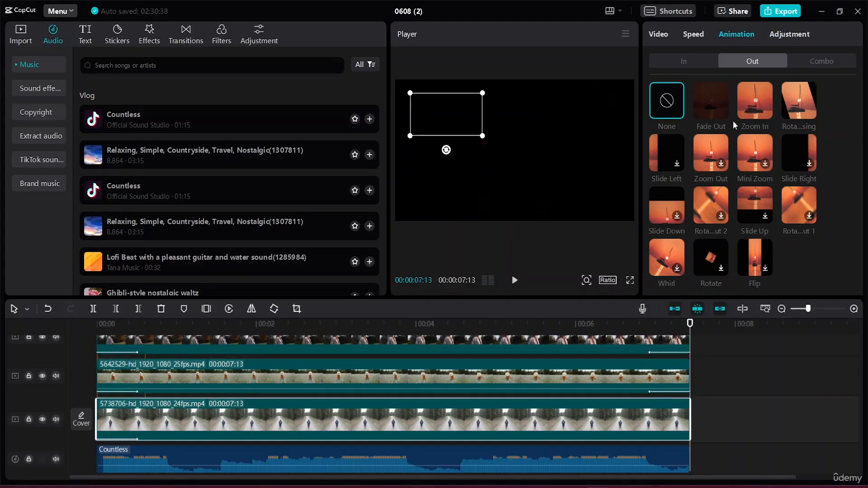
pyautogui.click(712, 109)
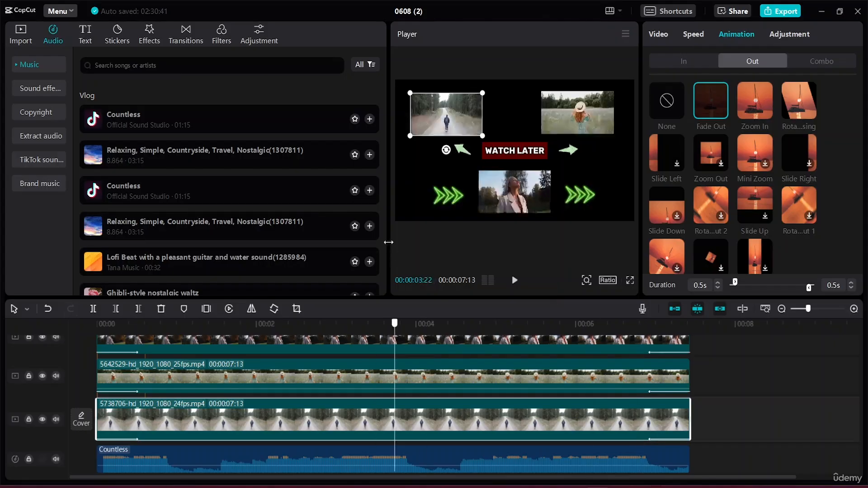
# Examine the WATCH LATER title's transform, blend, stroke and background settings
pyautogui.click(526, 153)
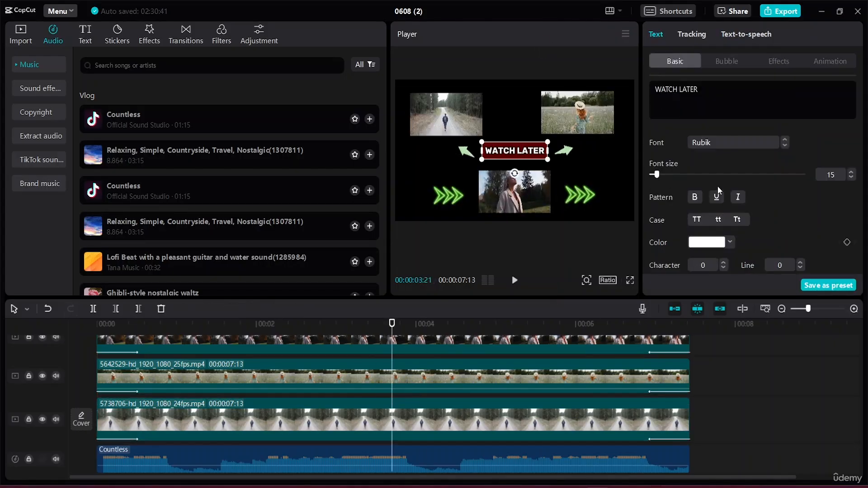
pyautogui.scroll(-1, 741, 192)
pyautogui.scroll(-4, 745, 194)
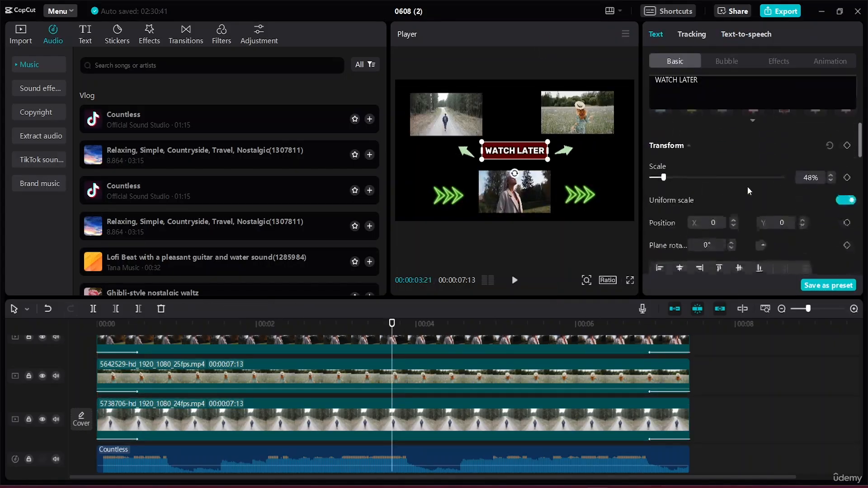
pyautogui.scroll(1, 747, 186)
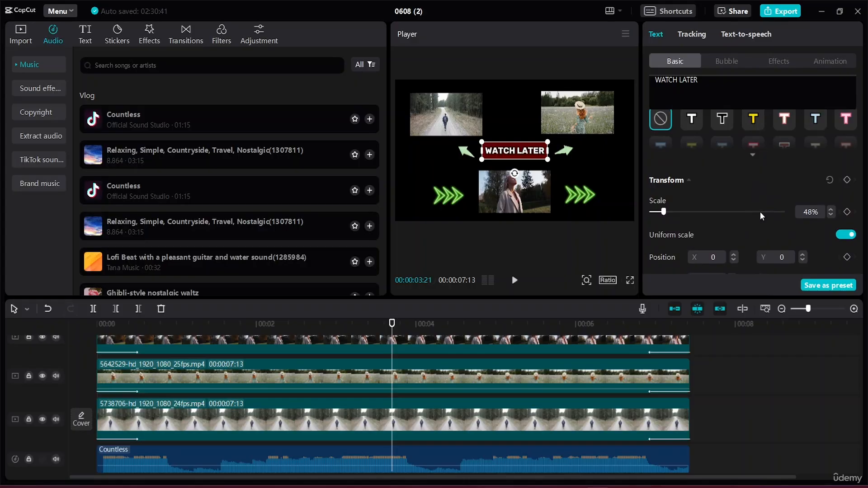
pyautogui.scroll(-5, 761, 210)
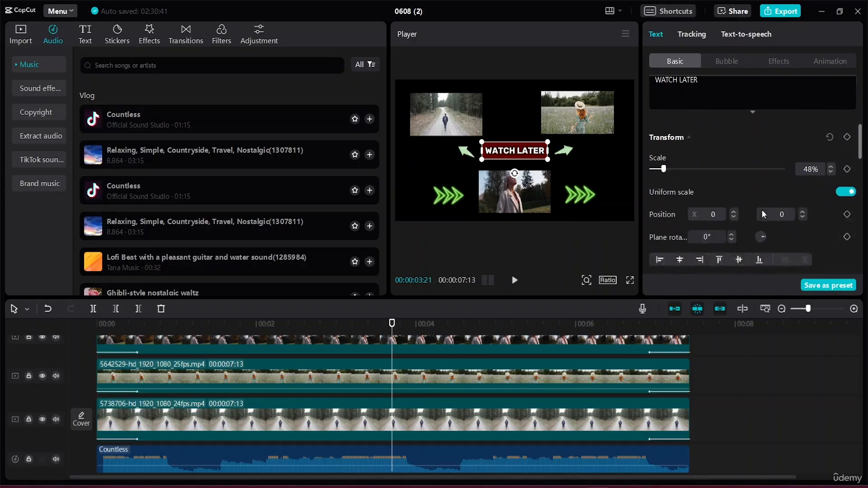
pyautogui.scroll(1, 762, 213)
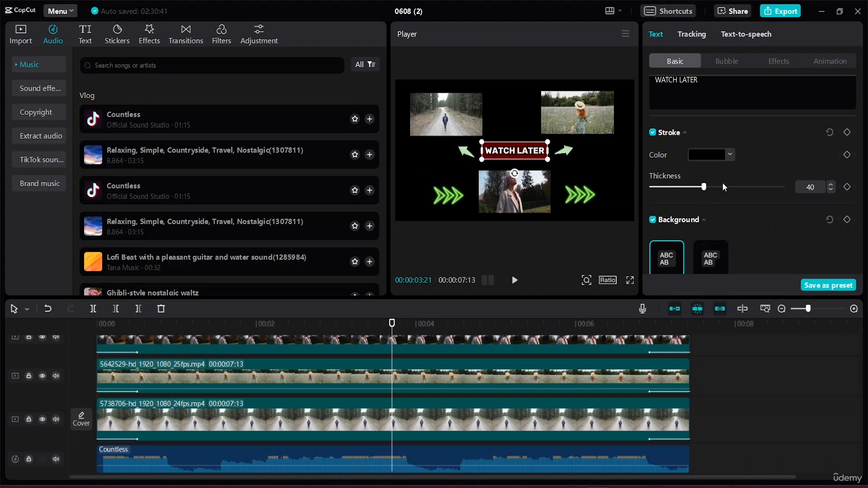
pyautogui.scroll(5, 722, 183)
pyautogui.scroll(-5, 725, 177)
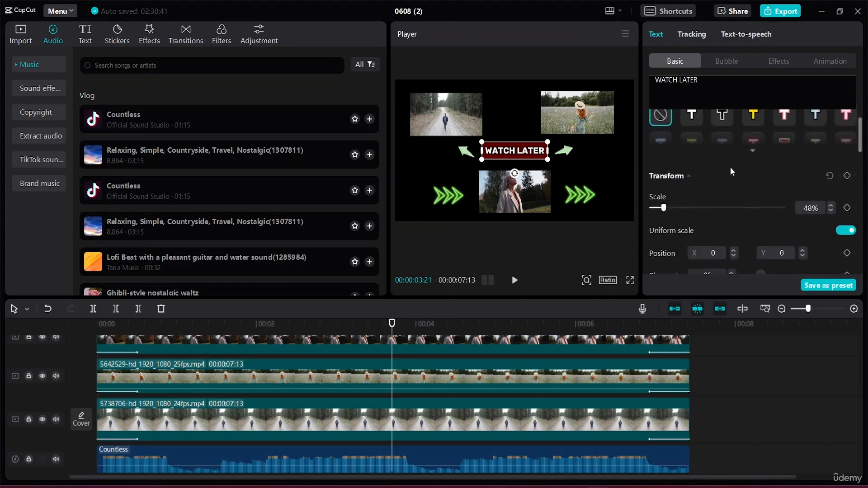
pyautogui.scroll(-5, 737, 165)
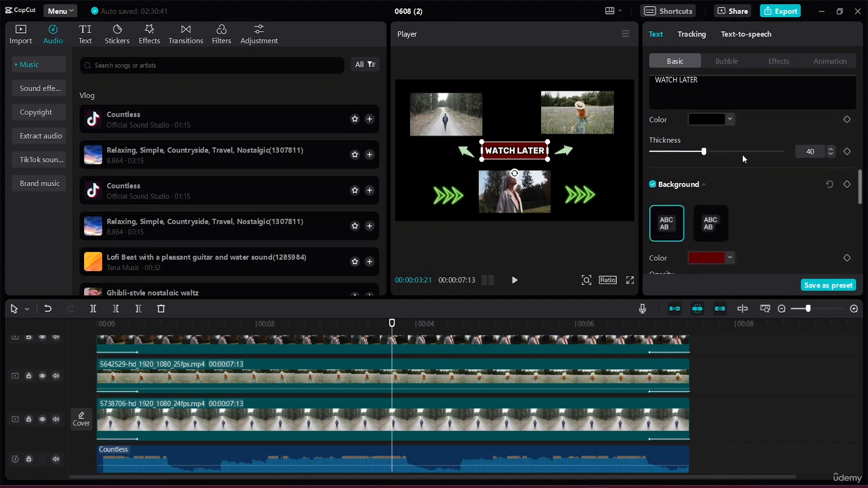
pyautogui.scroll(4, 742, 155)
pyautogui.scroll(-4, 742, 155)
pyautogui.scroll(-2, 742, 155)
pyautogui.scroll(4, 744, 154)
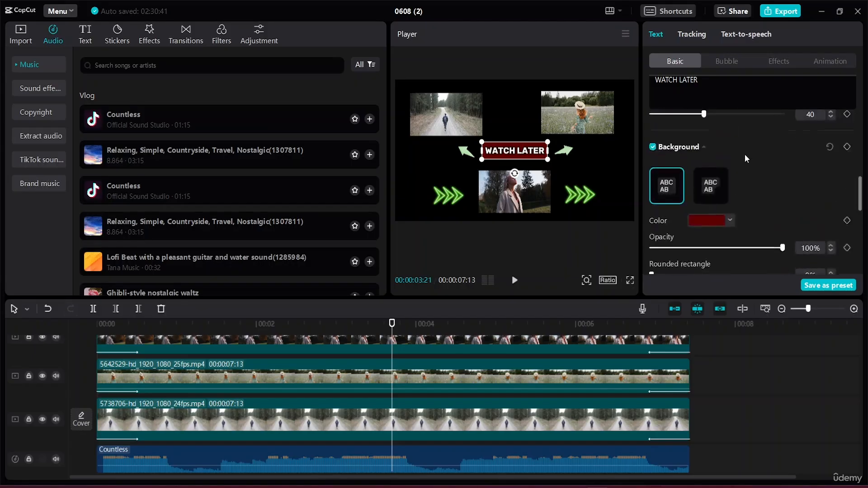
pyautogui.scroll(5, 751, 158)
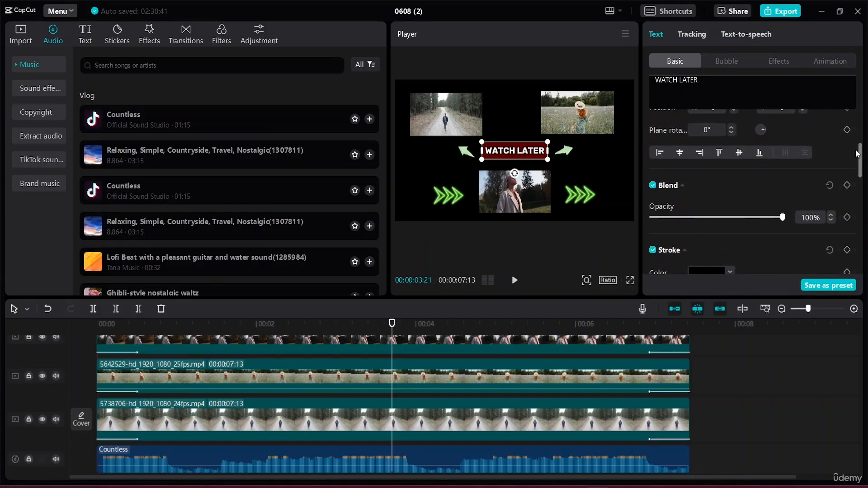
pyautogui.moveTo(861, 158); pyautogui.dragTo(861, 174)
pyautogui.moveTo(860, 190)
pyautogui.mouseDown()
pyautogui.moveTo(852, 257)
pyautogui.moveTo(851, 194)
pyautogui.mouseUp()
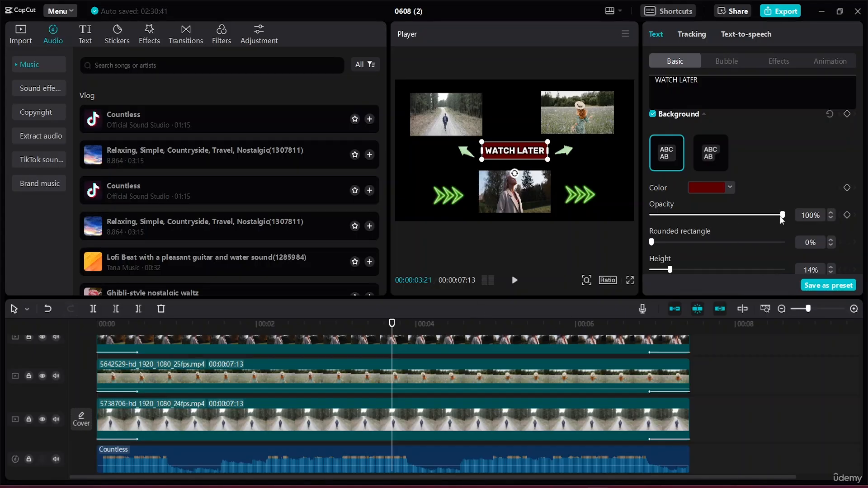
# Slightly reduce the WATCH LATER title's background opacity, keep its blend opacity at 100% and return the playhead to the start
pyautogui.moveTo(782, 216)
pyautogui.mouseDown()
pyautogui.moveTo(704, 218)
pyautogui.moveTo(644, 205)
pyautogui.moveTo(773, 215)
pyautogui.mouseUp()
pyautogui.scroll(6, 828, 194)
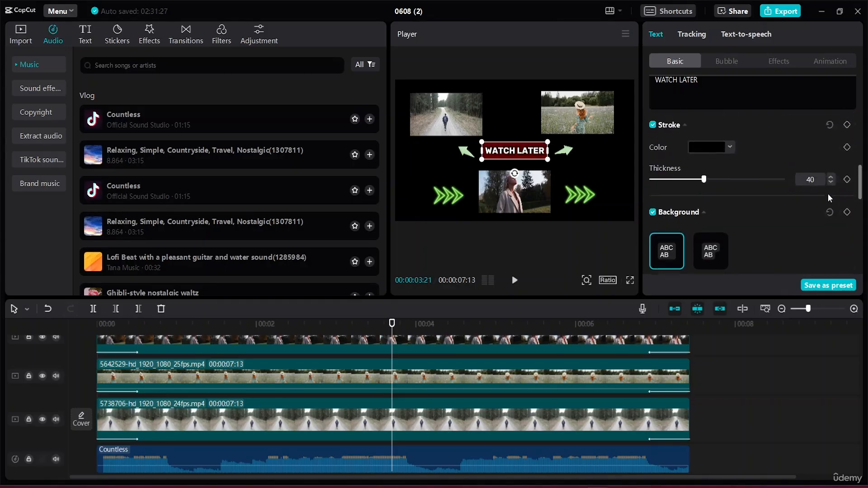
pyautogui.moveTo(783, 169)
pyautogui.mouseDown()
pyautogui.moveTo(620, 173)
pyautogui.moveTo(784, 169)
pyautogui.mouseUp()
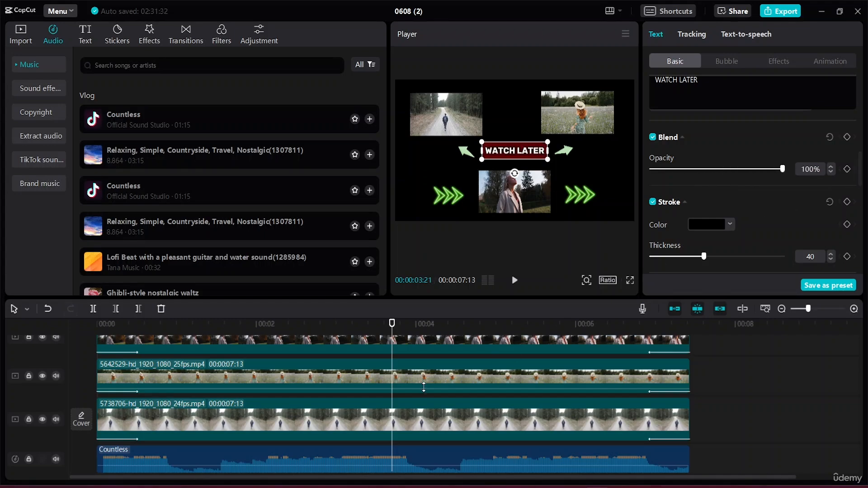
pyautogui.moveTo(392, 324); pyautogui.dragTo(5, 267)
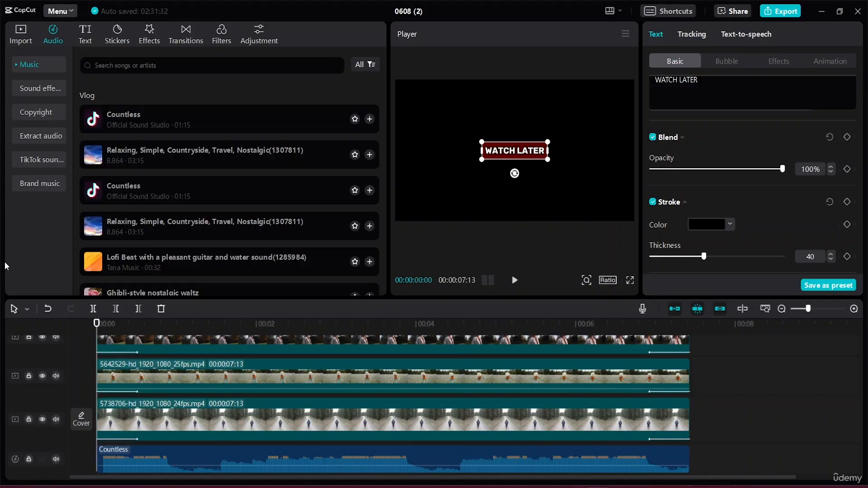
# Keyframe the WATCH LATER title's blend opacity from 0% at the start to 100% at 00:00:00:07
pyautogui.scroll(2, 429, 371)
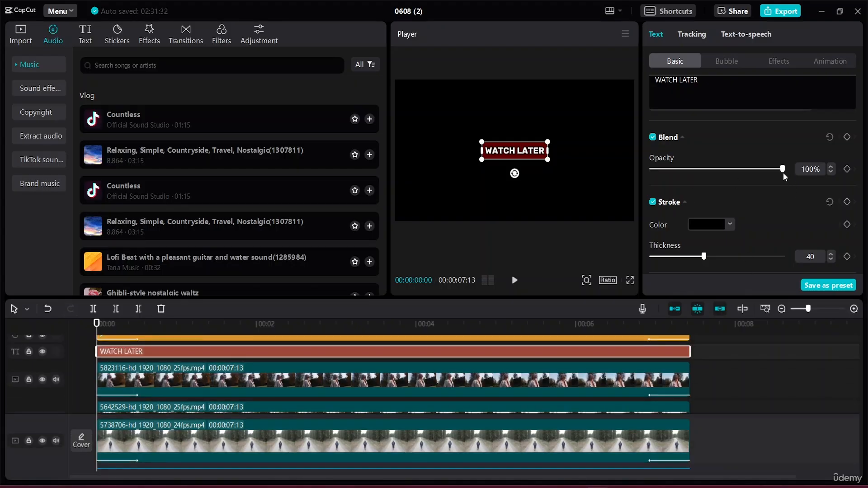
pyautogui.moveTo(782, 170); pyautogui.dragTo(554, 176)
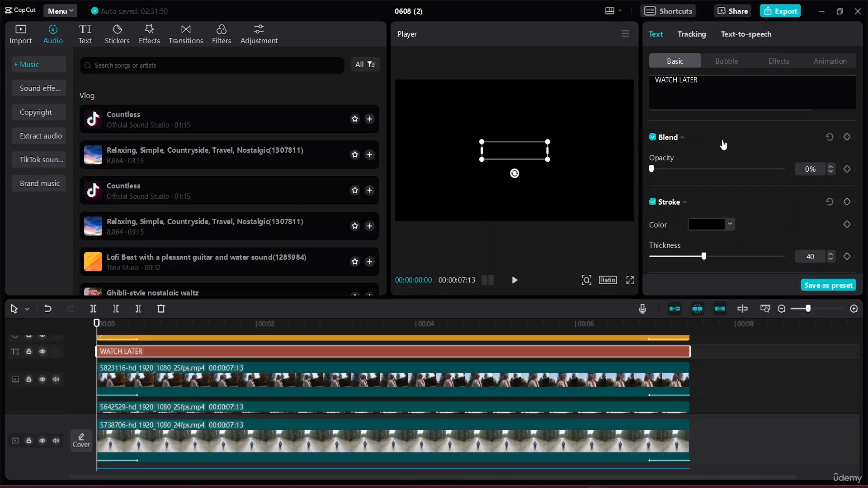
pyautogui.click(847, 169)
pyautogui.moveTo(98, 324); pyautogui.dragTo(116, 337)
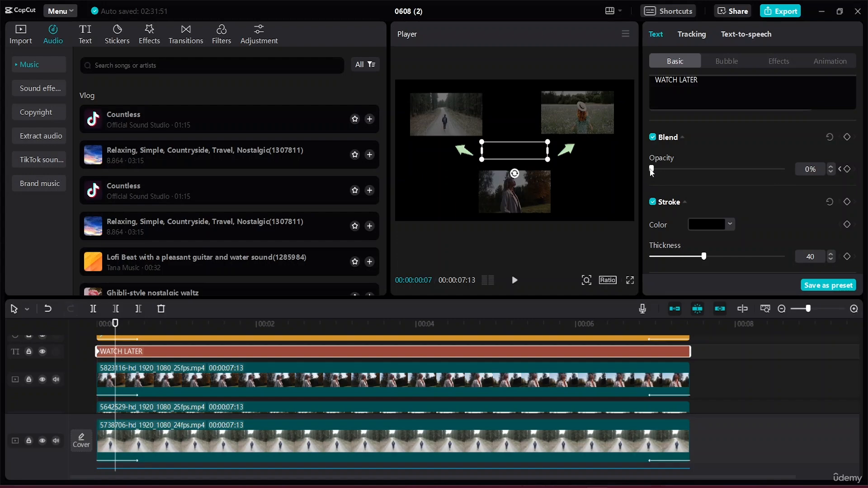
pyautogui.moveTo(651, 173); pyautogui.dragTo(785, 170)
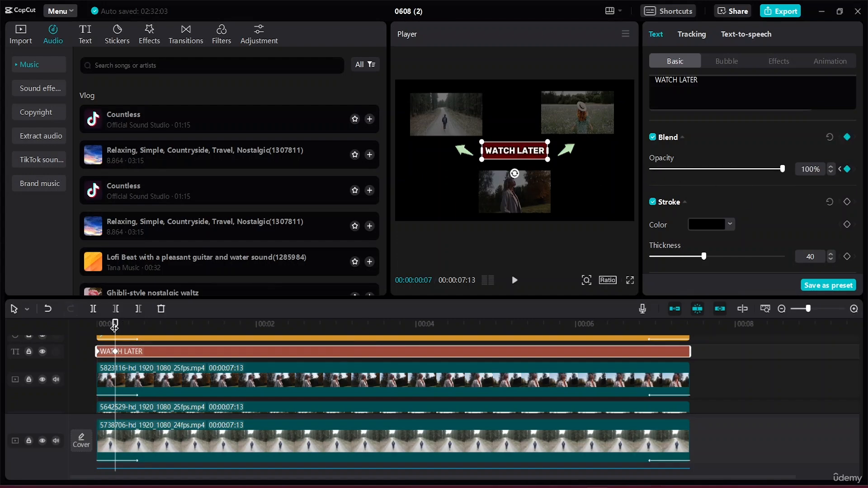
pyautogui.click(98, 323)
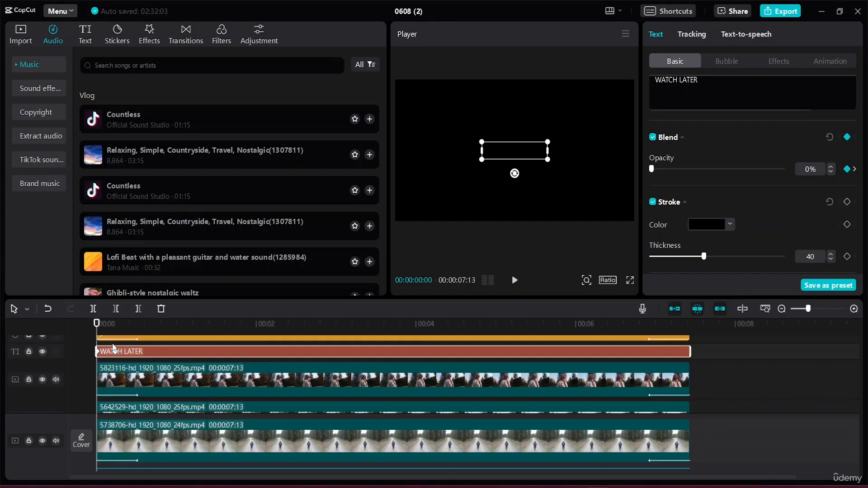
# Keyframe the WATCH LATER title's blend opacity at 100% at 00:00:07:03 and at 0% at the end, 00:00:07:13
pyautogui.moveTo(97, 321); pyautogui.dragTo(144, 323)
pyautogui.moveTo(229, 338); pyautogui.dragTo(660, 357)
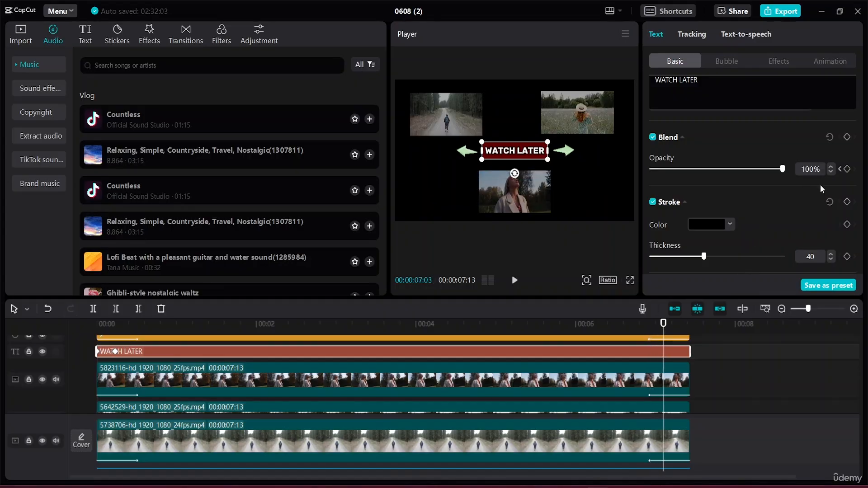
pyautogui.click(847, 169)
pyautogui.moveTo(663, 324); pyautogui.dragTo(687, 328)
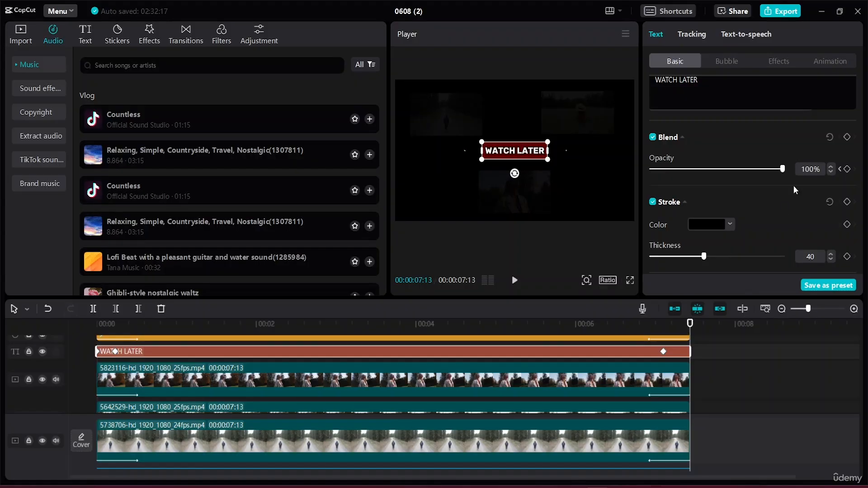
pyautogui.moveTo(782, 169); pyautogui.dragTo(565, 151)
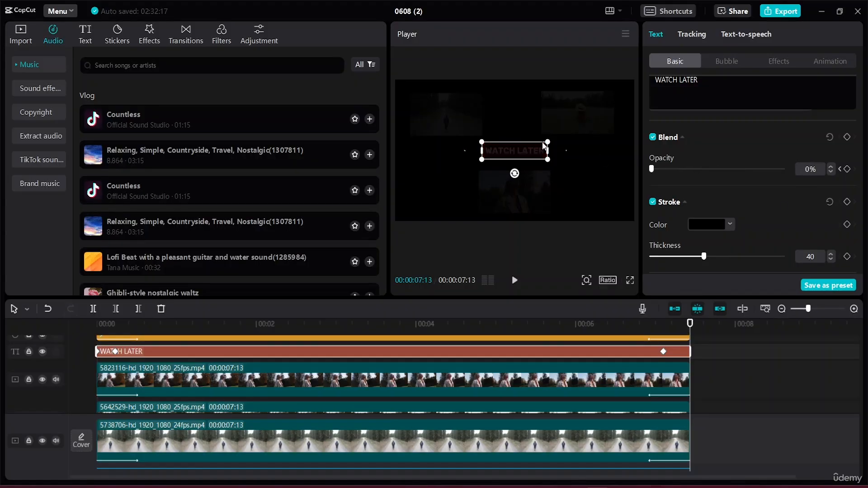
pyautogui.click(601, 183)
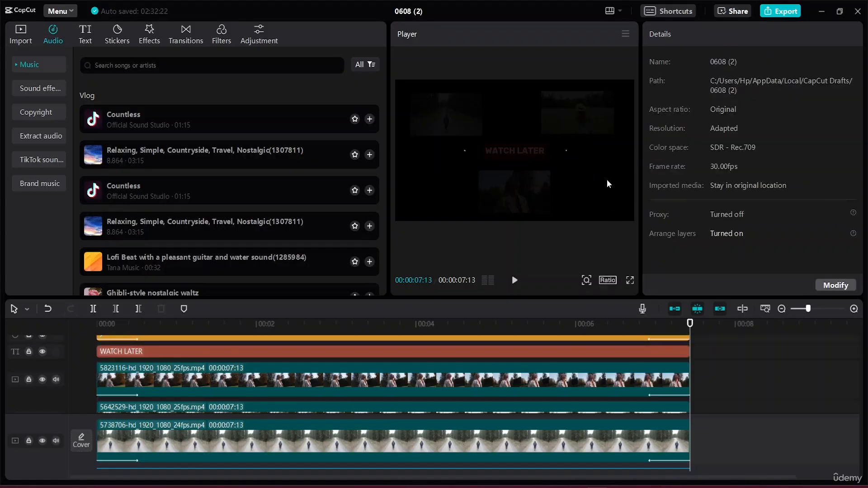
# Return the playhead to the start and slightly lower the system volume
pyautogui.moveTo(690, 324); pyautogui.dragTo(1, 219)
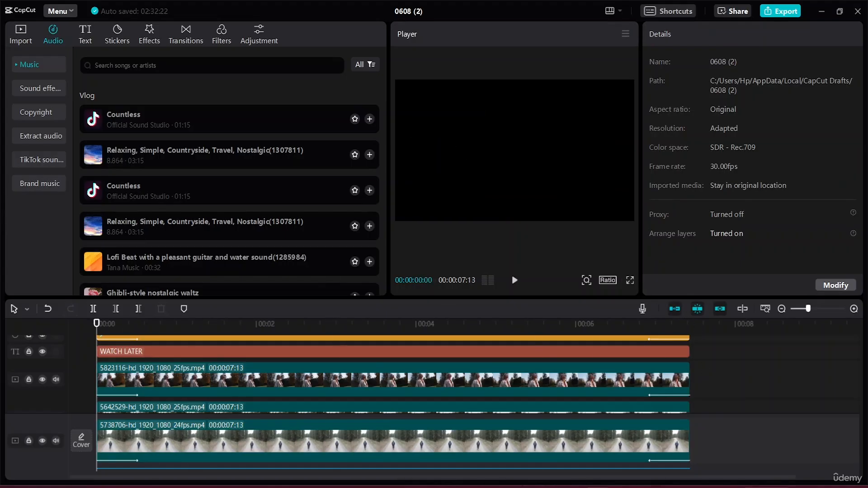
pyautogui.click(764, 487)
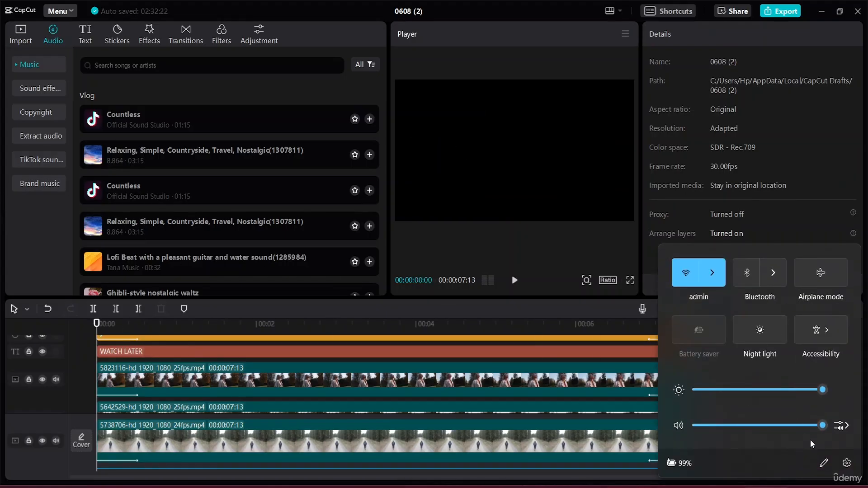
pyautogui.moveTo(820, 426); pyautogui.dragTo(793, 423)
pyautogui.click(817, 224)
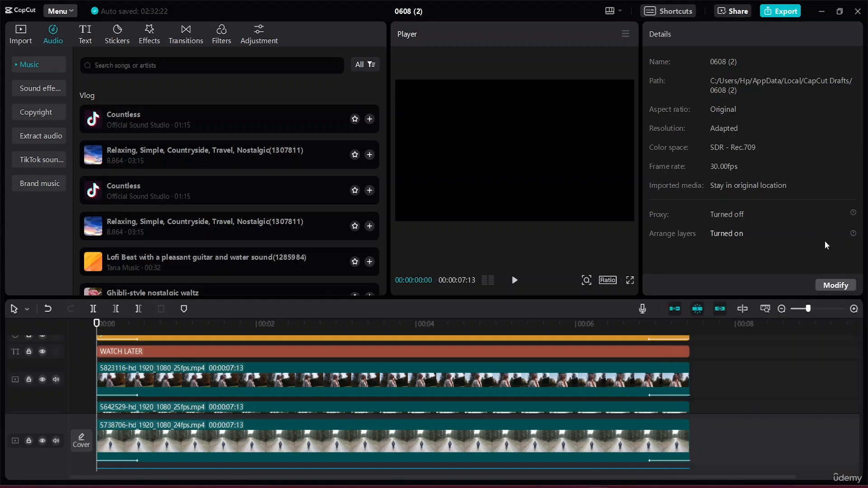
# Play the composition from the start to review the fades, restarting it once, and pause at 00:00:07:04
pyautogui.click(514, 280)
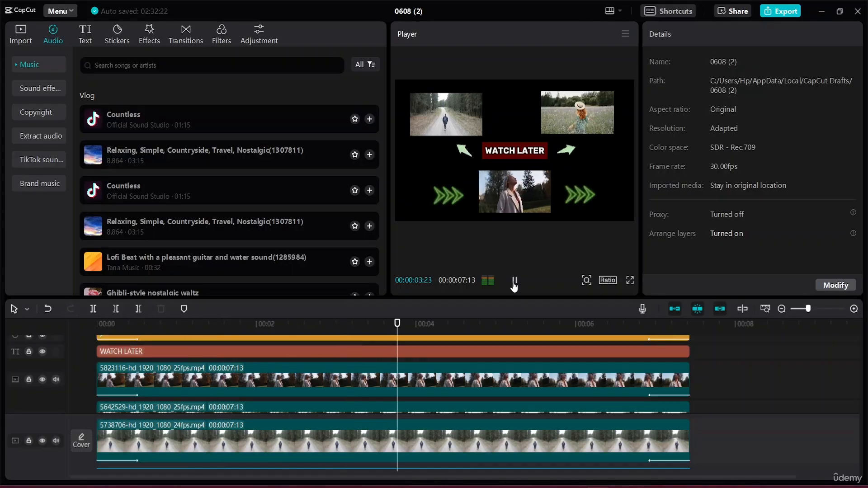
pyautogui.click(514, 282)
pyautogui.click(514, 281)
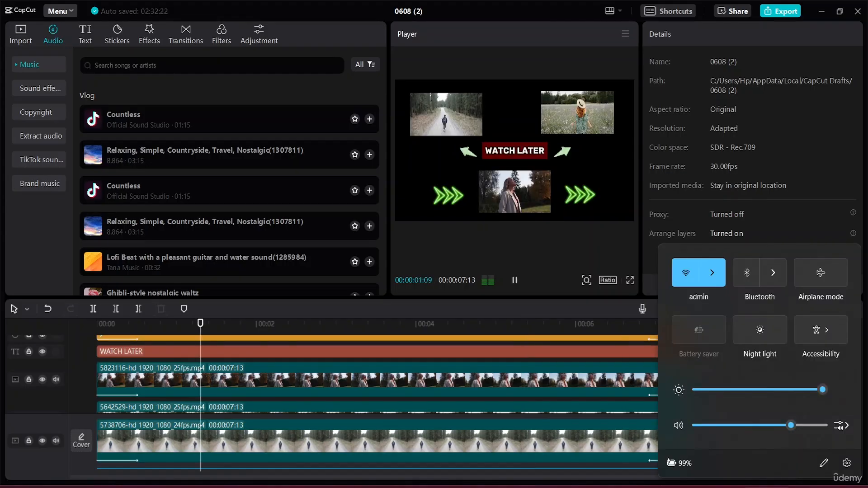
pyautogui.press('space')
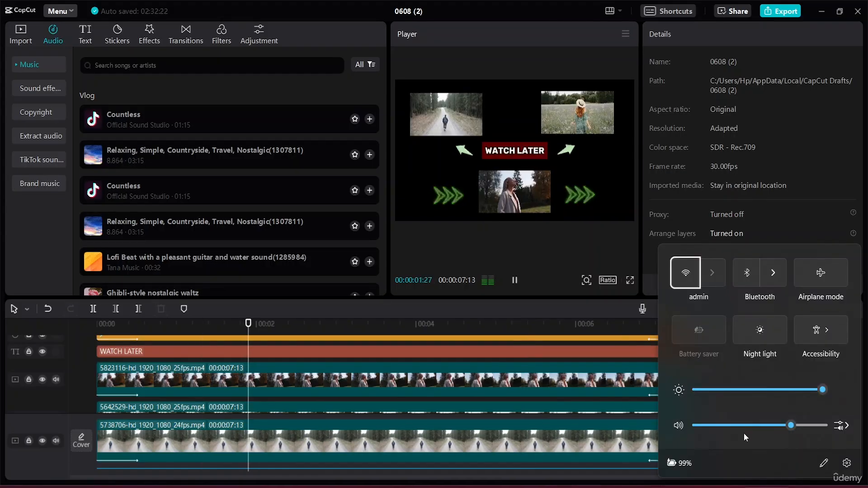
pyautogui.click(698, 271)
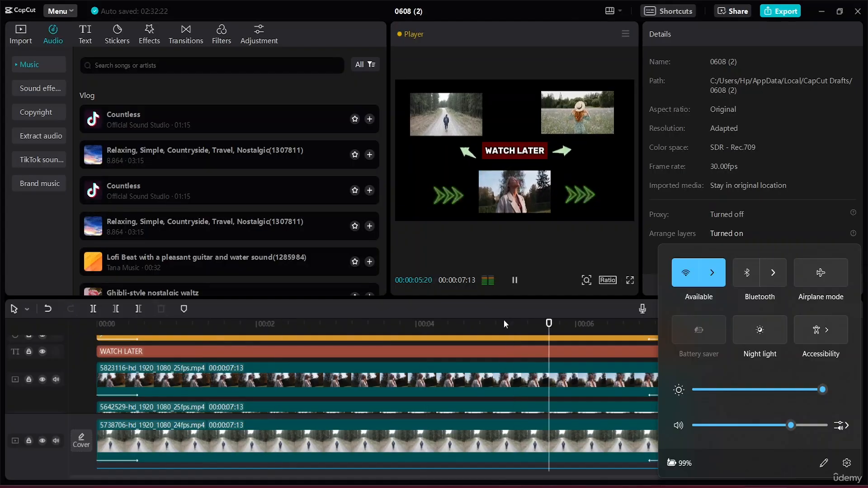
pyautogui.click(512, 280)
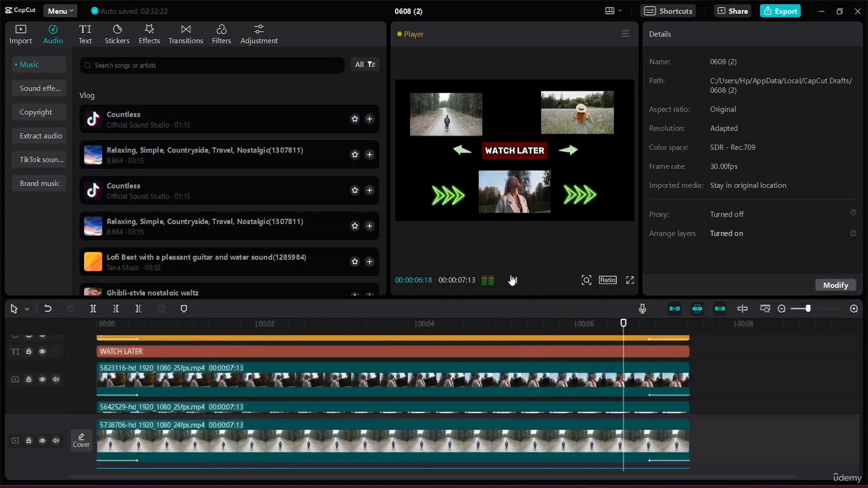
pyautogui.click(512, 280)
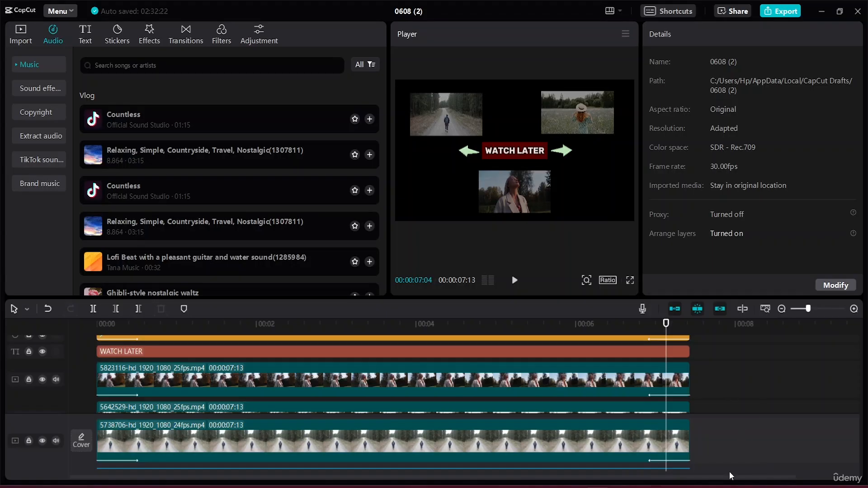
# Export the video under the name "Rotational Animation" and close the export dialog without sharing it
pyautogui.click(785, 11)
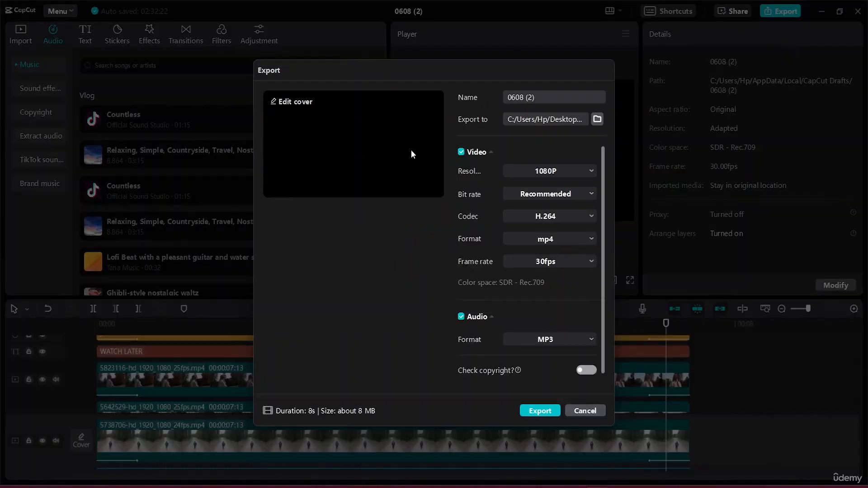
pyautogui.tripleClick(540, 98)
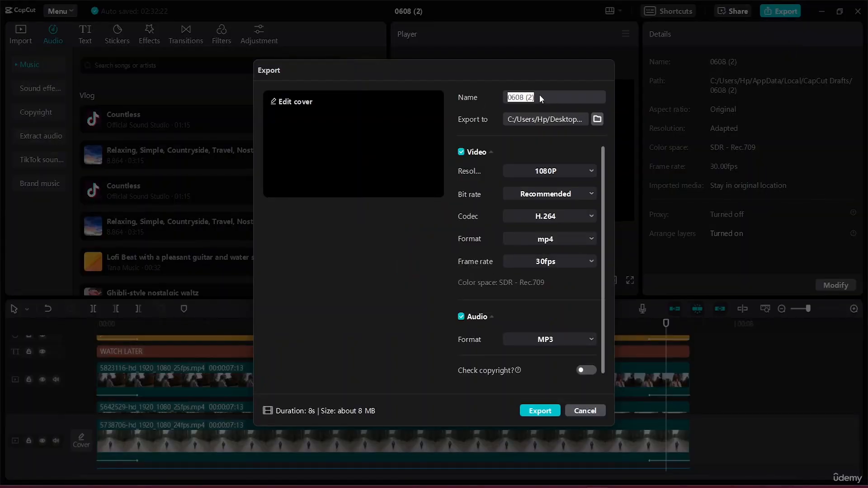
pyautogui.press('BackSpace')
pyautogui.write('Rotational Animation')
pyautogui.click(539, 411)
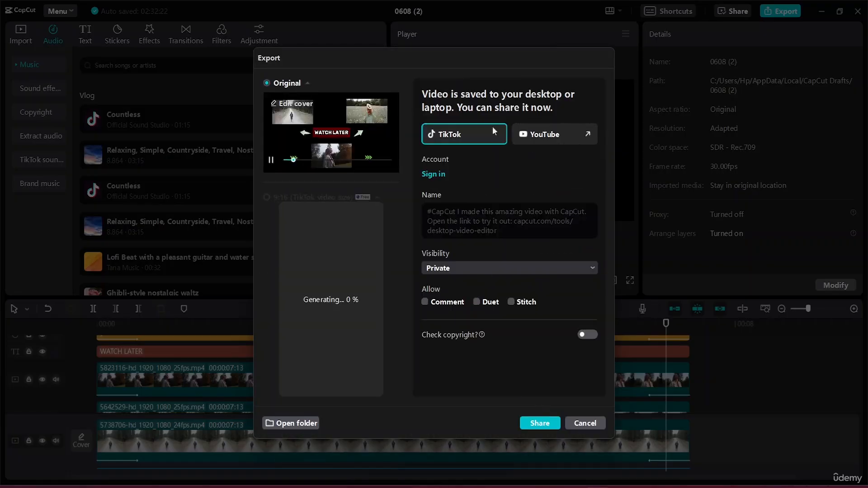
pyautogui.click(582, 426)
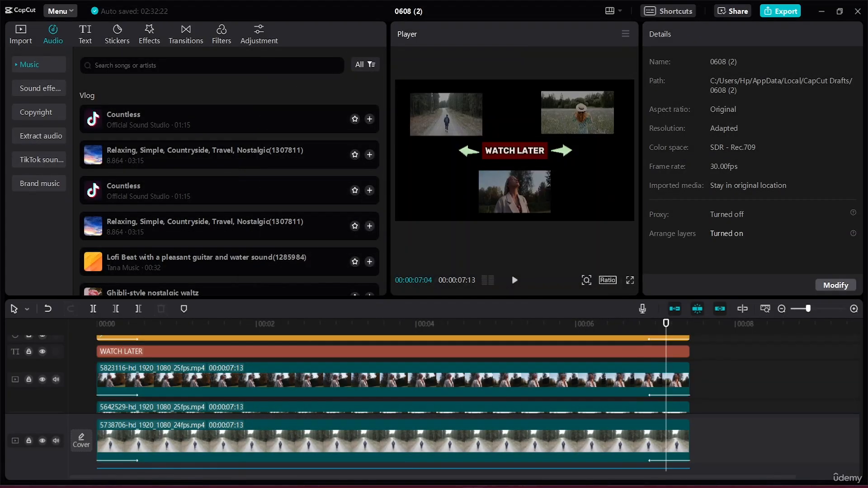
# In File Explorer, open the Rotational Animation folder inside Advanced Capcut for Video Editing Resource File on the Desktop and show large icons
pyautogui.click(445, 487)
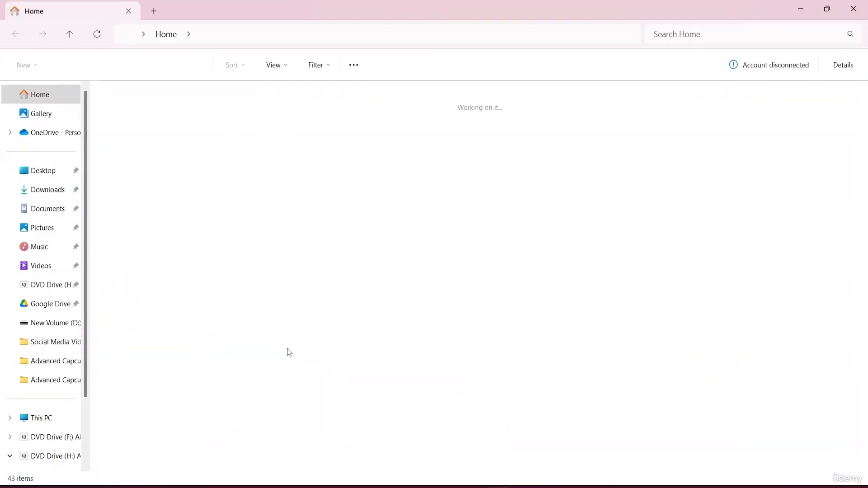
pyautogui.click(37, 170)
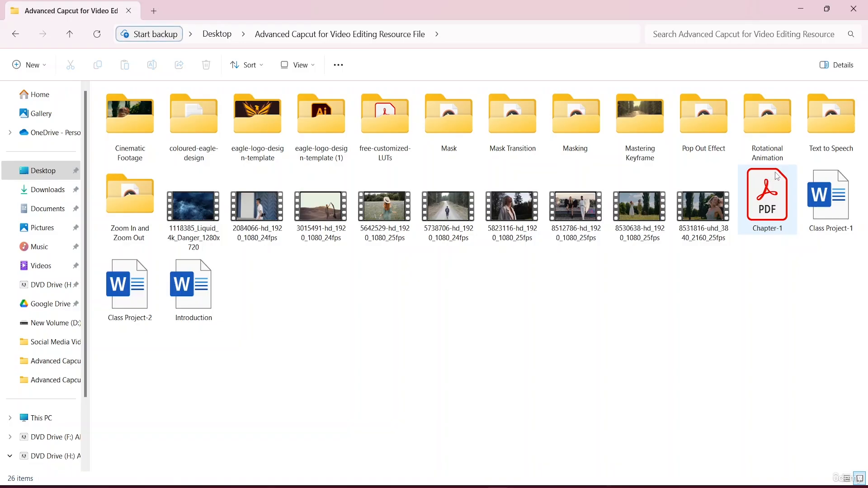
pyautogui.doubleClick(744, 145)
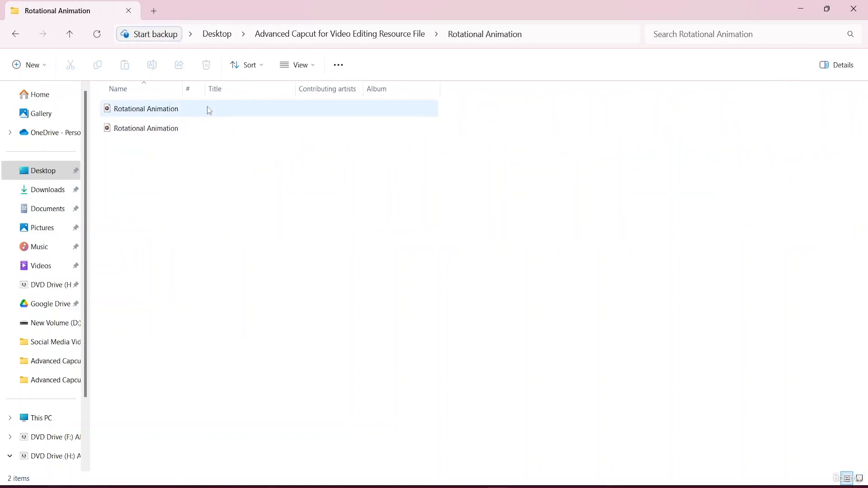
pyautogui.click(296, 65)
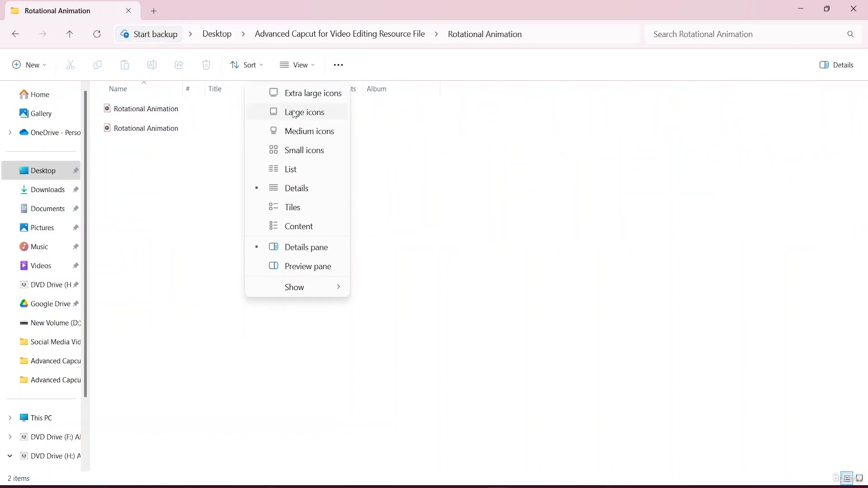
pyautogui.click(294, 113)
# Play the exported Rotational Animation video in Media Player, then close the player and the folder window
pyautogui.doubleClick(202, 132)
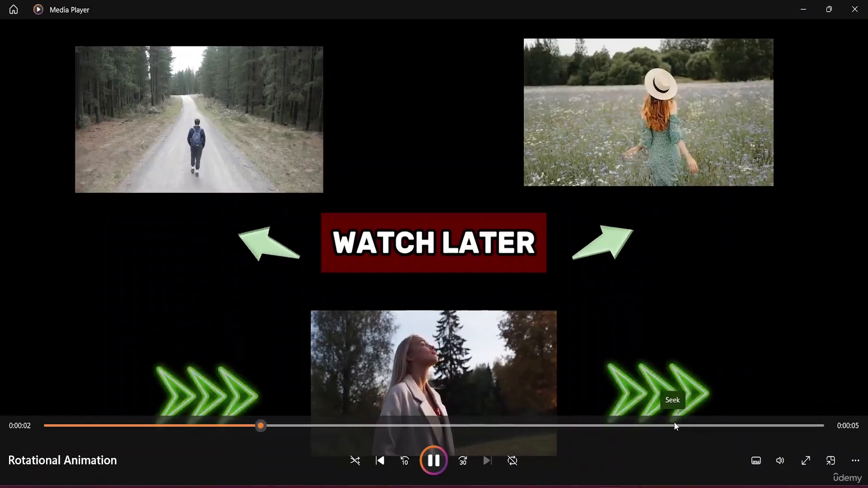
pyautogui.click(782, 461)
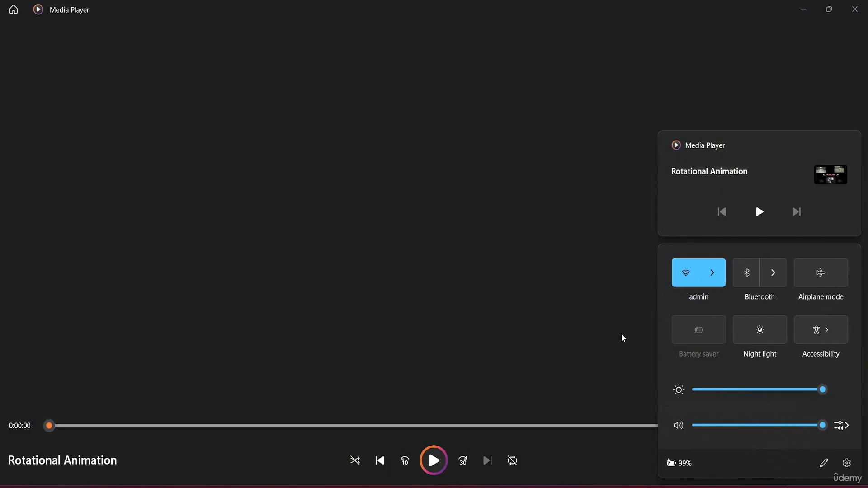
pyautogui.click(623, 338)
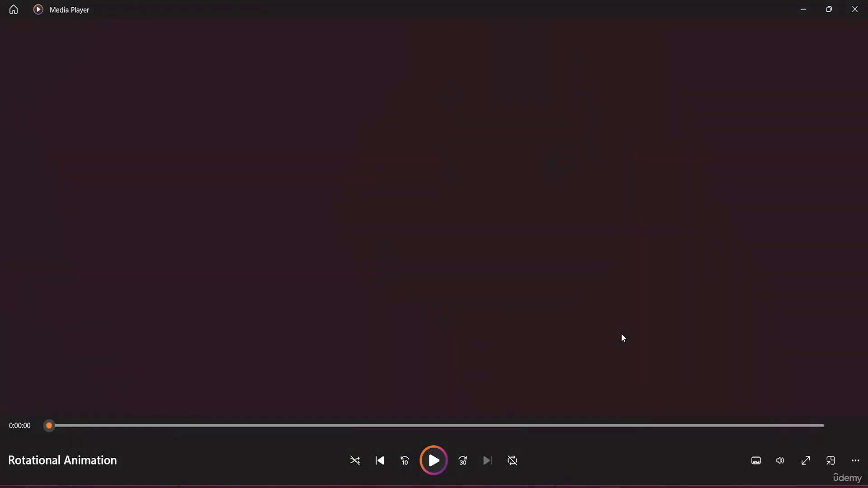
pyautogui.click(854, 9)
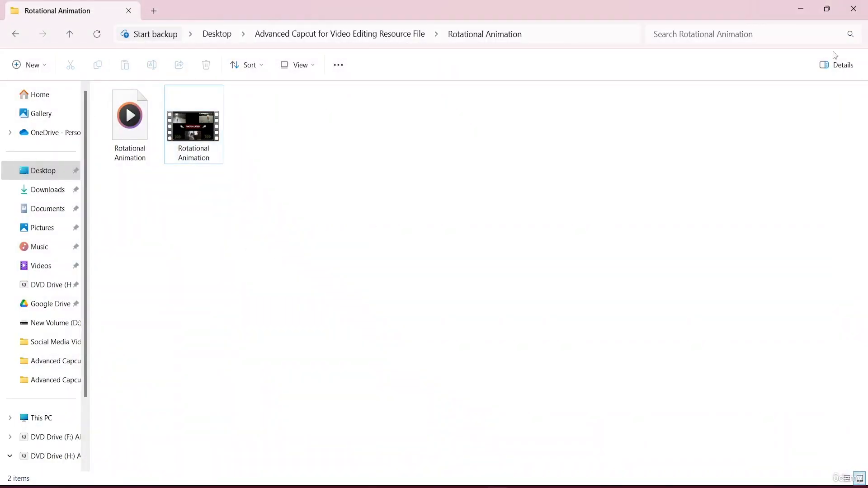
pyautogui.click(853, 9)
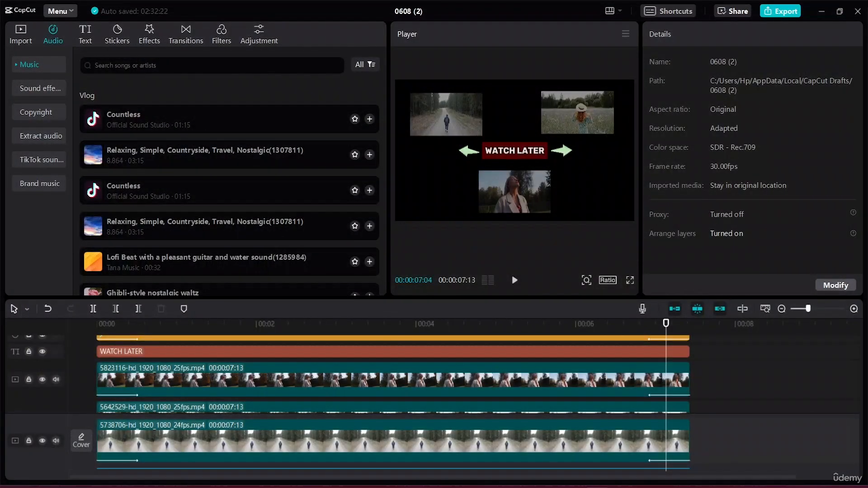